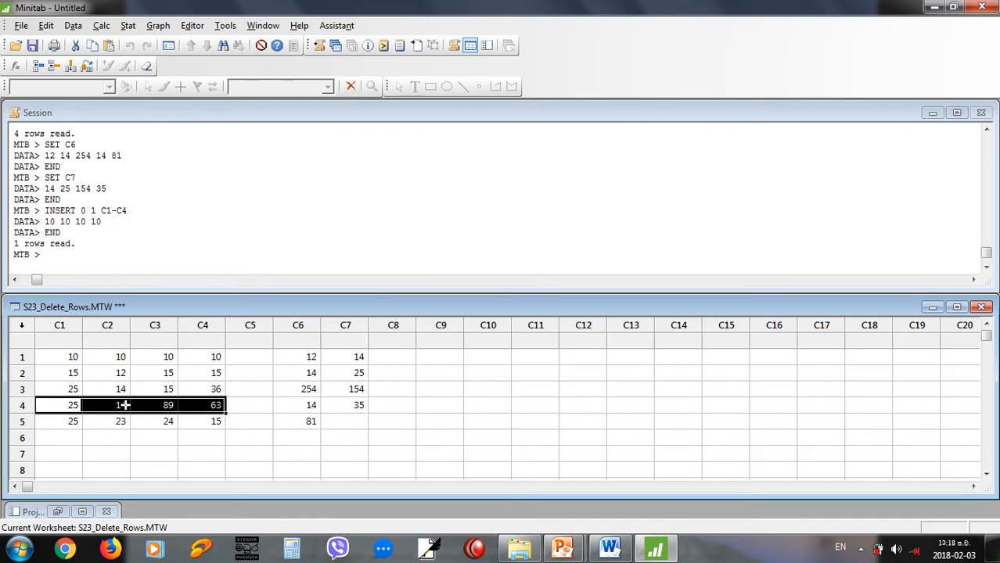
Issue an INSERT command in the Session window for adding data between rows 3 and 4 of columns C1-C2.
click(76, 260)
drag(69, 405, 210, 405)
click(48, 262)
text(D)
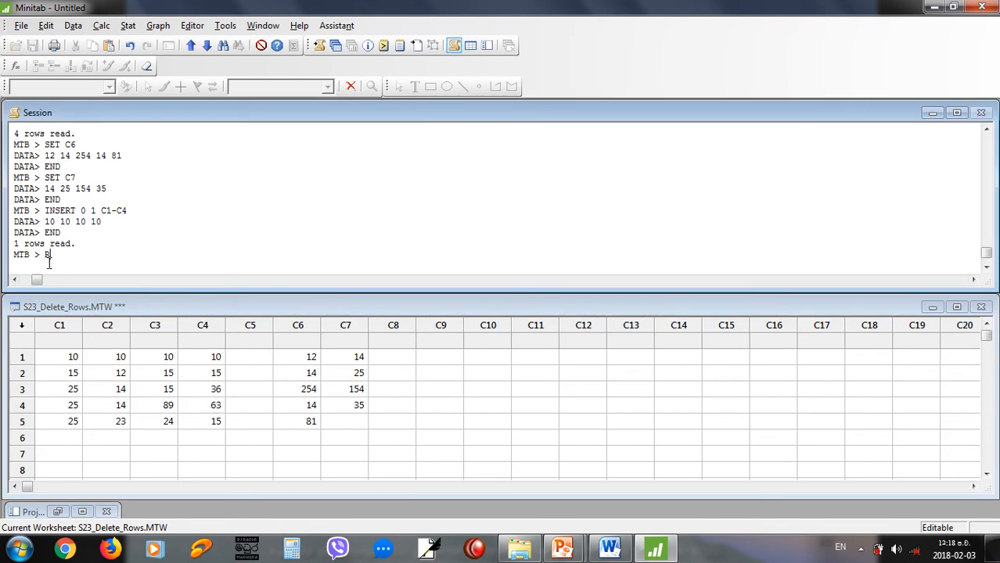
key(BackSpace)
text(DE)
key(BackSpace)
key(BackSpace)
text(INSERT 3 4 C1-C2)
key(Return)
Enter the data rows 14 15 and 20 25, finish with END, and highlight the inserted cells in C1-C2.
text(14 )
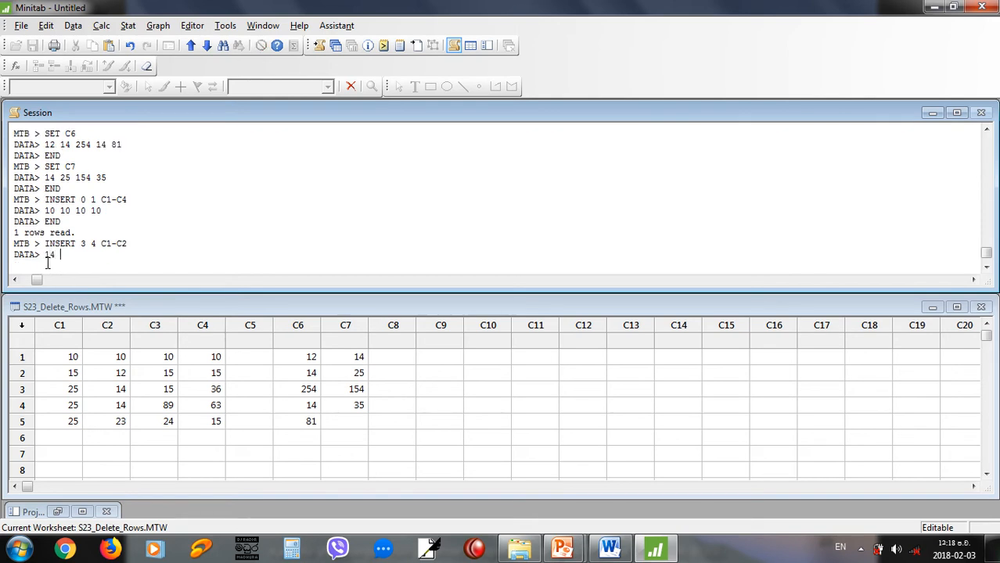
text(15)
key(Return)
text(20 25)
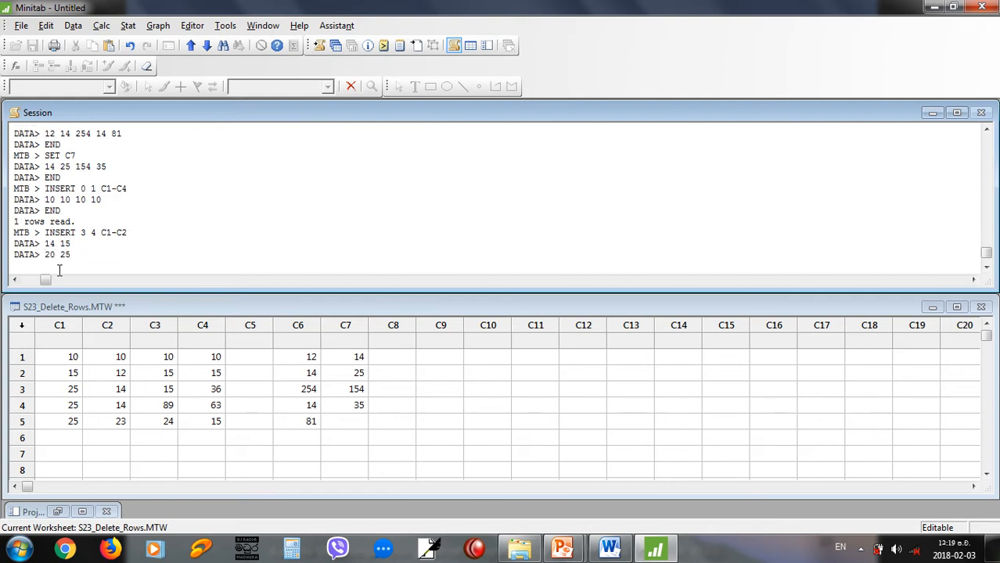
key(Return)
text(END)
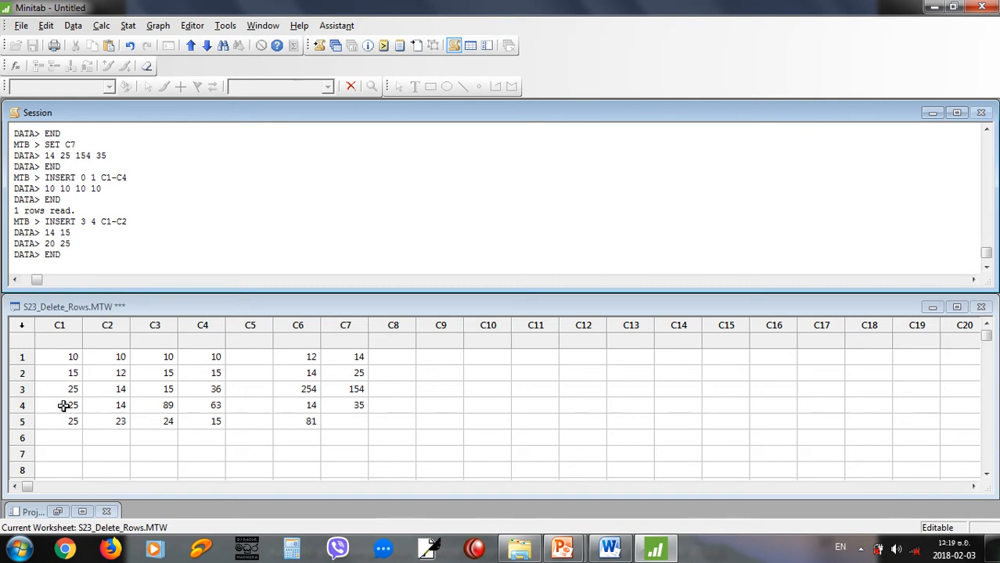
key(Return)
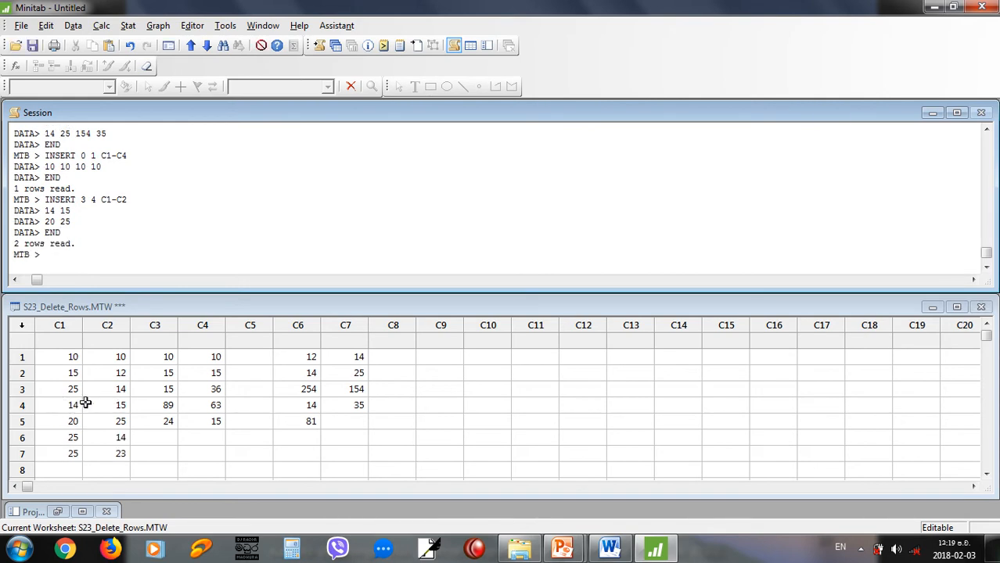
drag(68, 406, 107, 419)
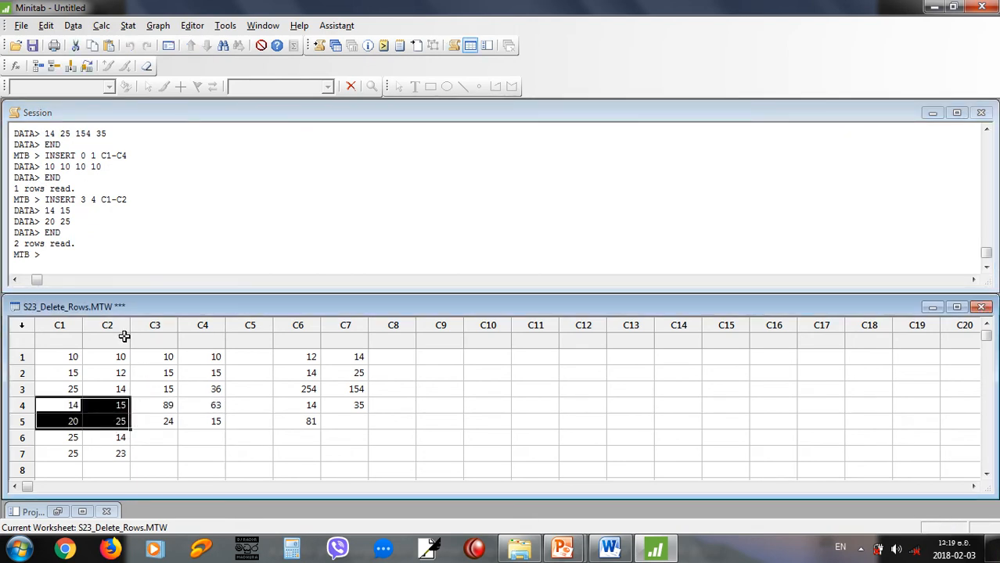
click(75, 266)
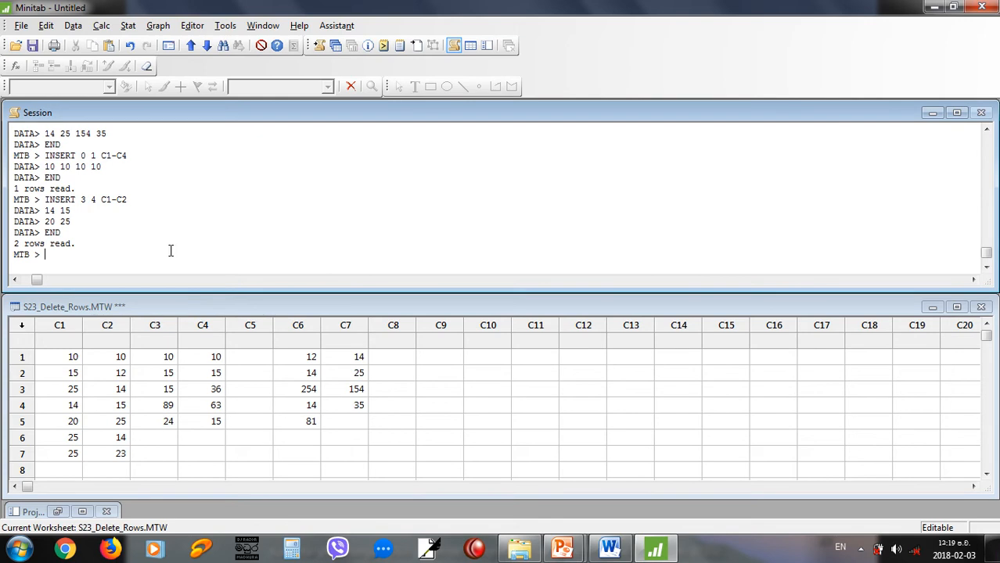
Run INSERT on C3-C4 without row numbers to append data at the bottom, entering 100 50 as the first row.
drag(156, 421, 217, 420)
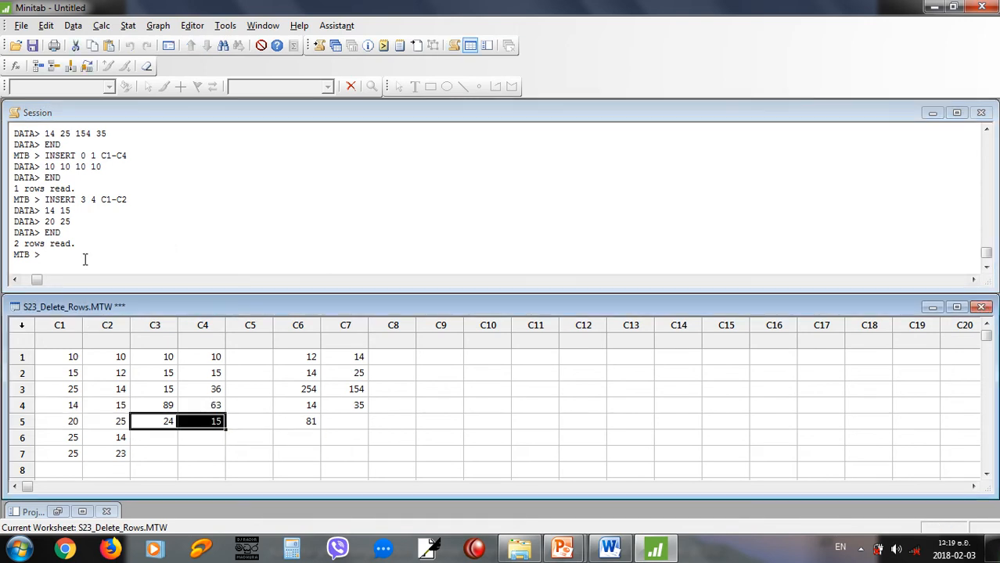
click(86, 259)
text(INSERT)
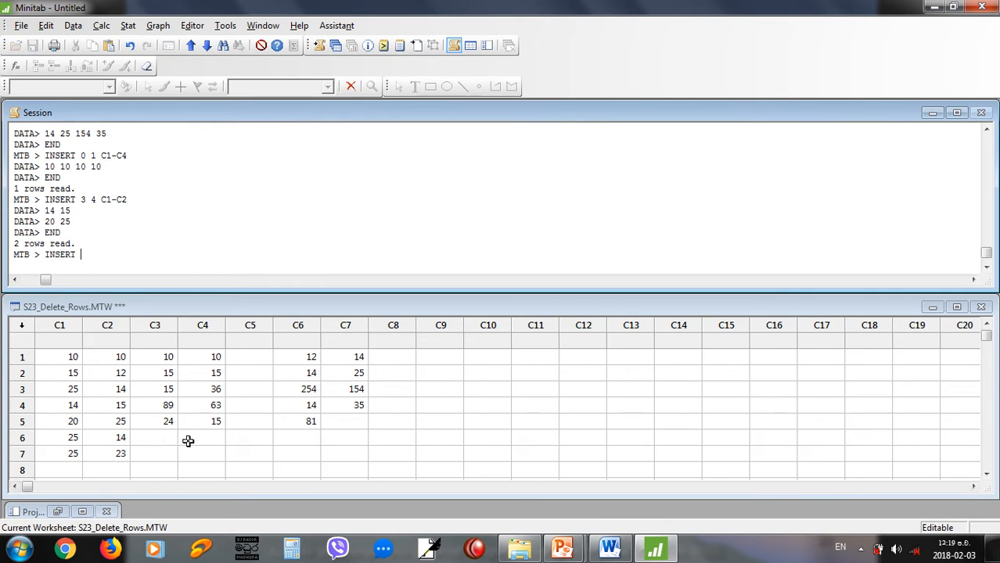
text(C3-C4)
key(Return)
text(100 50)
key(Return)
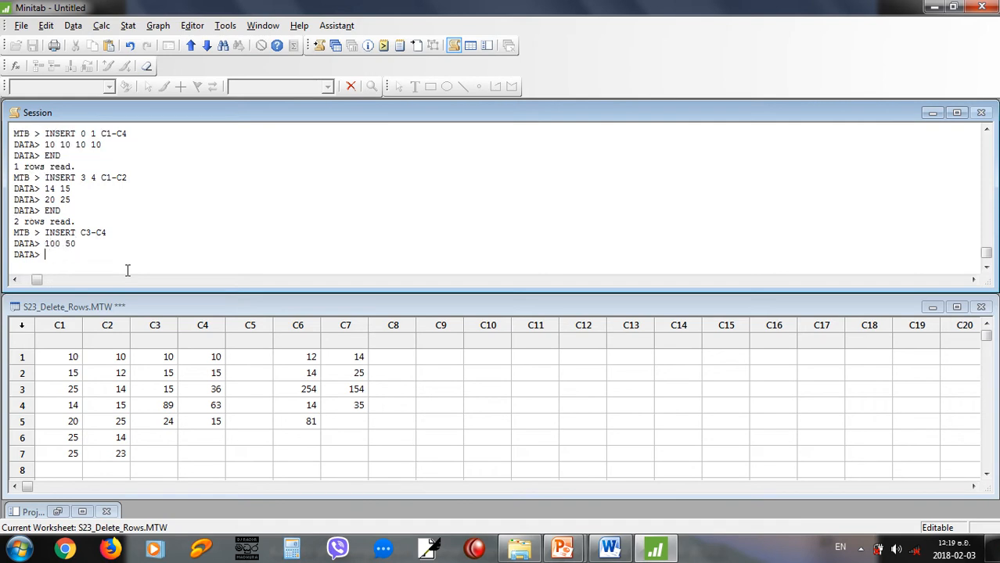
Try to enter 20 and 30 as separate data lines for C3-C4.
text(20)
key(Return)
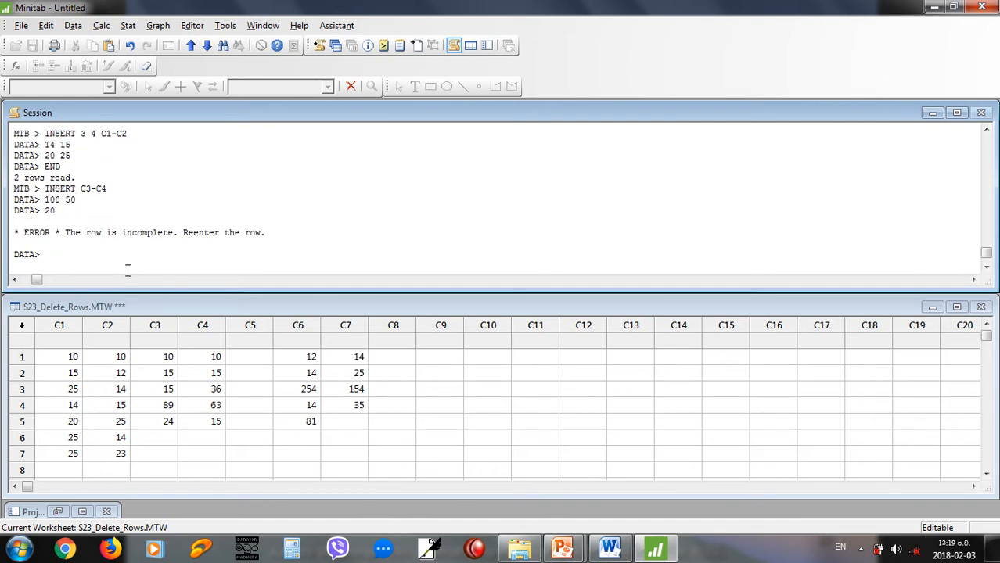
text(30)
key(Return)
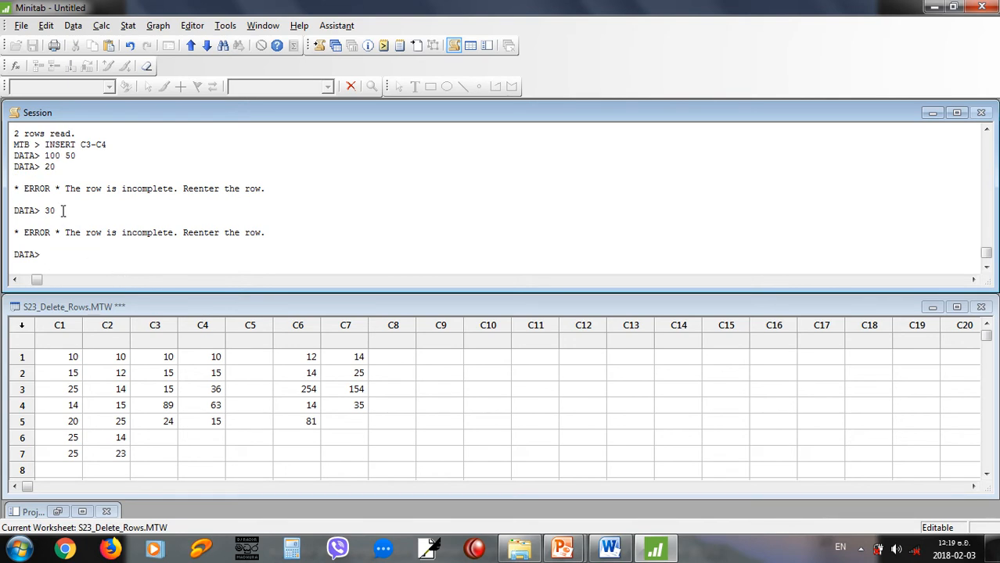
Enter 20 30 as one complete data row, finish with END, and highlight the appended cells in C3-C4.
text(20 30)
key(Return)
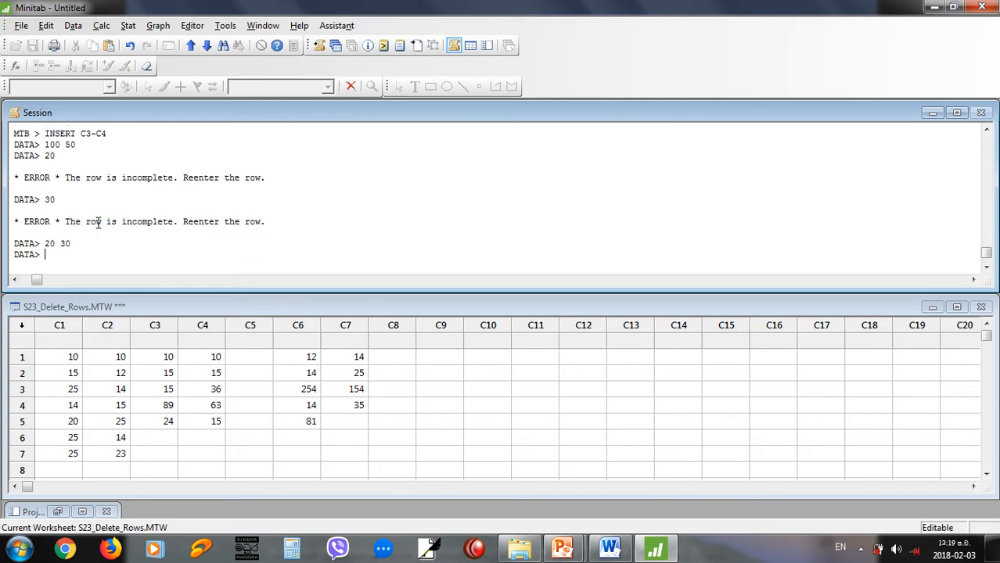
text(END)
key(Return)
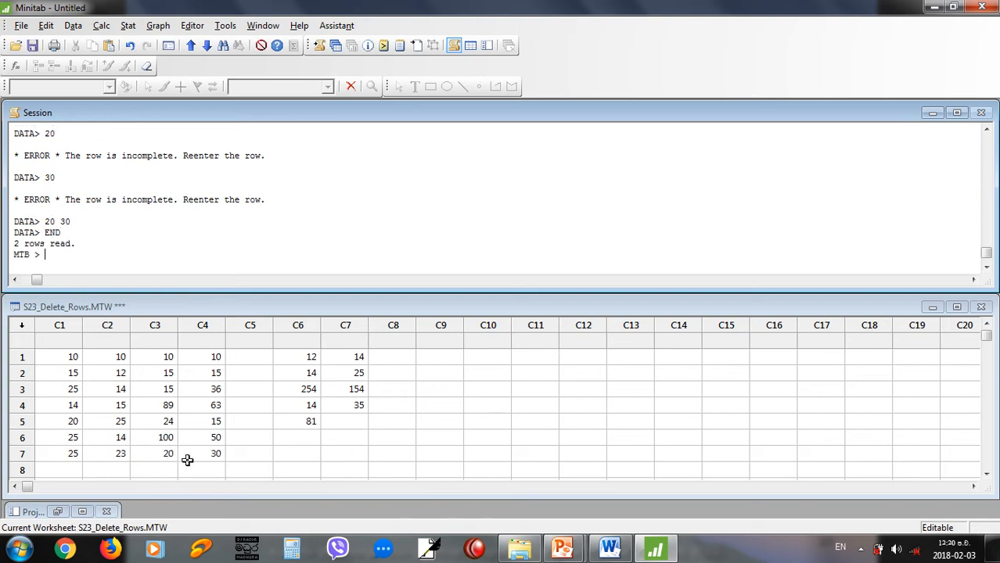
drag(165, 441, 200, 461)
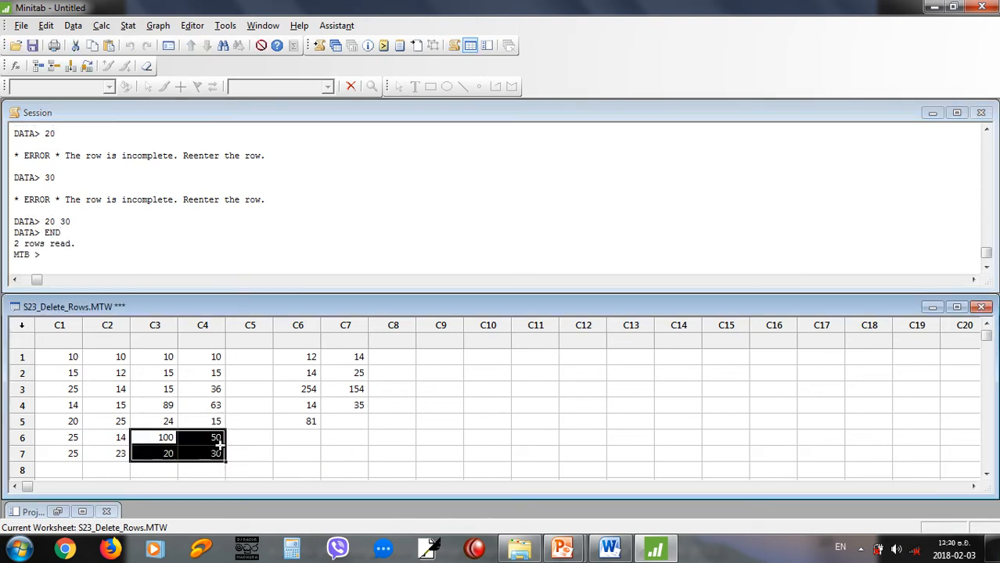
click(241, 455)
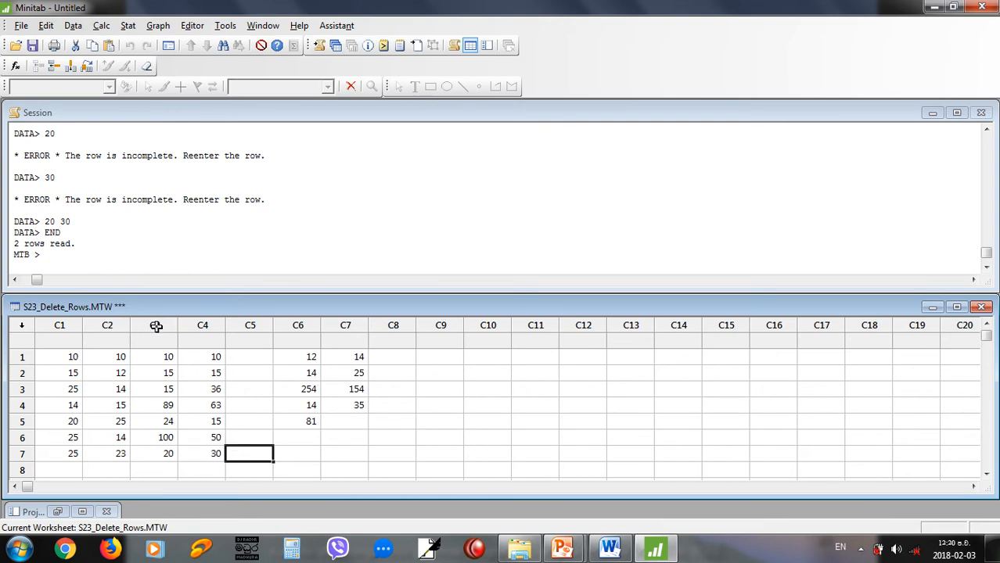
Switch to the PowerPoint slide show, review the INSERT example and LET command slides, and return to Minitab.
key(alt+Tab)
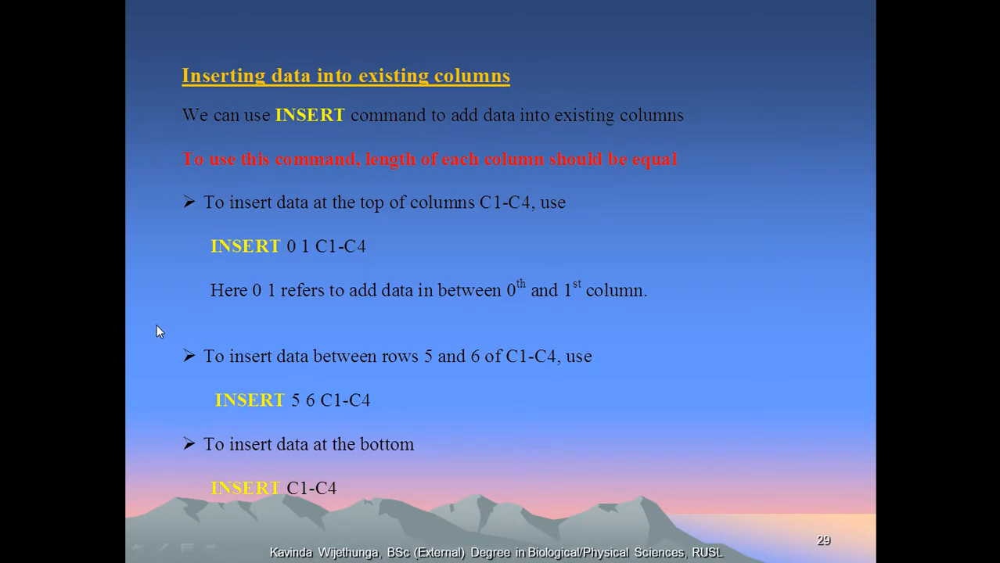
click(155, 323)
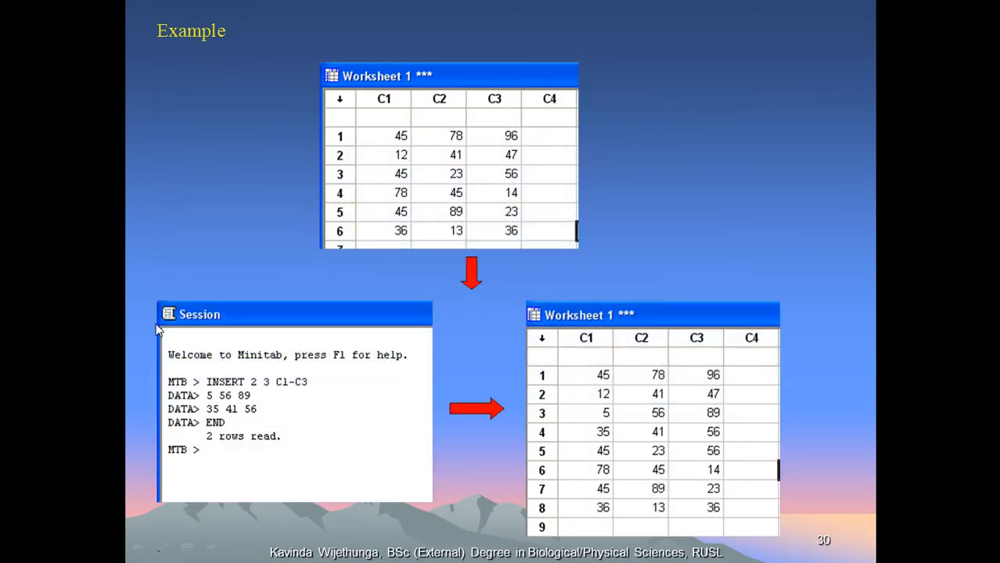
click(155, 326)
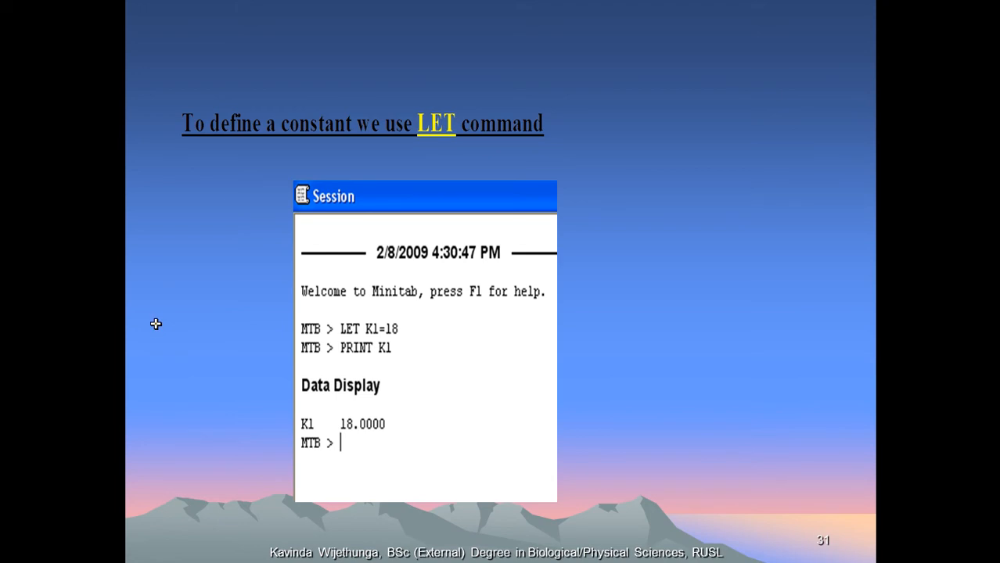
key(alt+Tab)
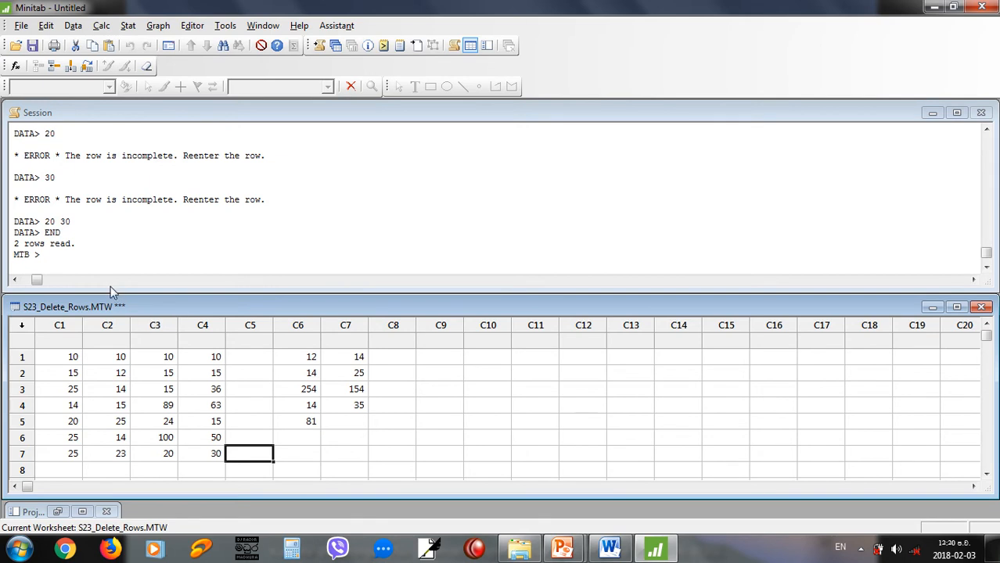
Define the constant K1 as 3.14 with the LET command in the Session window.
click(102, 260)
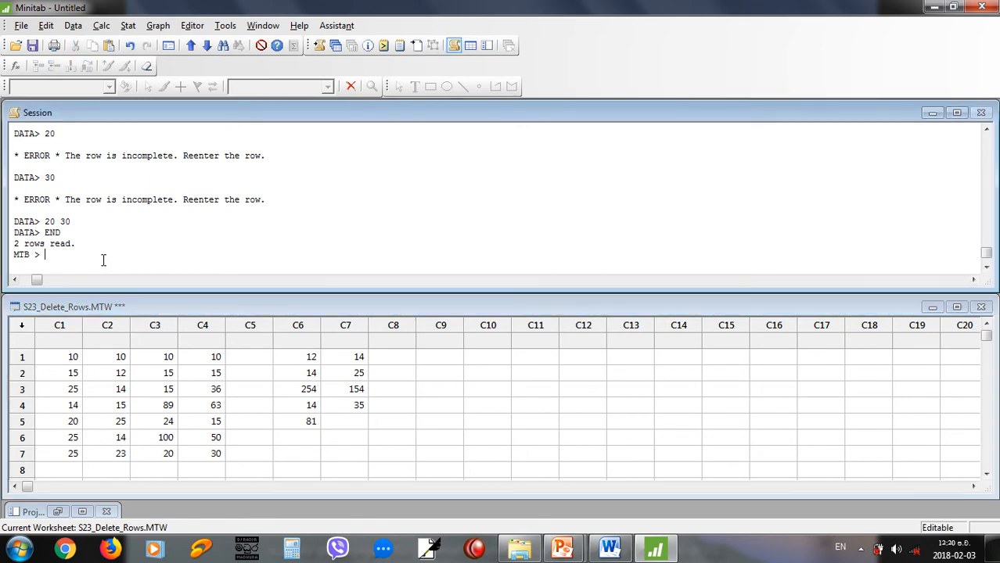
text(LET K1)
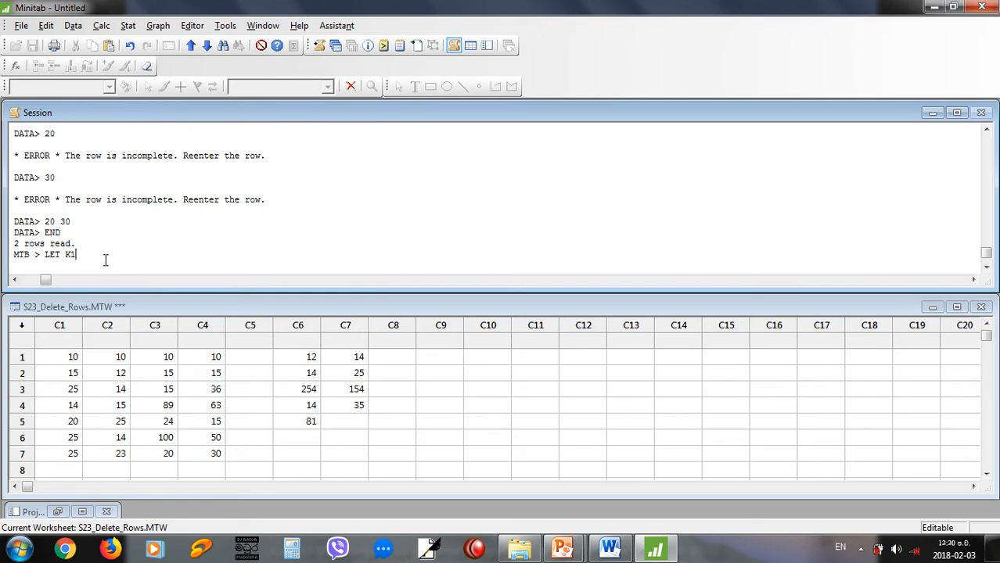
text(=3.14)
key(Return)
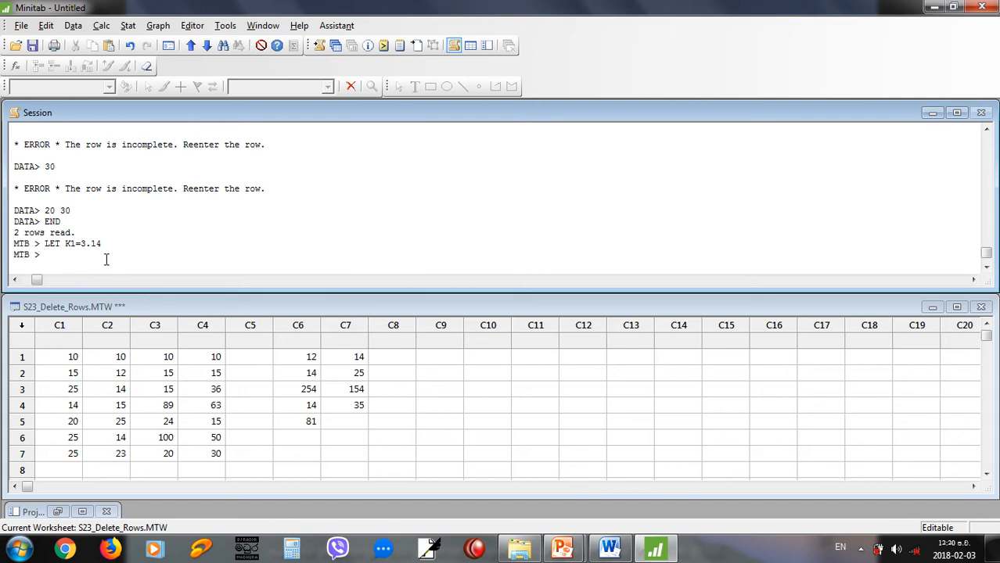
Display the stored constant K1 with the PRINT command.
text(PRINT )
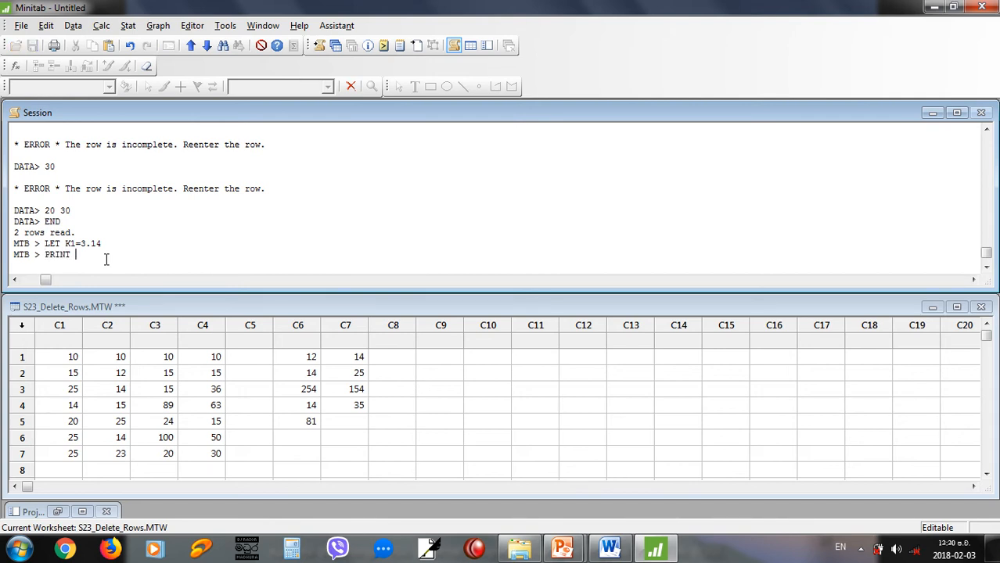
text(K1)
key(Return)
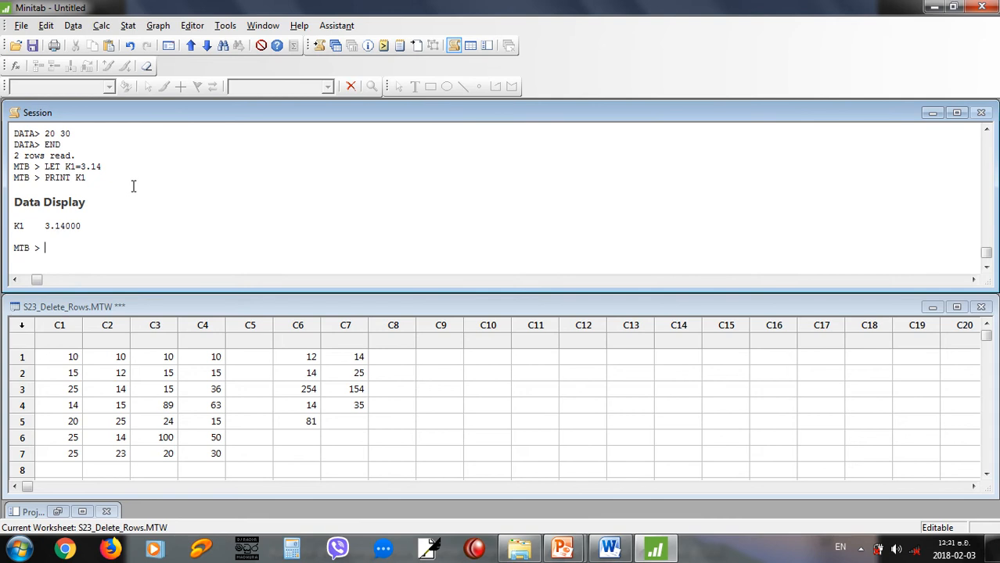
Switch to the PowerPoint slide show and review the slide on inserting patterned data and stored constants into one column.
key(alt+Tab)
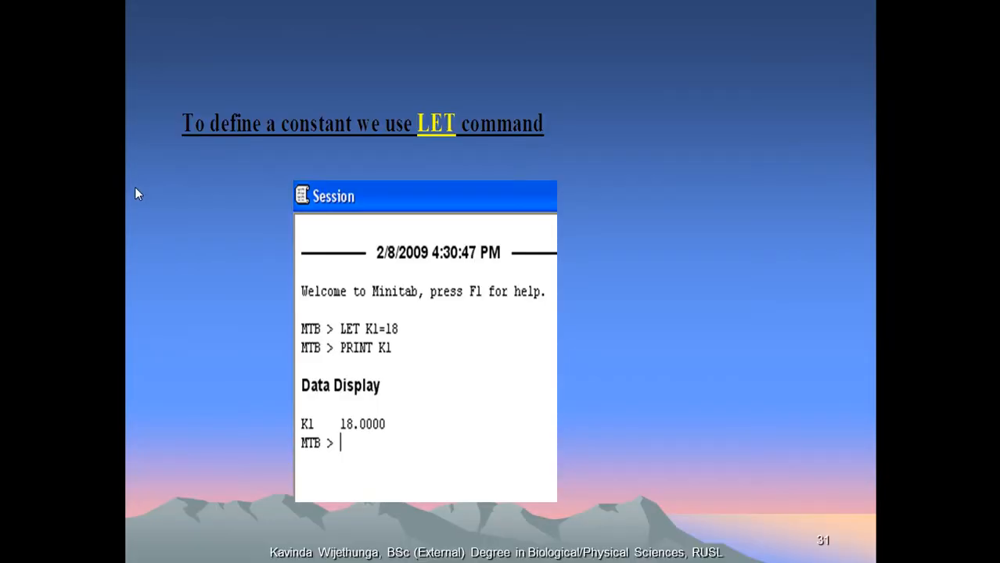
click(136, 188)
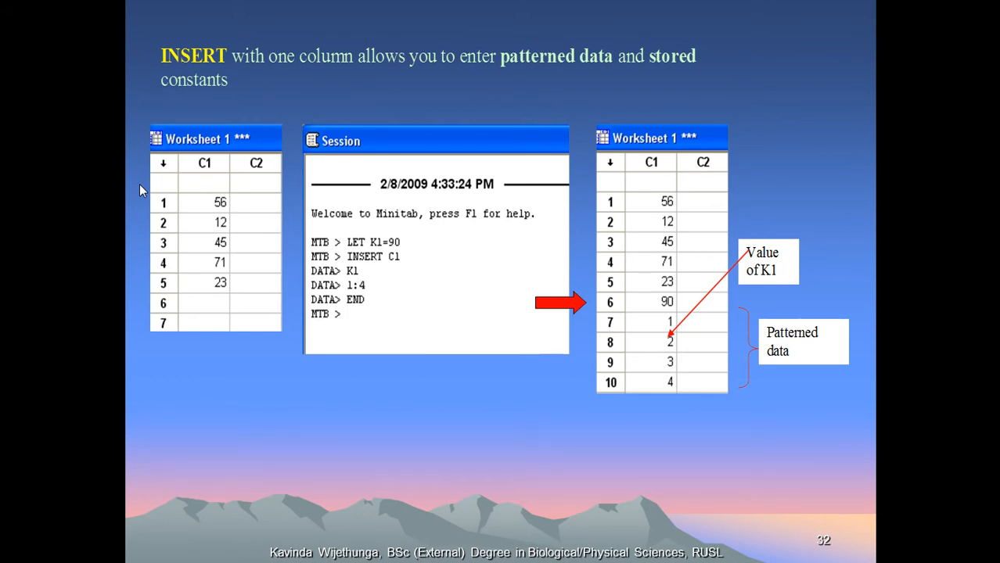
click(140, 186)
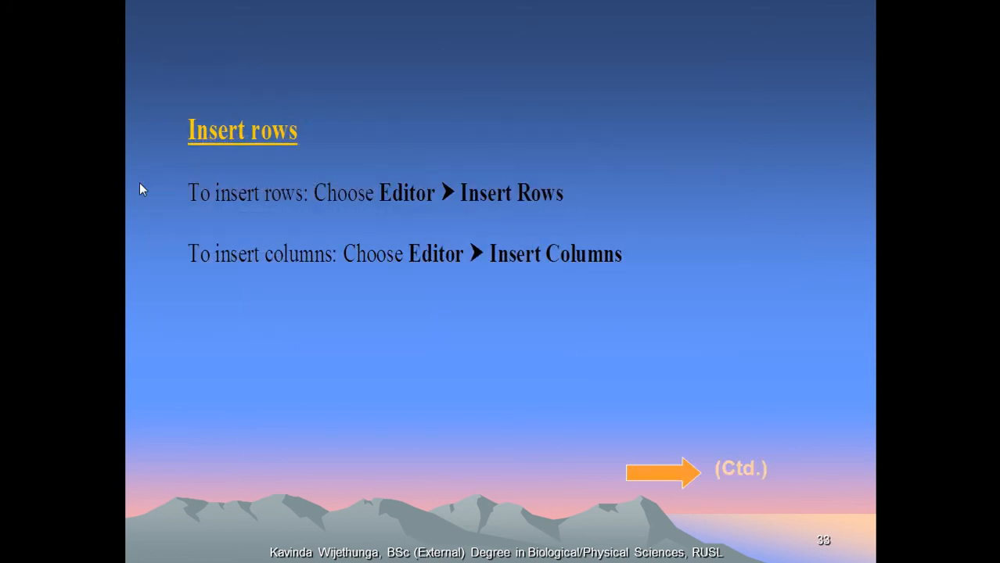
key(Left)
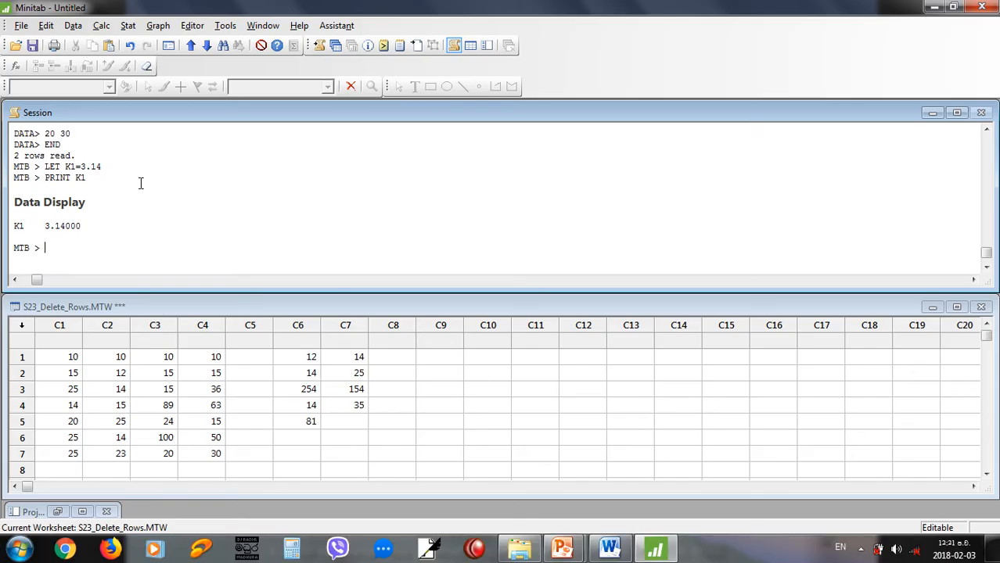
Try to insert data into the empty column C10 with the INSERT command in Minitab.
text(INSERT C10)
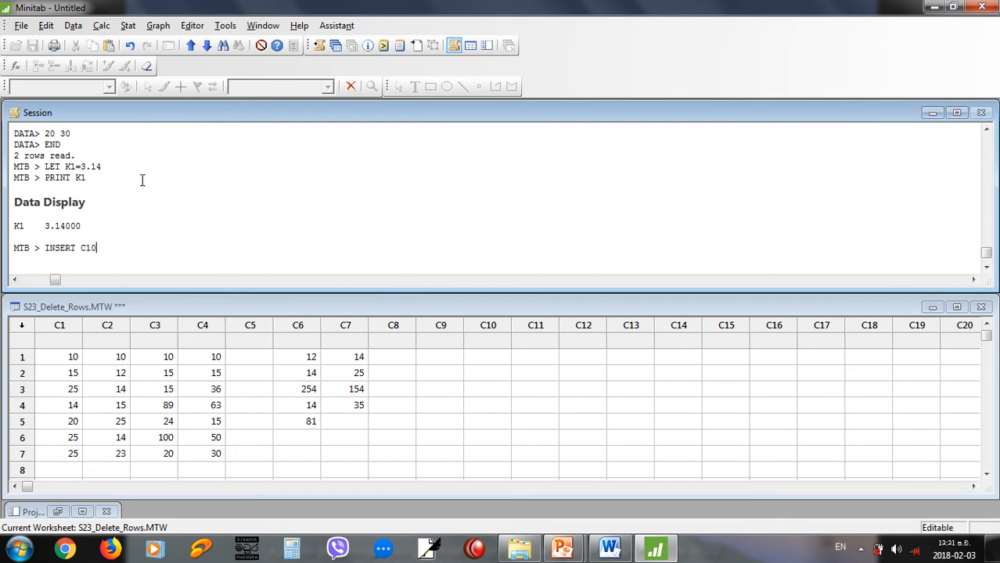
key(Return)
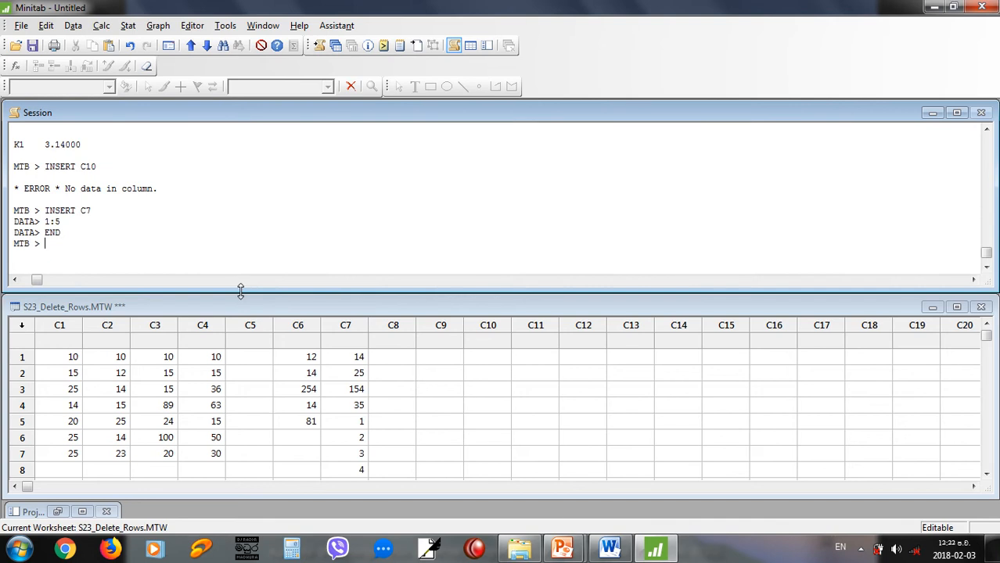
Append the patterned data 1:3 to the bottom of column C6 with INSERT and finish with END.
text(INSR)
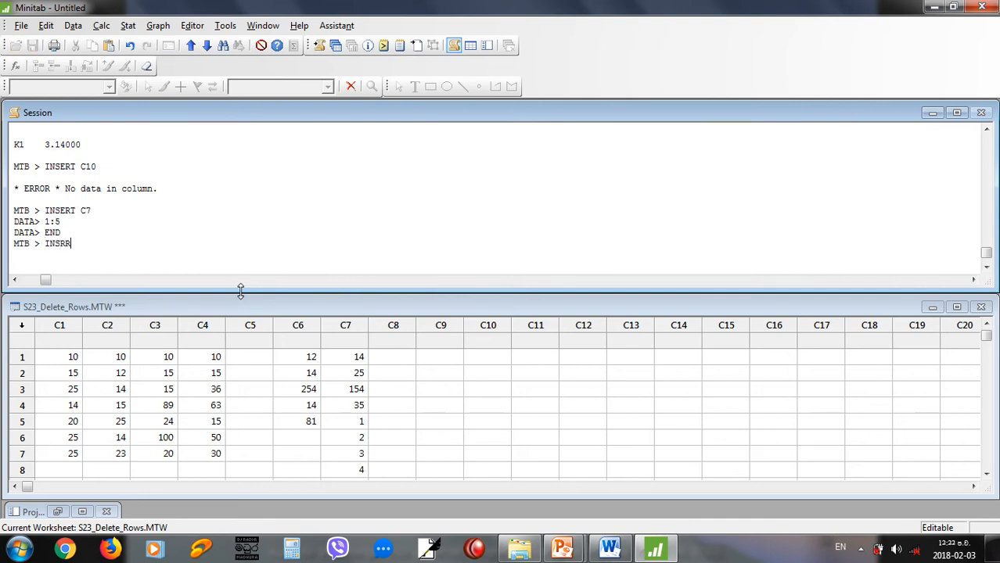
key(BackSpace)
text(ERT C6)
key(Return)
text(D)
key(BackSpace)
text(1:2)
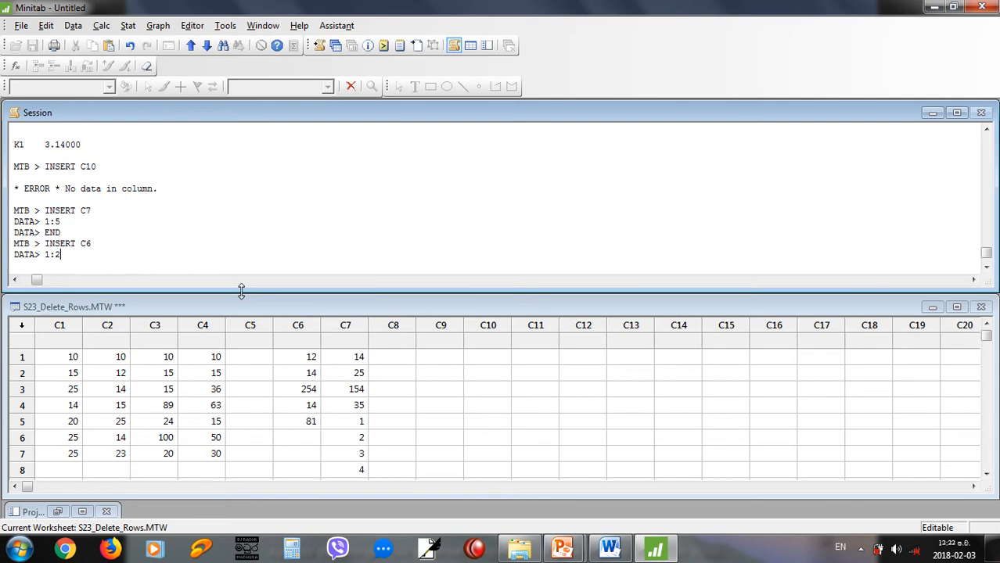
key(BackSpace)
text(3)
key(Return)
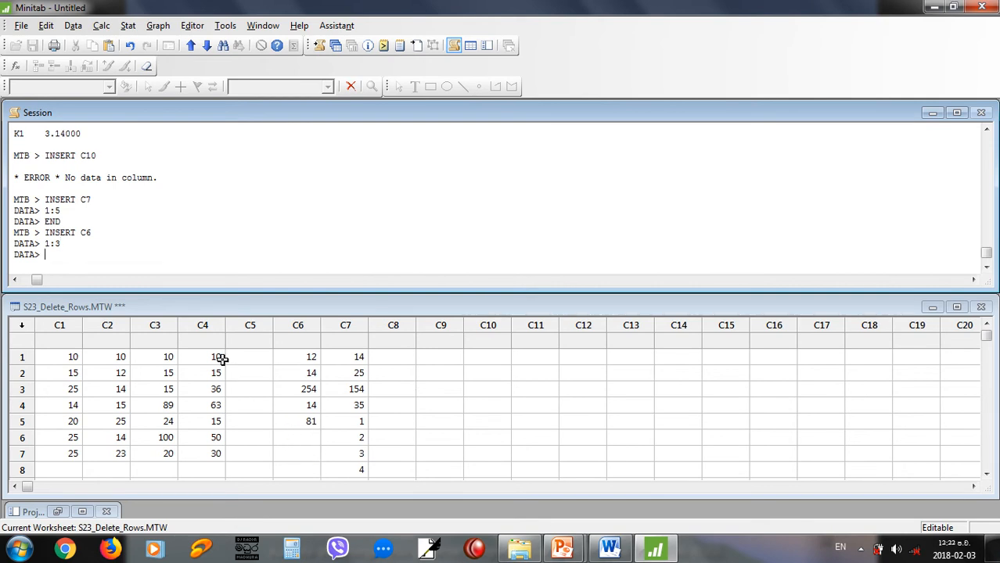
text(END)
key(Return)
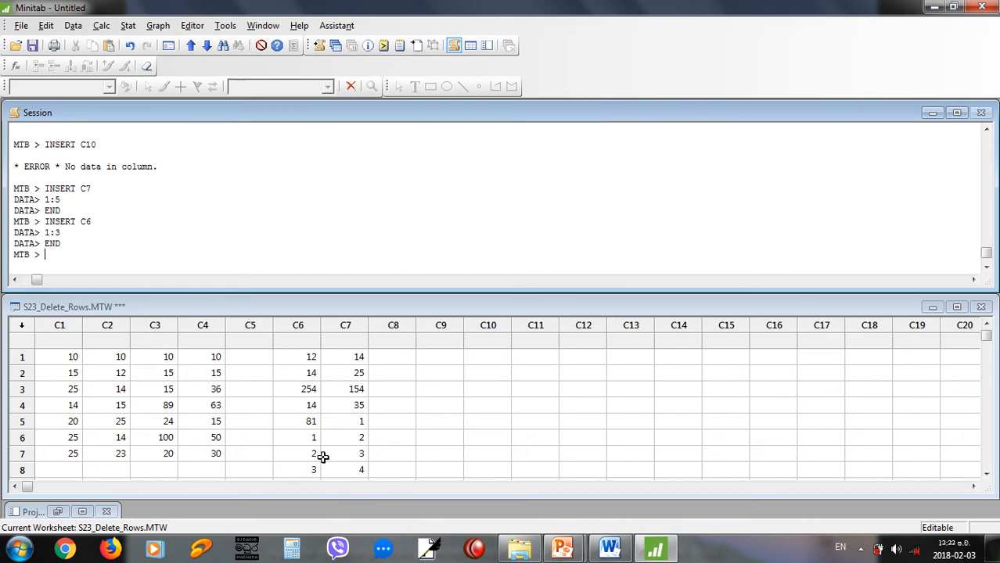
Advance the PowerPoint slide show past the INSERT slide, and examine Minitab's worksheet commands for inserting cells, rows and columns.
key(alt+Tab)
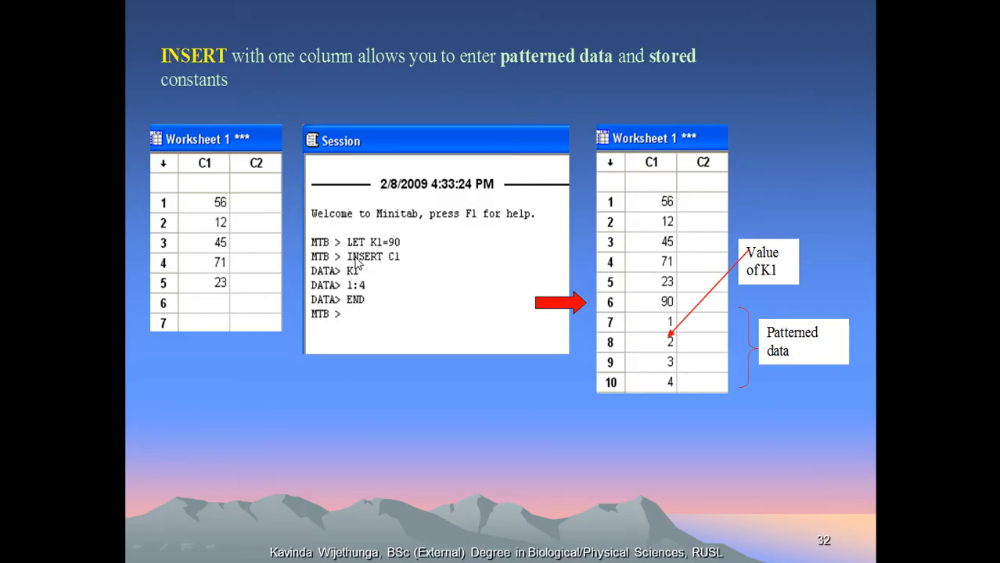
click(356, 264)
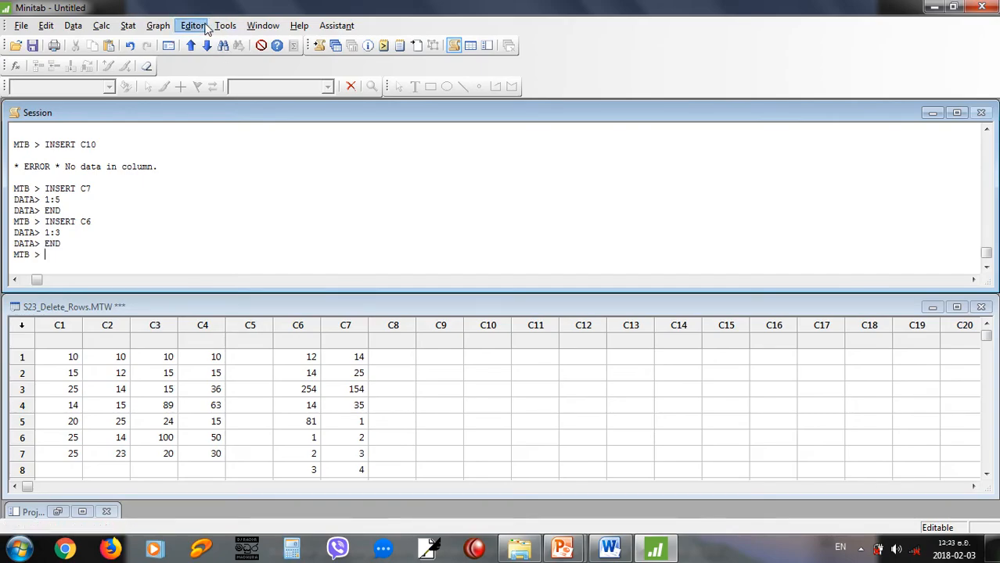
click(206, 28)
click(209, 373)
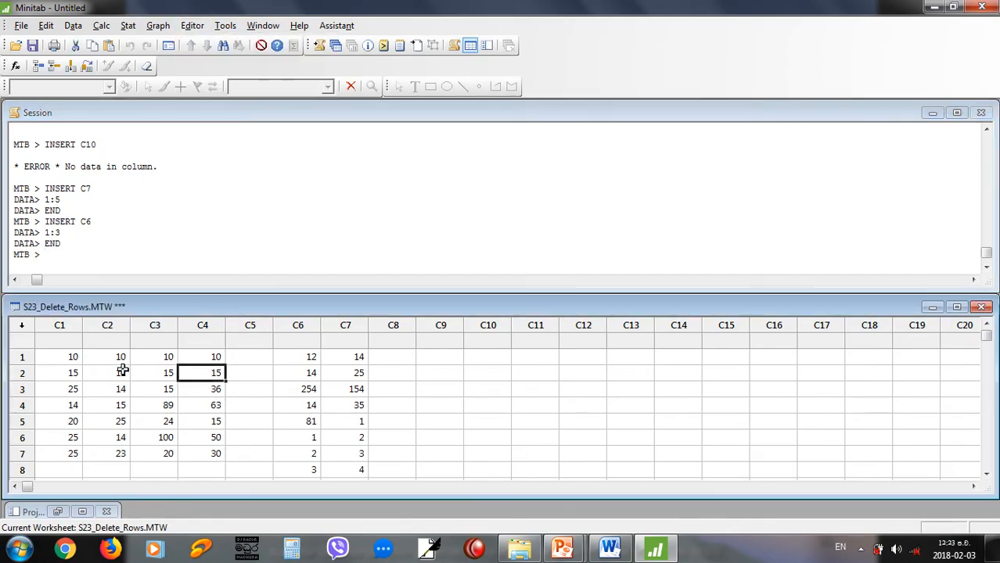
click(191, 26)
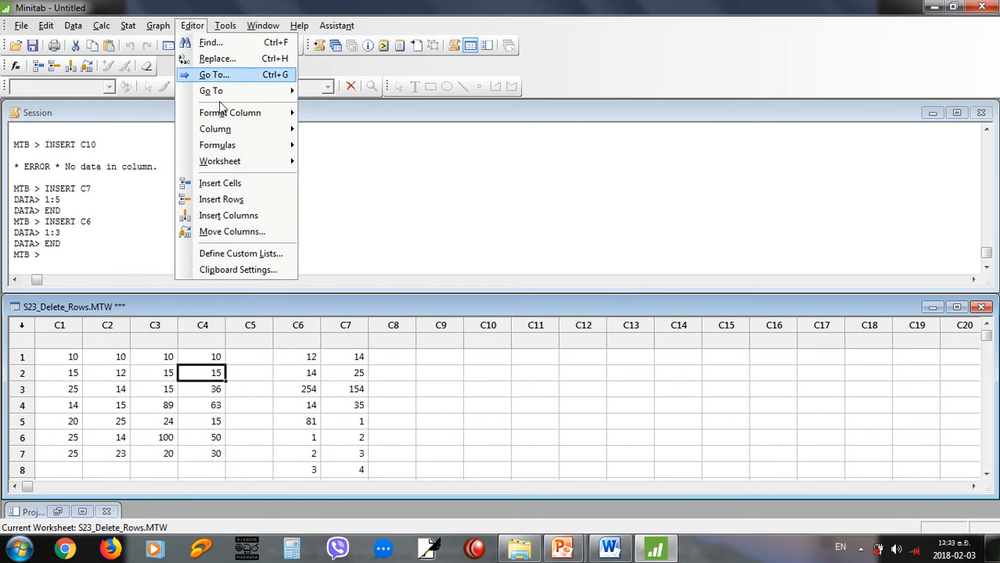
mouse_move(234, 130)
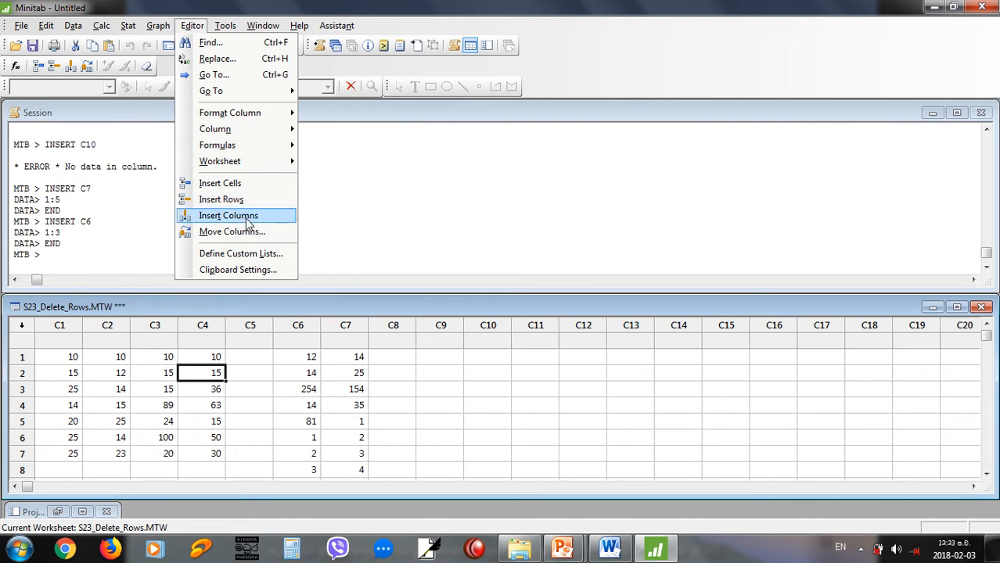
click(301, 25)
click(336, 25)
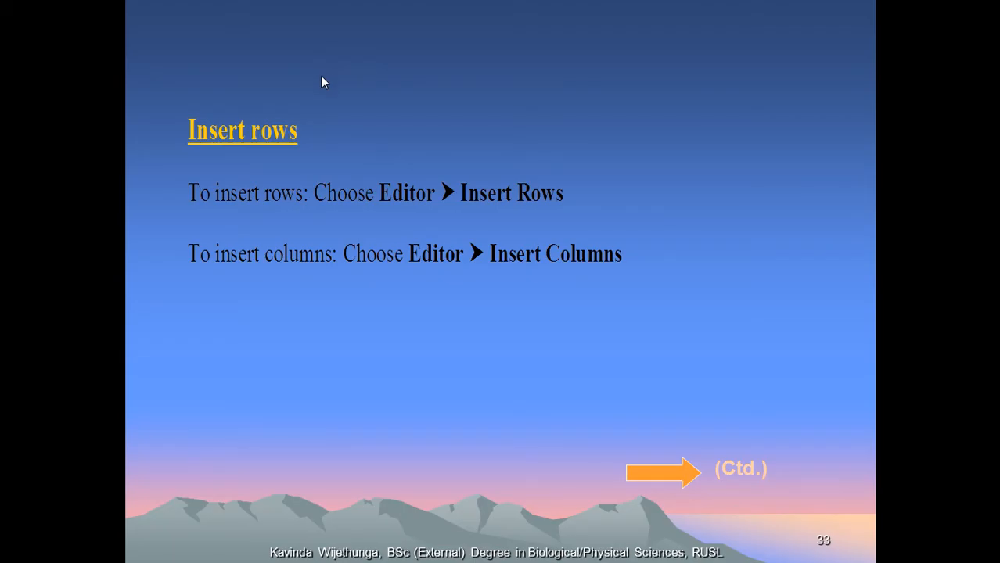
Review the PowerPoint slide on correcting worksheet data with the LET command and return to Minitab.
click(321, 76)
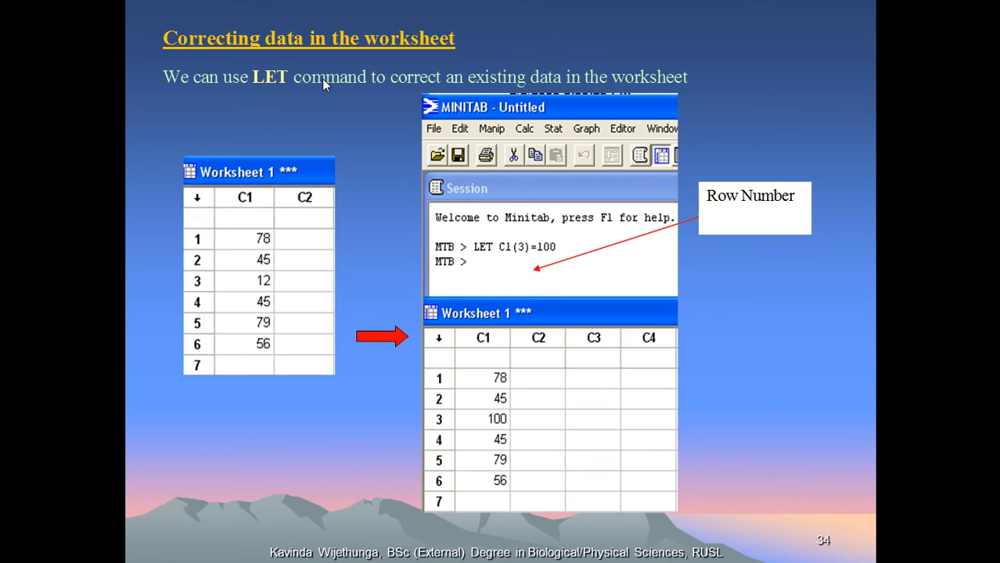
key(alt+Tab)
key(alt+Tab)
key(alt+Tab)
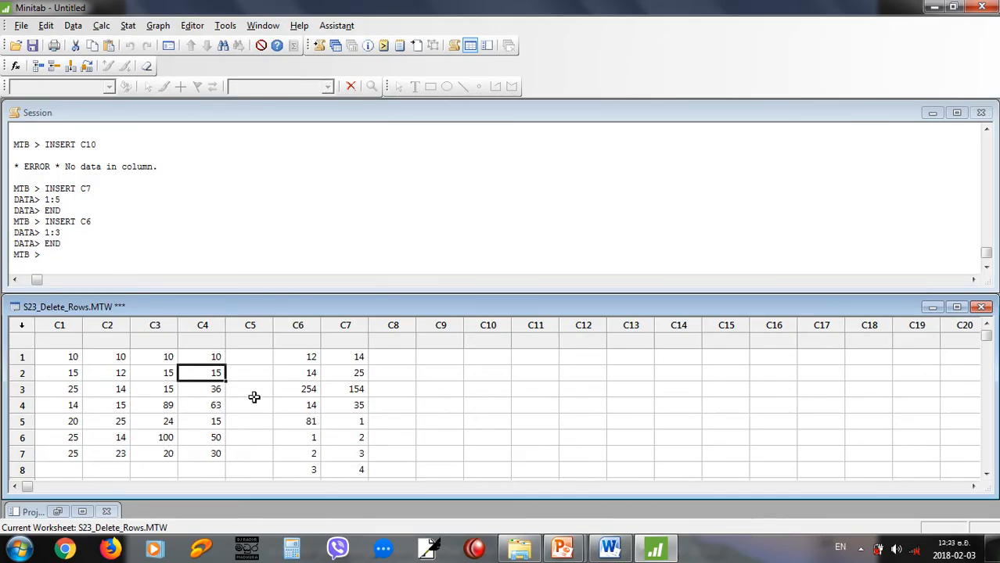
Correct the value in row 7 of column C4 by running the session command LET C4(7)=500.
click(214, 454)
text(30)
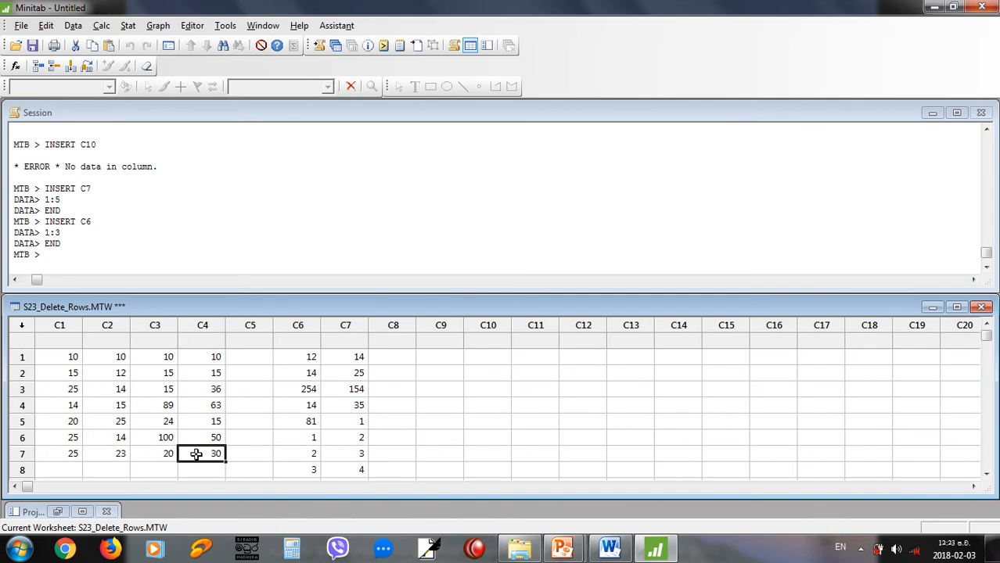
click(84, 261)
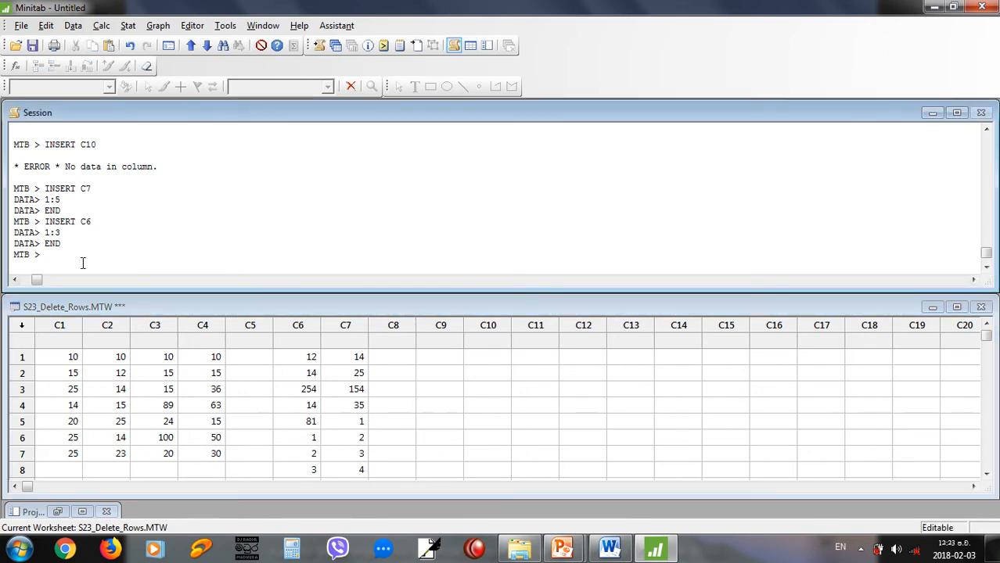
text(1)
text(ET)
key(BackSpace)
key(BackSpace)
key(BackSpace)
text(LET C4(7)
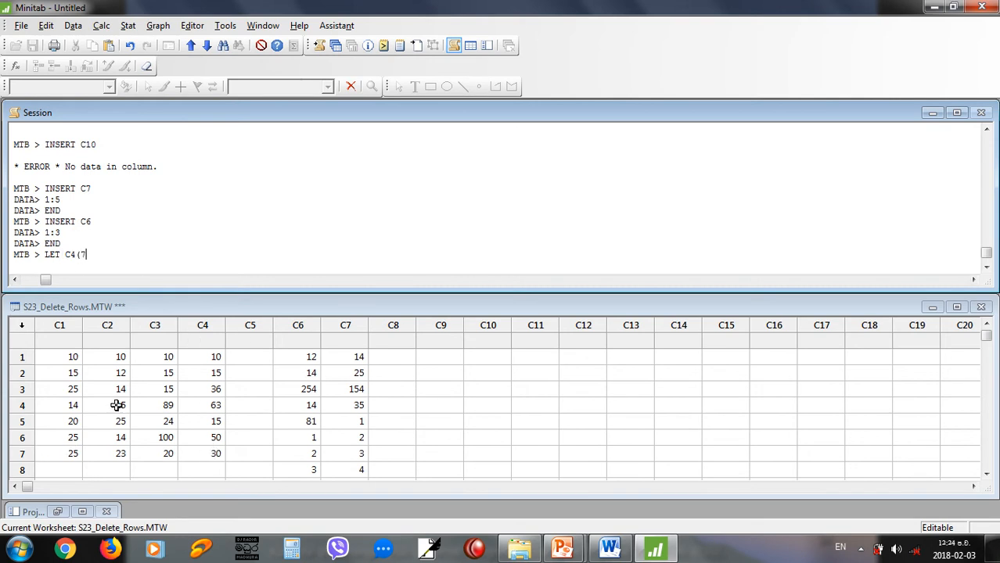
text(=500)
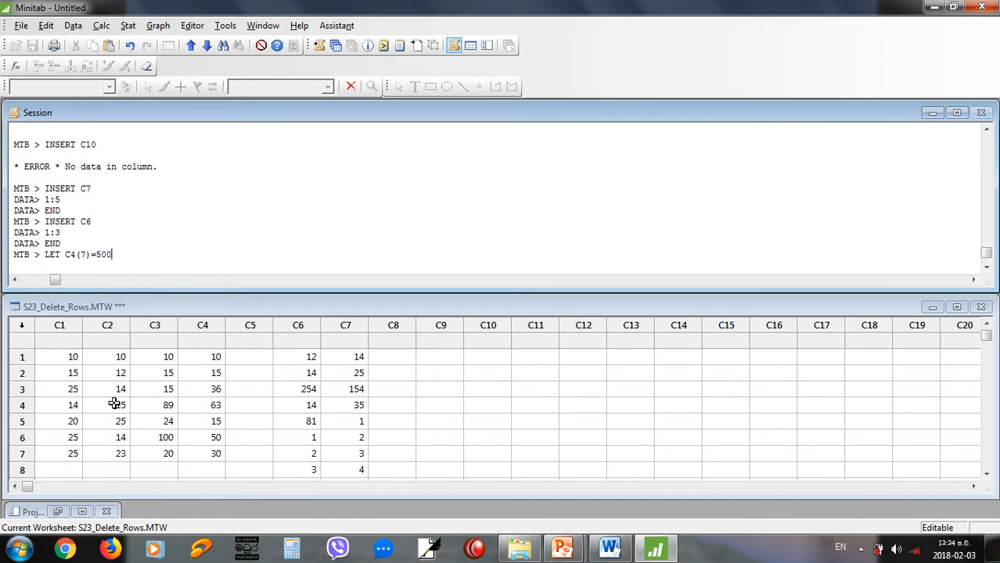
key(Return)
Check the value in row 7 of column C4 in the worksheet and return to the Session window prompt.
click(206, 465)
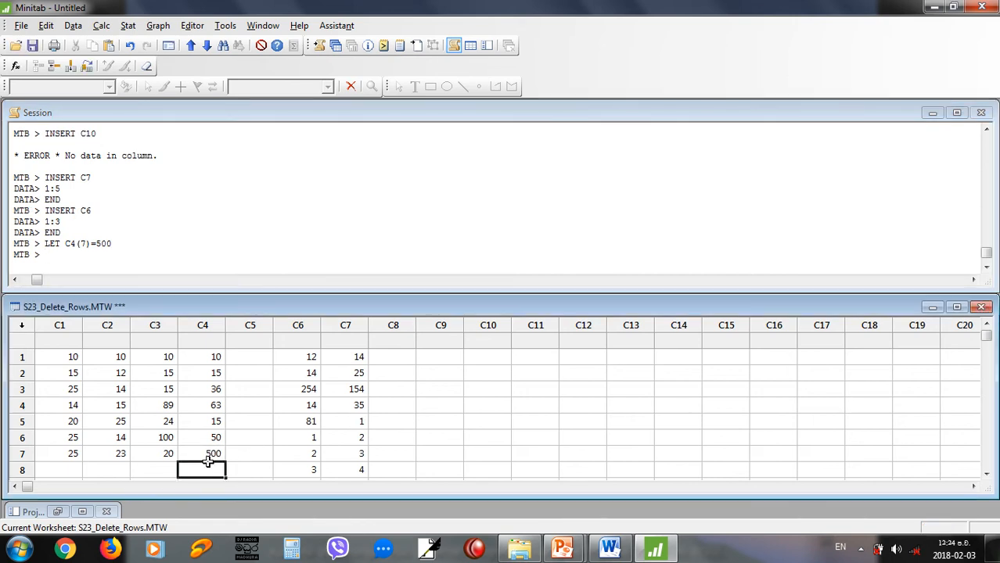
click(215, 455)
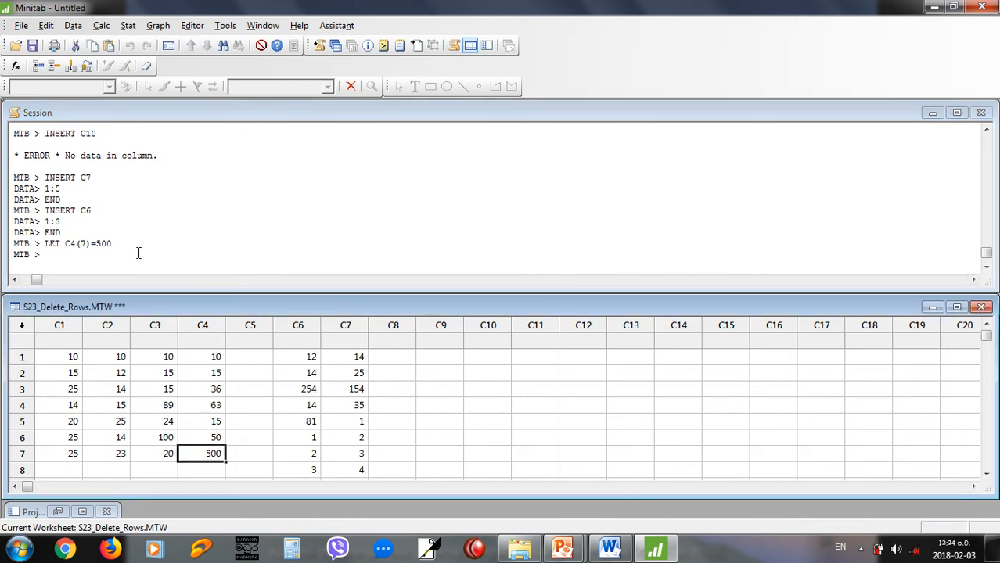
click(138, 255)
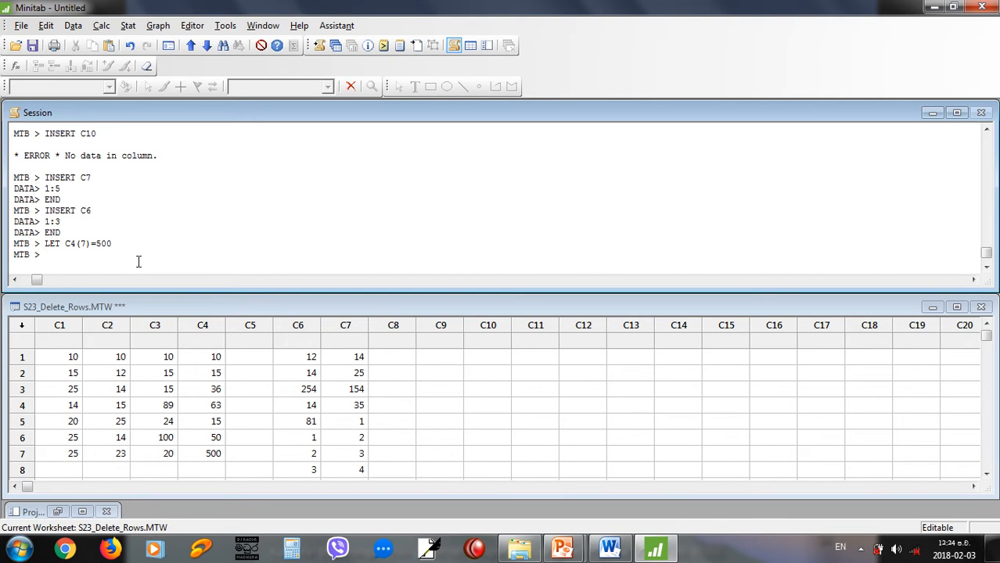
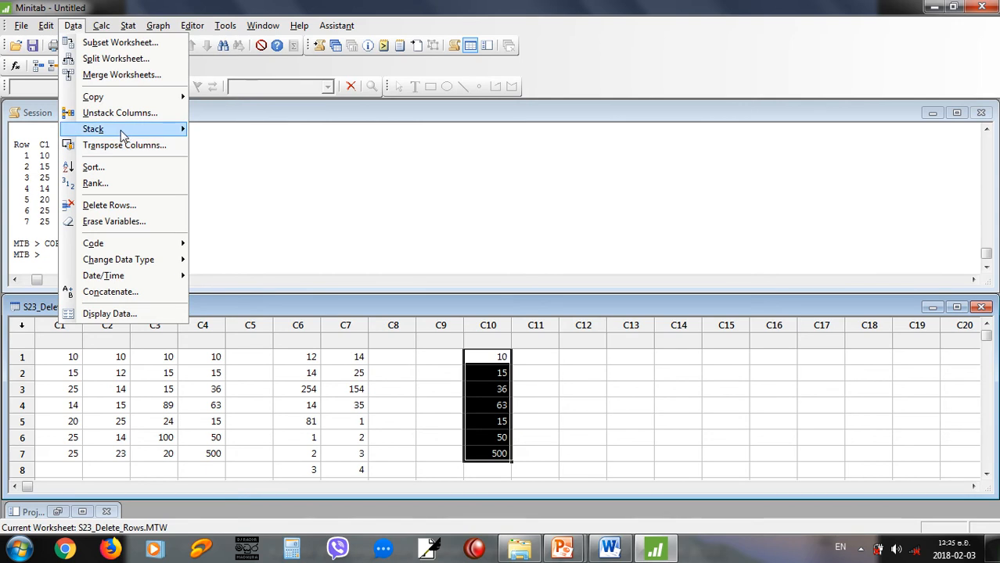
Examine Minitab's commands for copying columns, constants and matrices, and review the PowerPoint example on sales of two products.
mouse_move(176, 103)
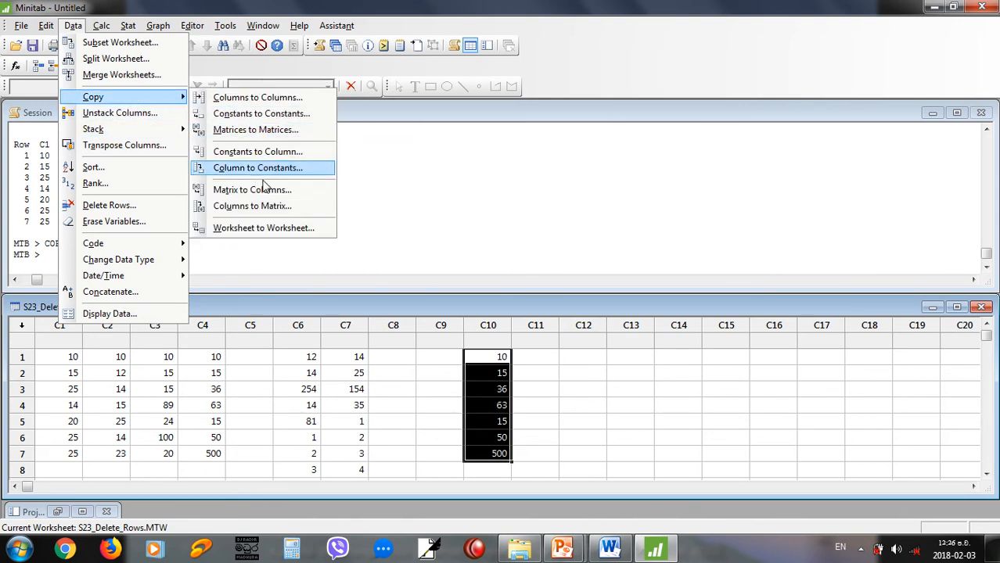
click(530, 352)
click(519, 355)
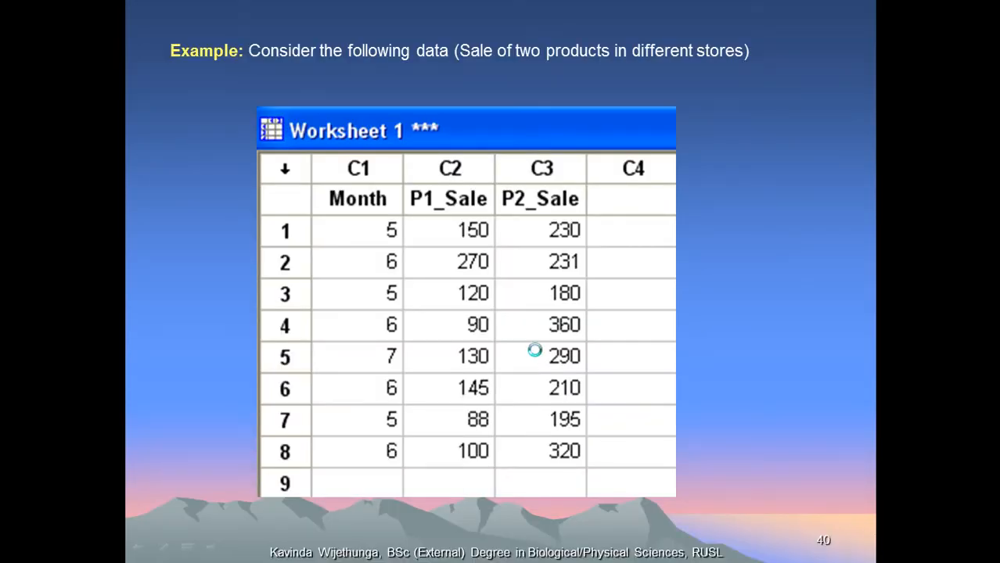
click(535, 351)
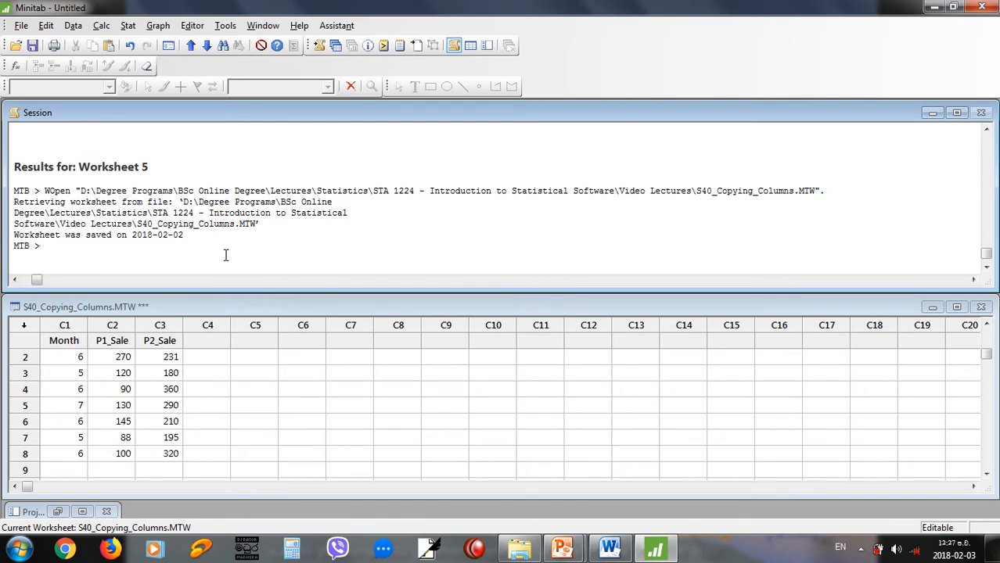
Start copying columns C1, C2 and C3 into C5, C6 and C7 with the session command COPY C1 C2 C3 C5 C6 C7;.
text(COPY C1 C)
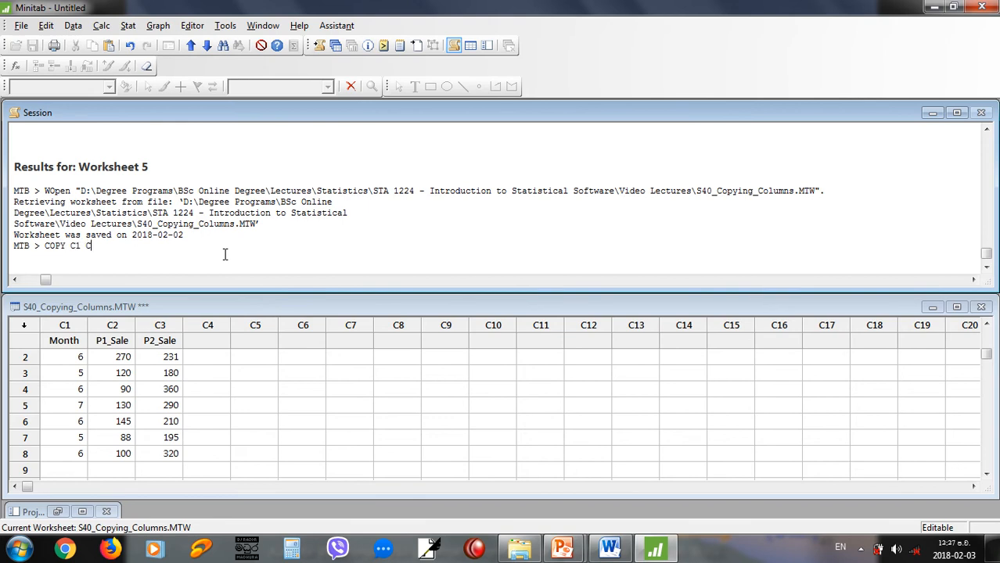
text(2 C3 C5 C6 C7)
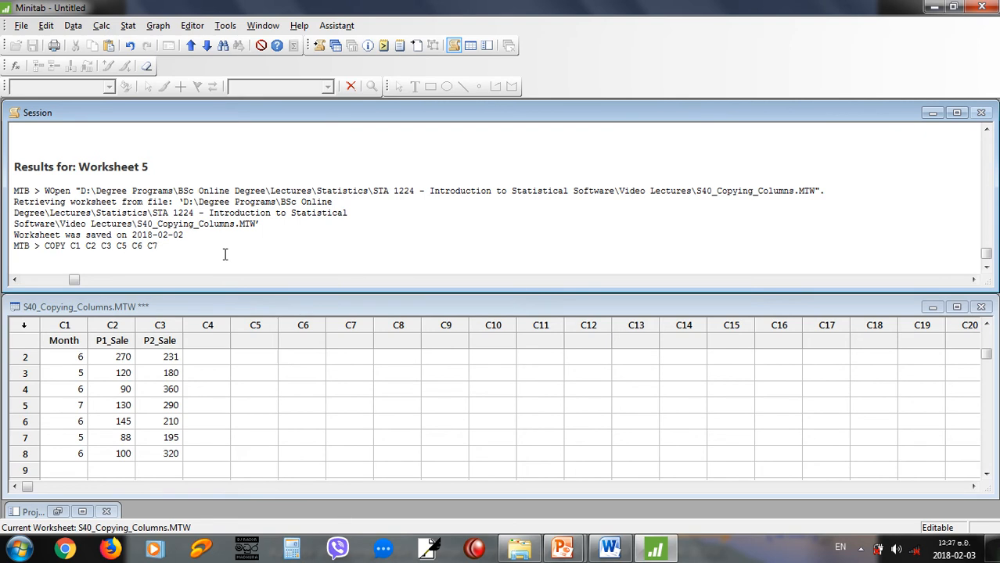
text(;)
key(BackSpace)
key(Return)
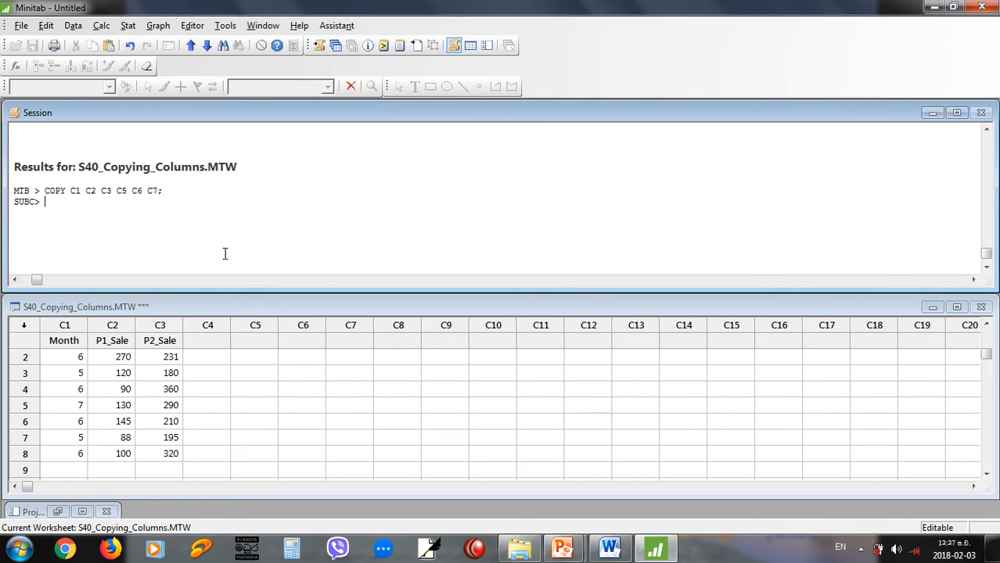
Restrict the copy to rows where Month is 5 and run it with the subcommand USE C1 5.
text(USE C1)
text(5.)
key(Return)
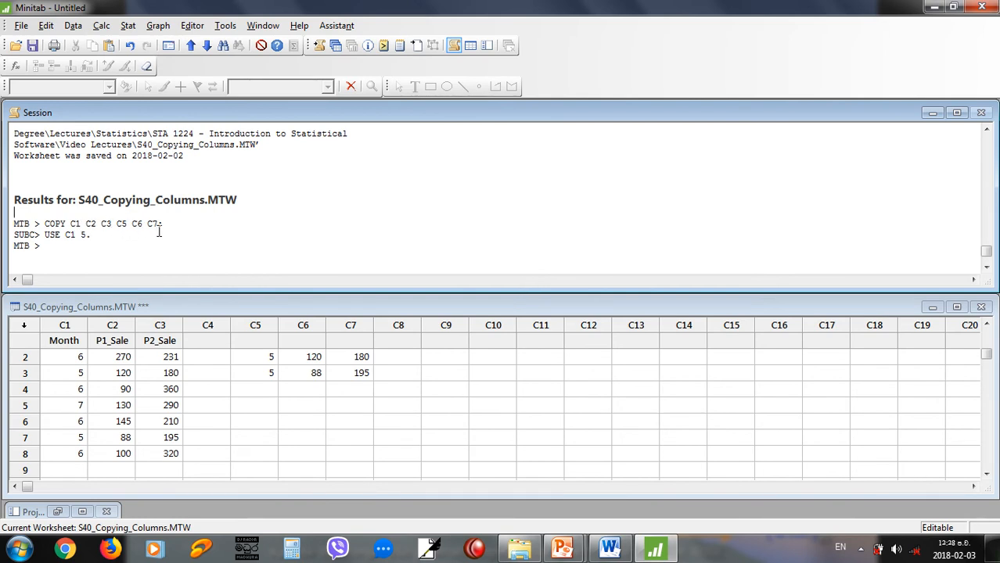
Review the USE subcommand line and the PowerPoint slides on copying rows by month and by product 1 sales up to 150.
drag(46, 238, 88, 240)
click(88, 239)
key(alt+Tab)
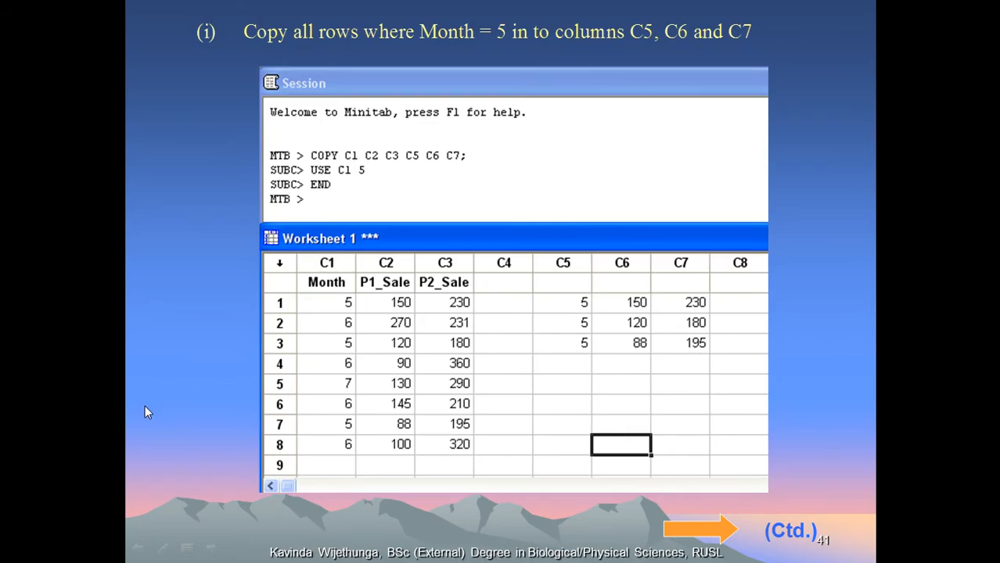
click(143, 406)
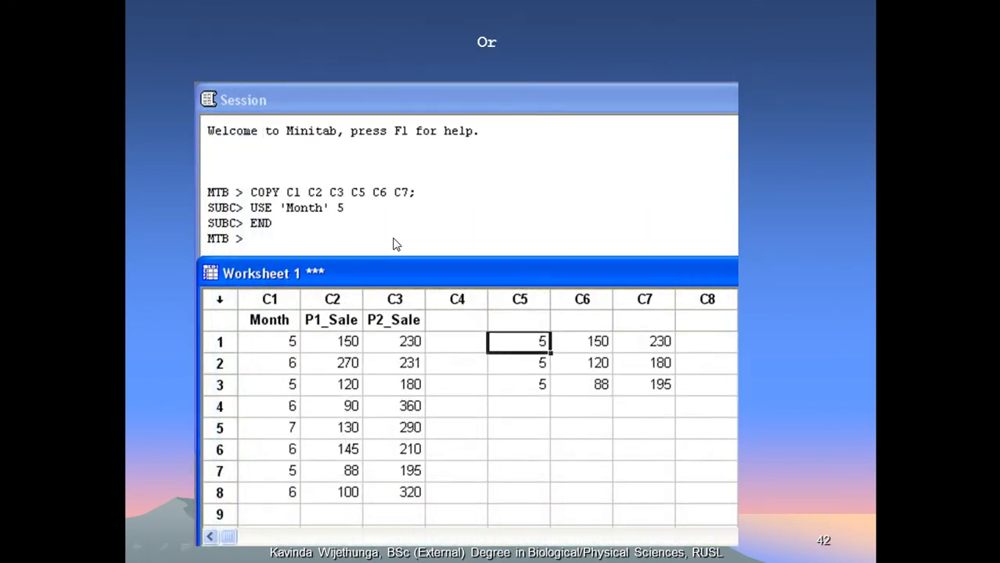
click(395, 244)
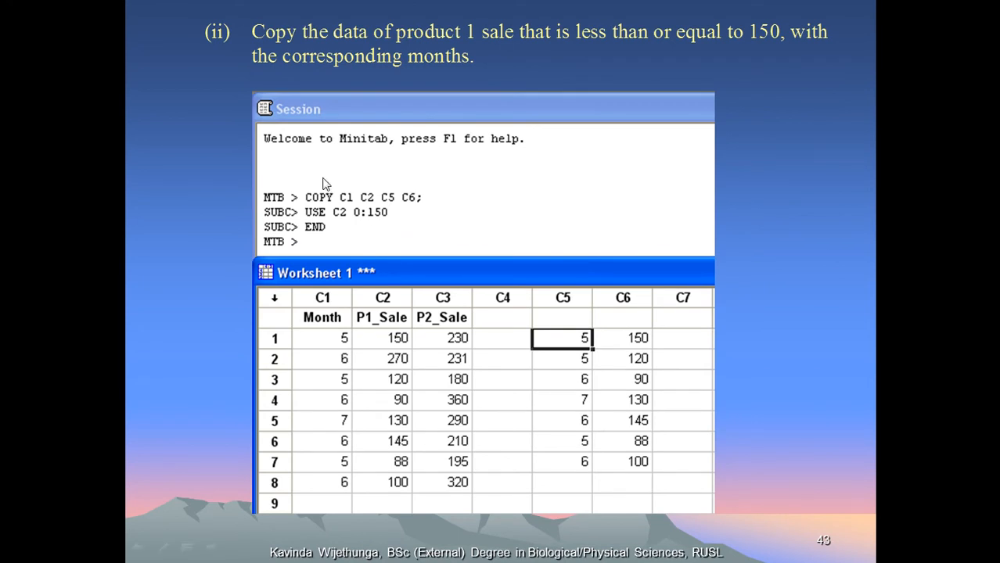
click(383, 222)
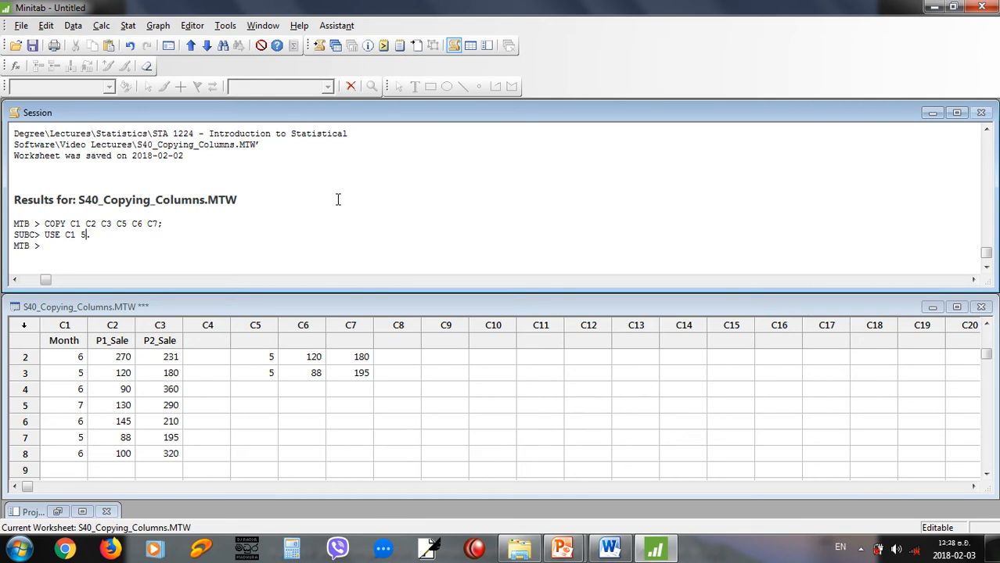
Start copying columns C1 and C2 into C8 and C9 with the session command COPY C1 C2 C8 C9;.
click(132, 259)
text(C)
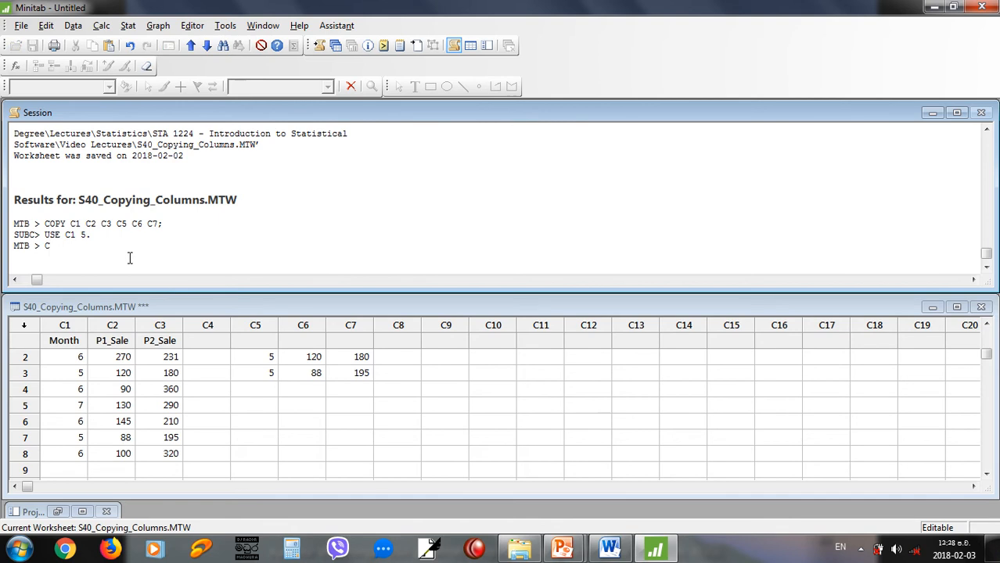
text(OPY C1 C2 C8)
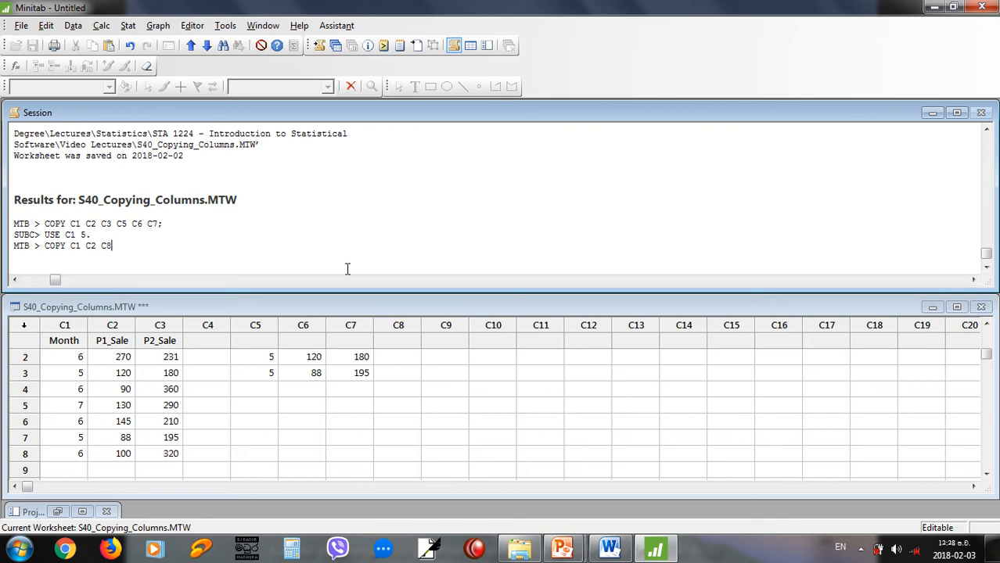
text( C9;)
key(Return)
Try to restrict the copy with the subcommand USE C 5:6, and end the command with a period.
text(USE C)
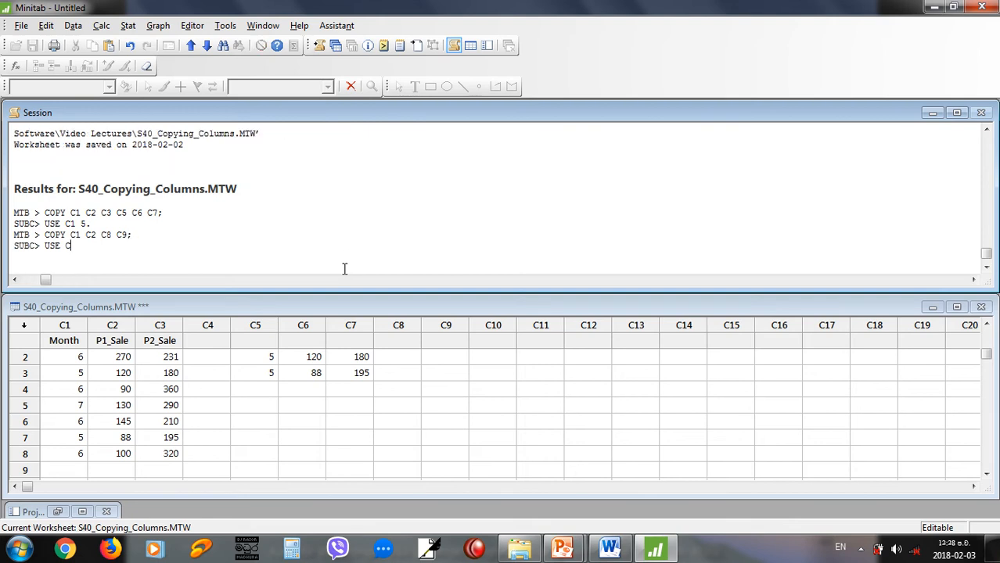
text( 5:6)
key(Return)
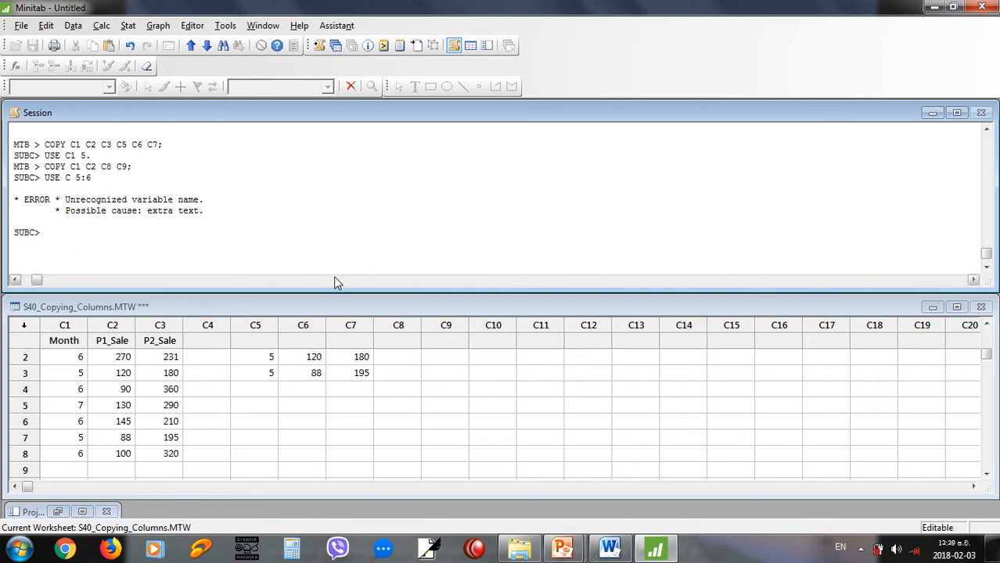
text(.)
key(Return)
Try to run USE C1 5:6. on its own at the MTB prompt.
text(USE C)
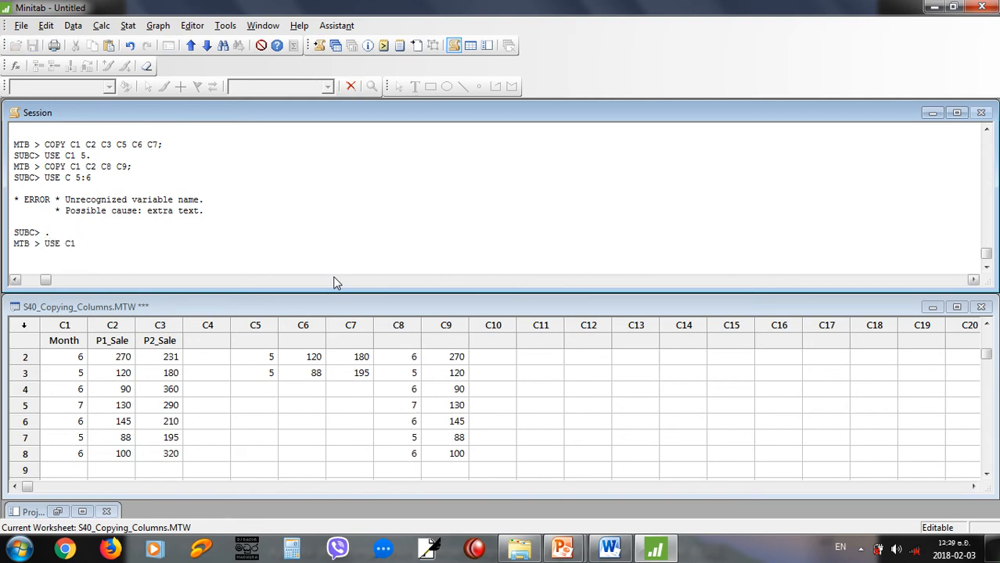
text(1 5:6.)
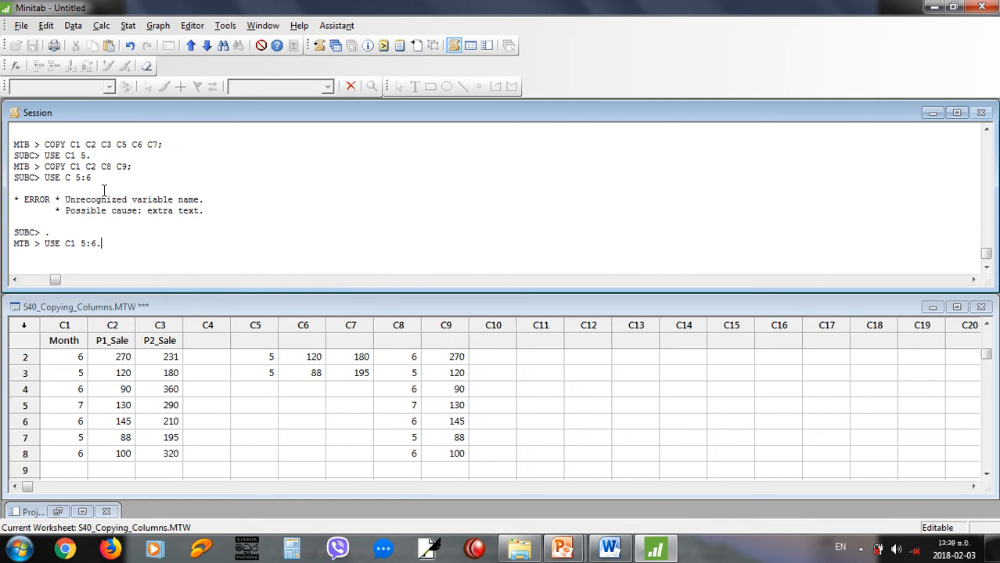
key(Return)
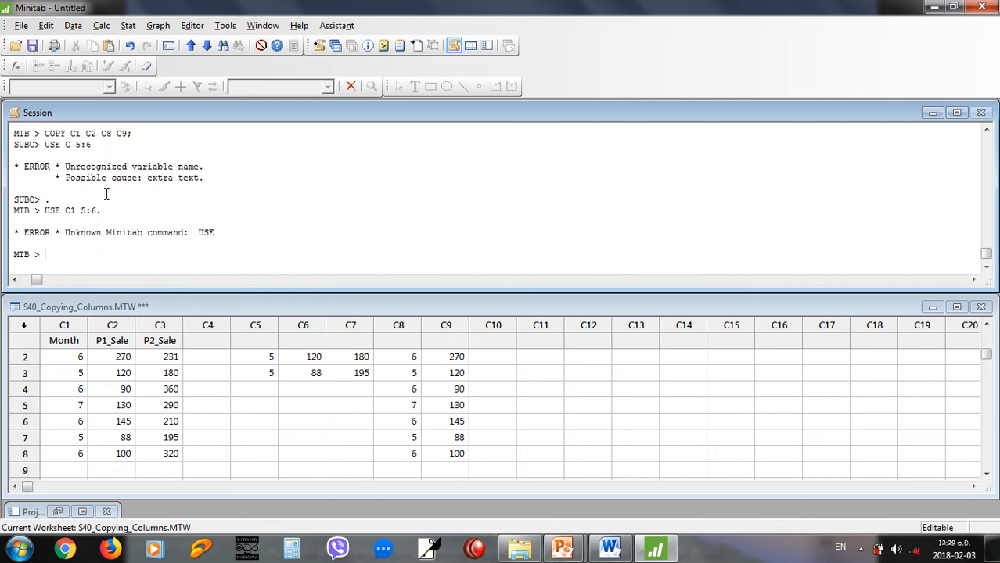
Copy C1 and C2 into C8 and C9 for months 5 to 6, using COPY C1 C2 C8 C9; with USE C1 5:6.
text(COPY C1)
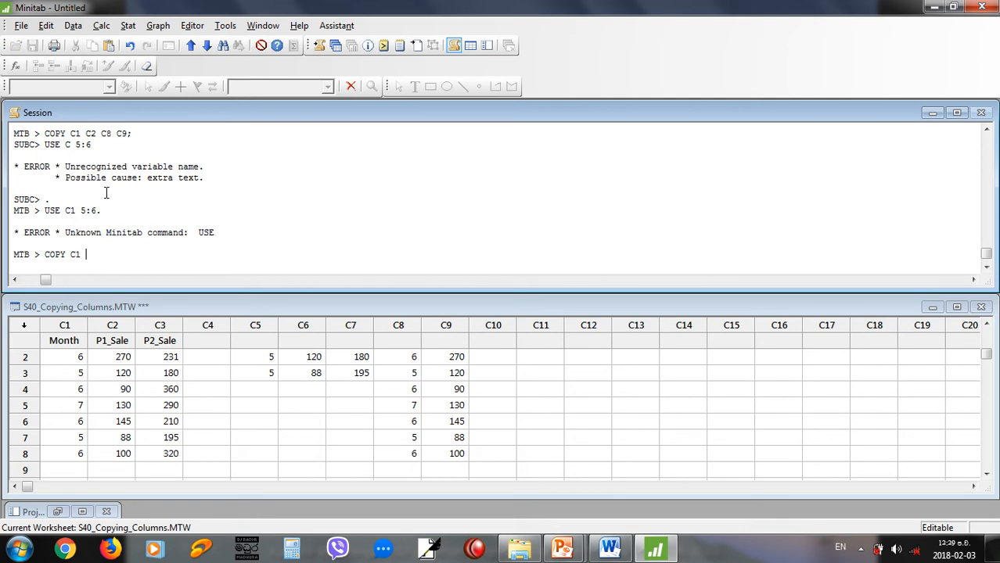
text( C2 C8 C9;)
key(Return)
text(USE )
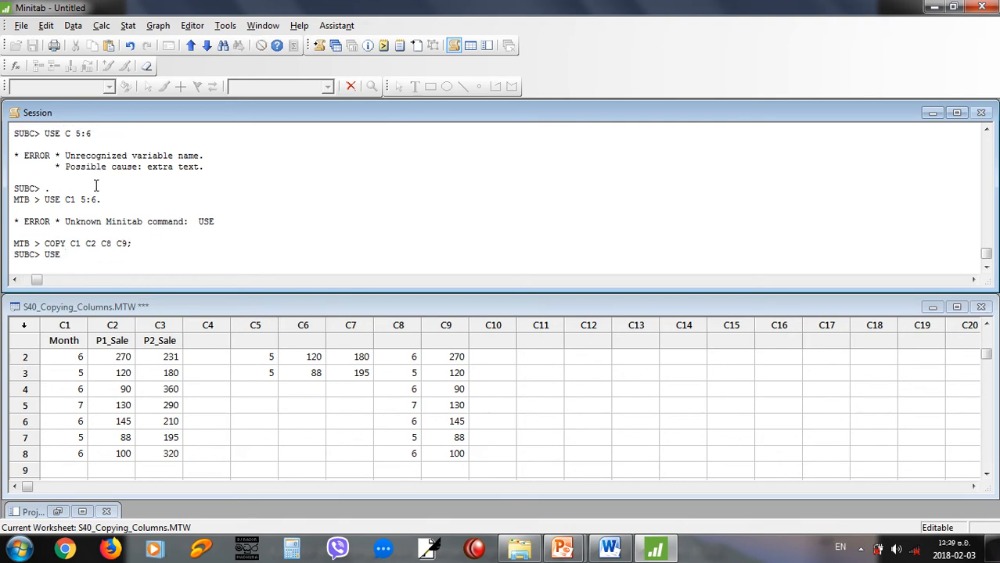
text(C1 5:6.)
key(Return)
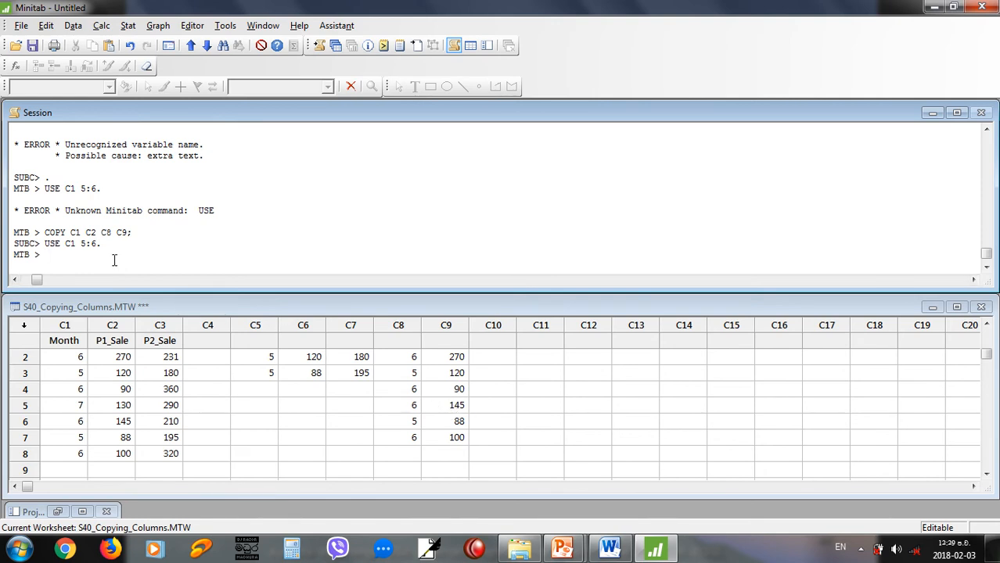
Copy C1 and C2 into C11 and C12 without the month 5 rows, using COPY C1 C2 C11 C12; with OMIT C1 5.
text(COPY C1 C2 )
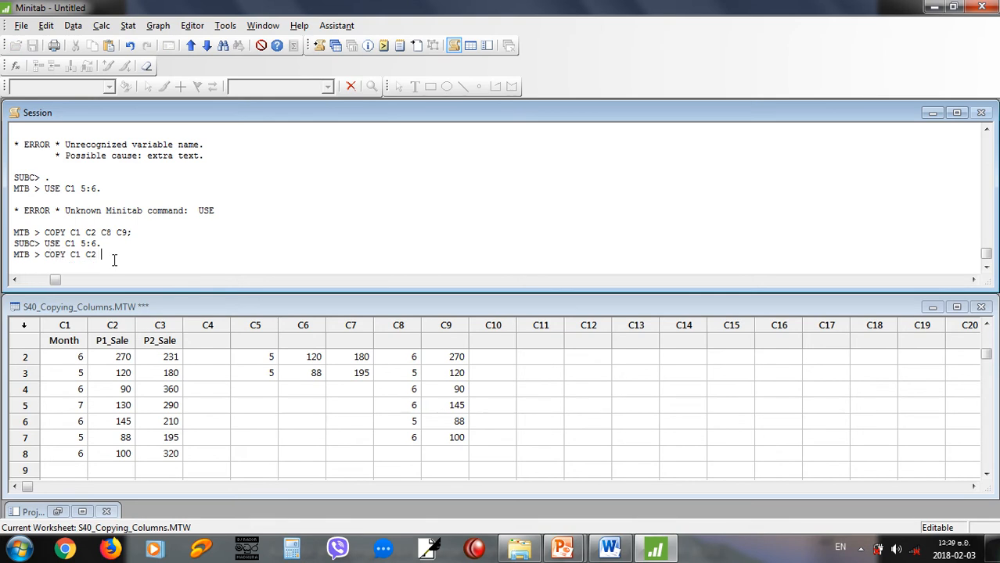
text(C11 C12;)
key(Return)
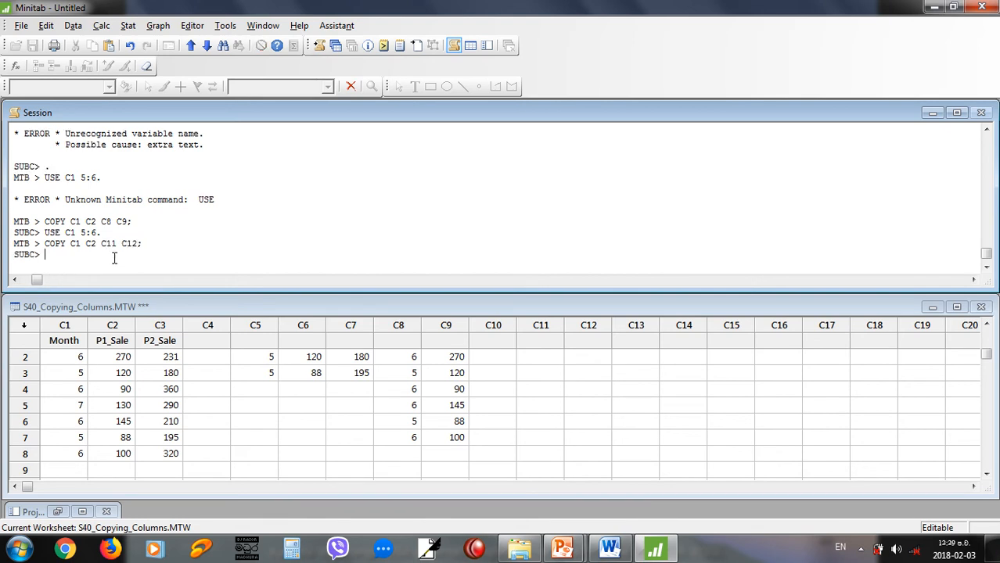
text(OMIT )
text(5)
text( C)
text(1 5.)
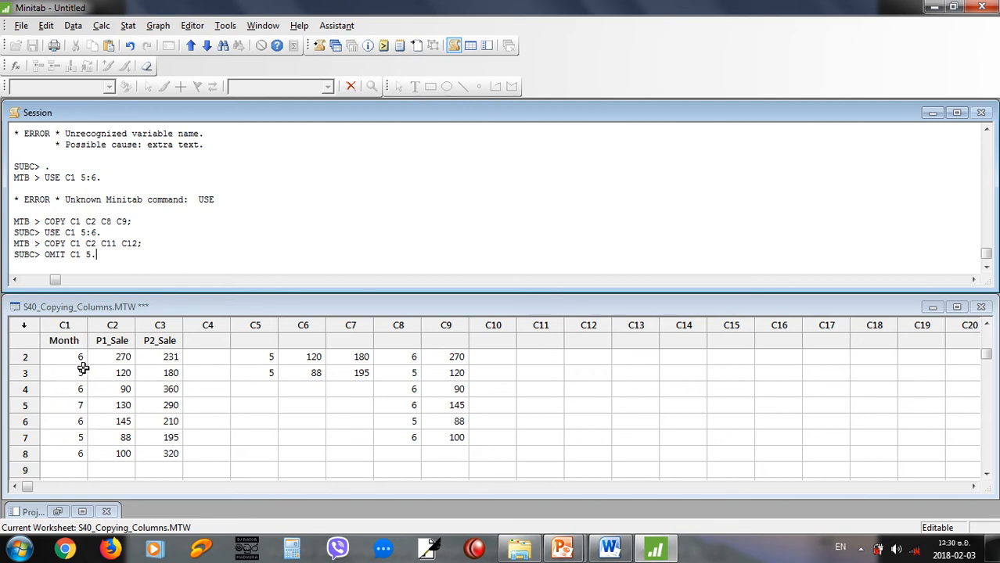
key(Return)
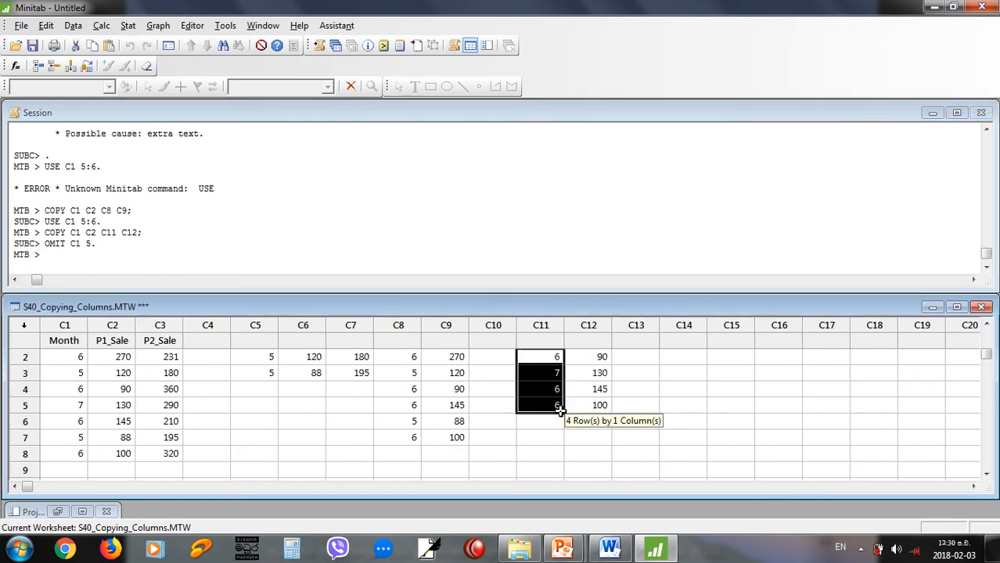
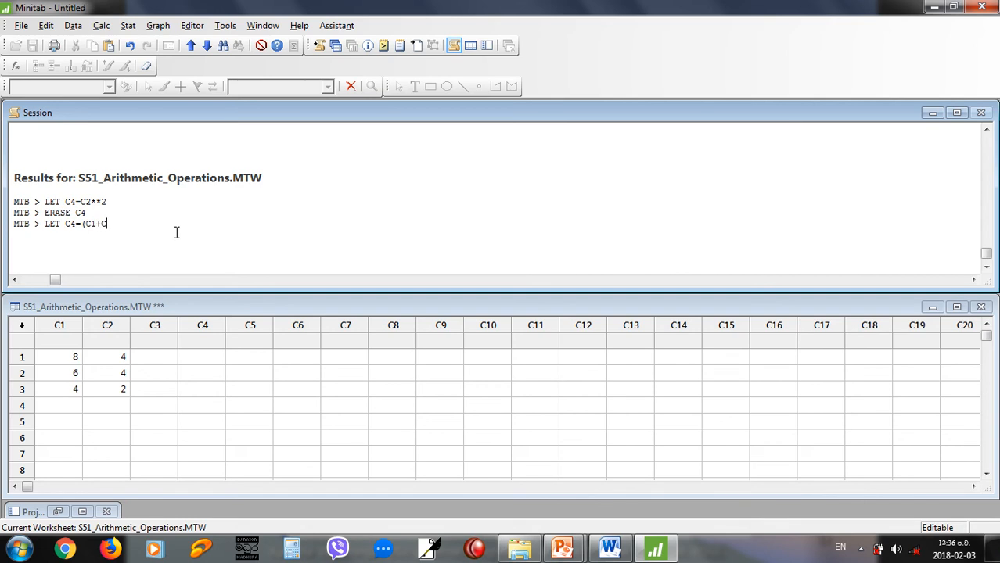
Store the sum of C1 and C2 in C4 with LET C4=(C1+C2), and their difference in C5 with LET C5=C1-C2.
key(Return)
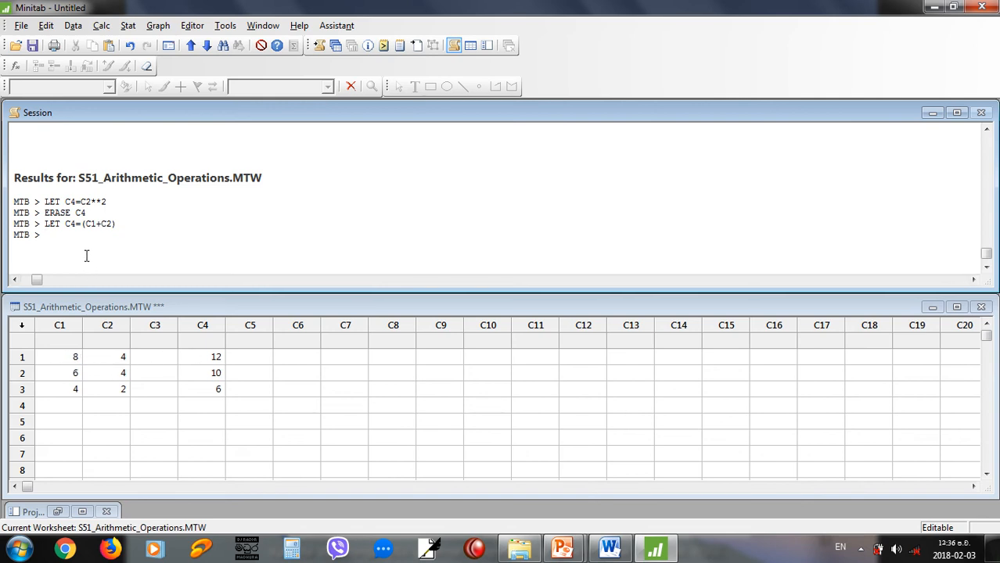
text(le)
key(BackSpace)
key(BackSpace)
text(LET C5)
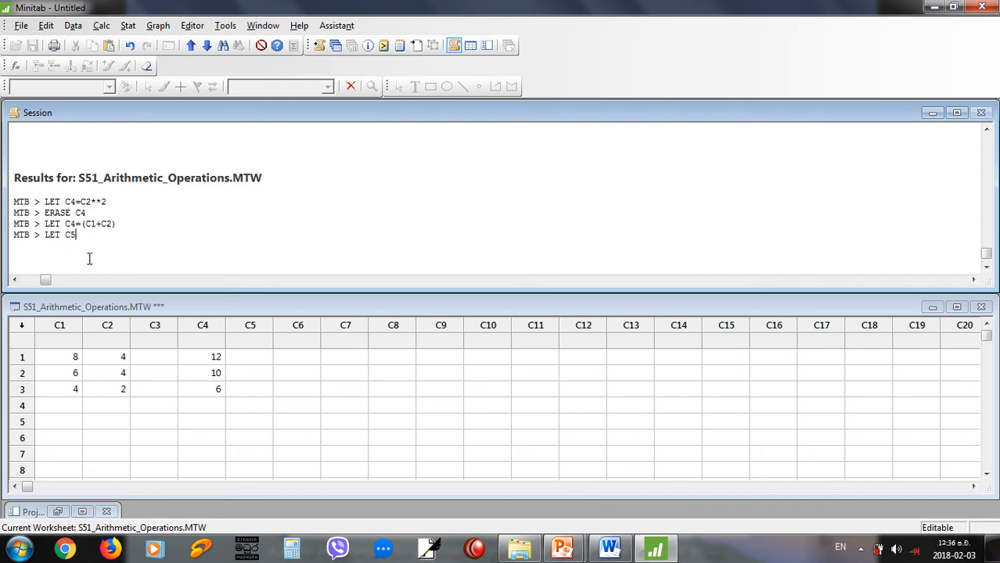
text(=C1-C2)
key(Return)
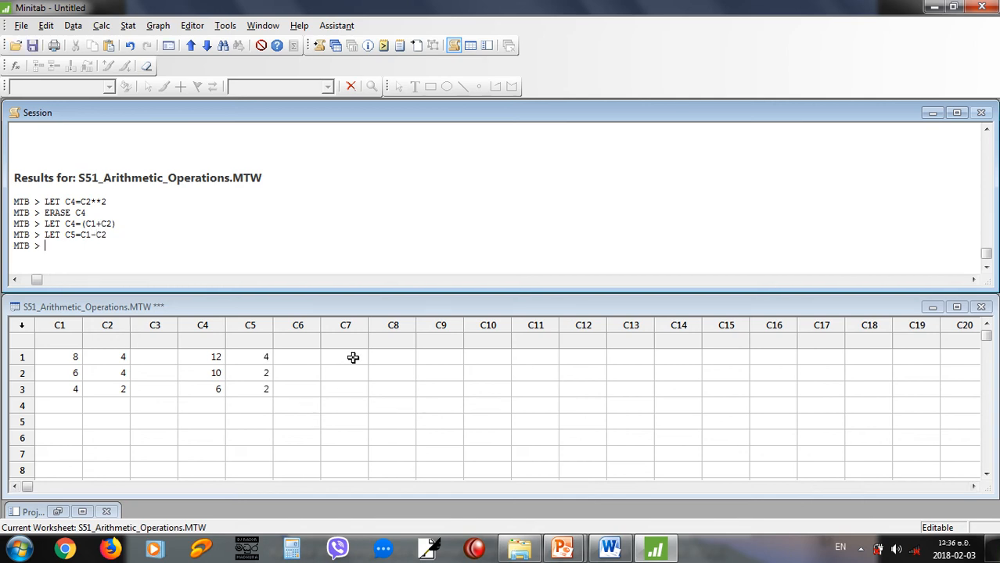
Store the squares of the C2 values in C7 with the session command LET C7=C2**2.
click(352, 358)
click(85, 250)
text(LET C2**2)
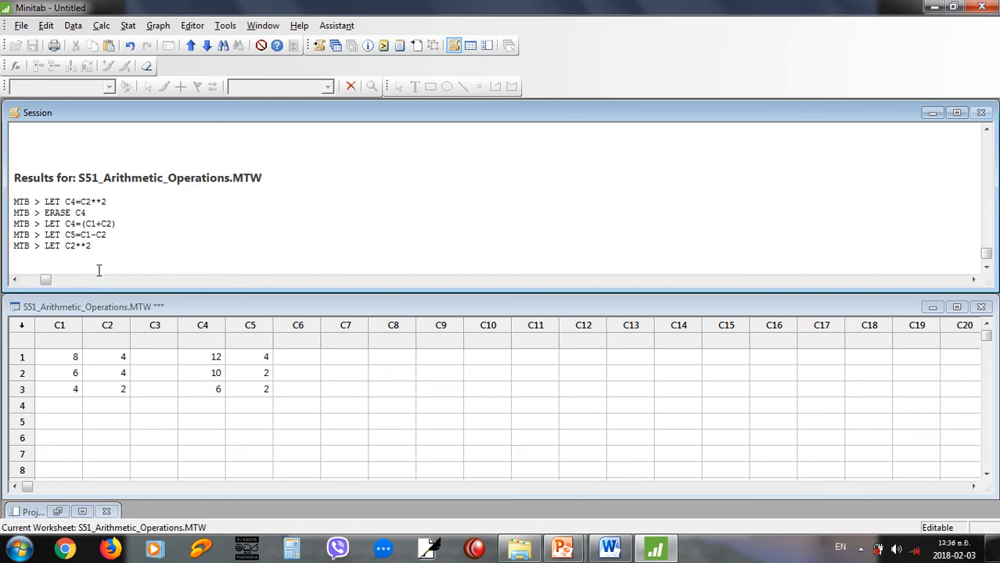
key(Left)
key(Left)
text(C7=)
key(End)
key(Return)
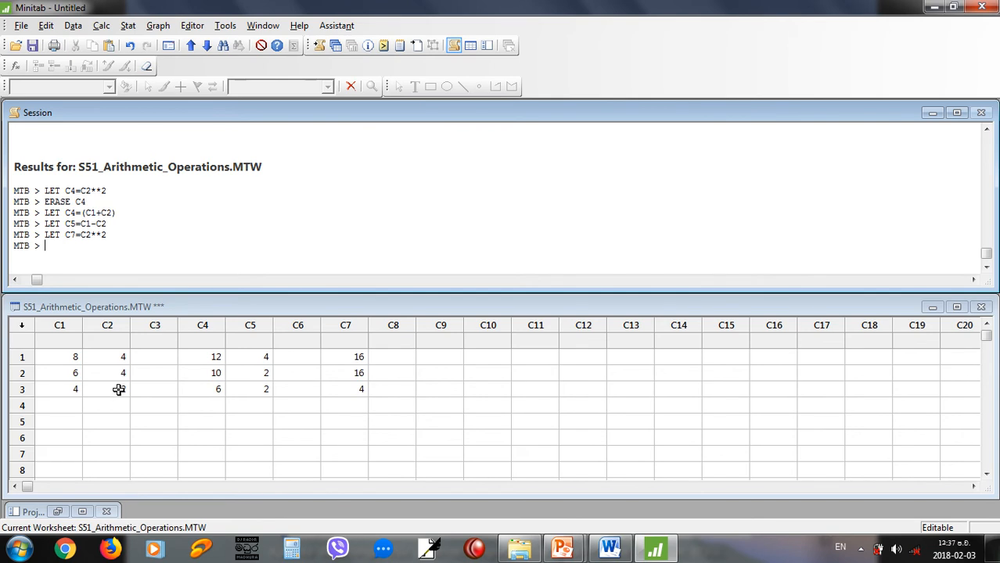
Check the Example 01 slide in PowerPoint, return to Minitab and define a constant with LET K1=10.
key(alt+Tab)
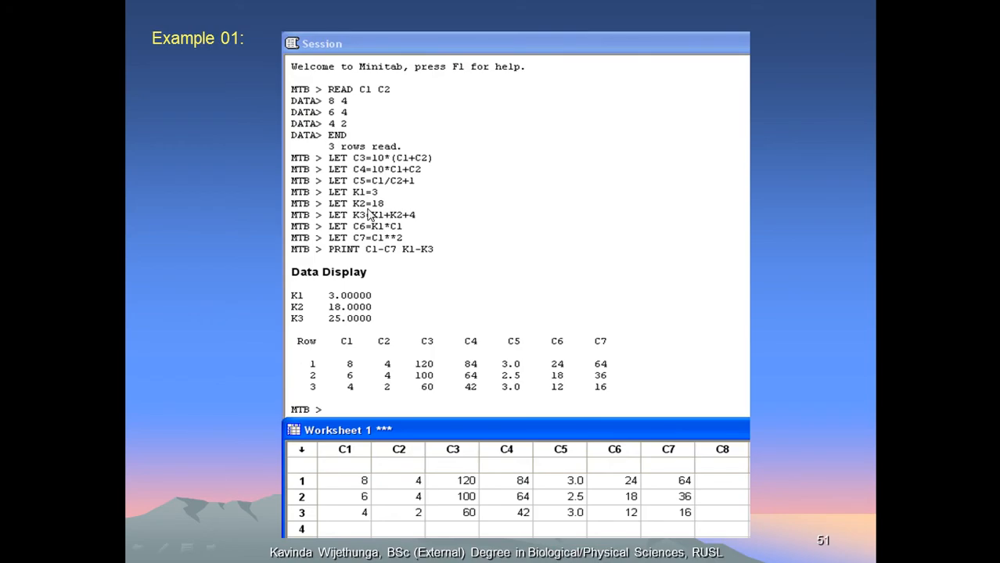
key(alt+Tab)
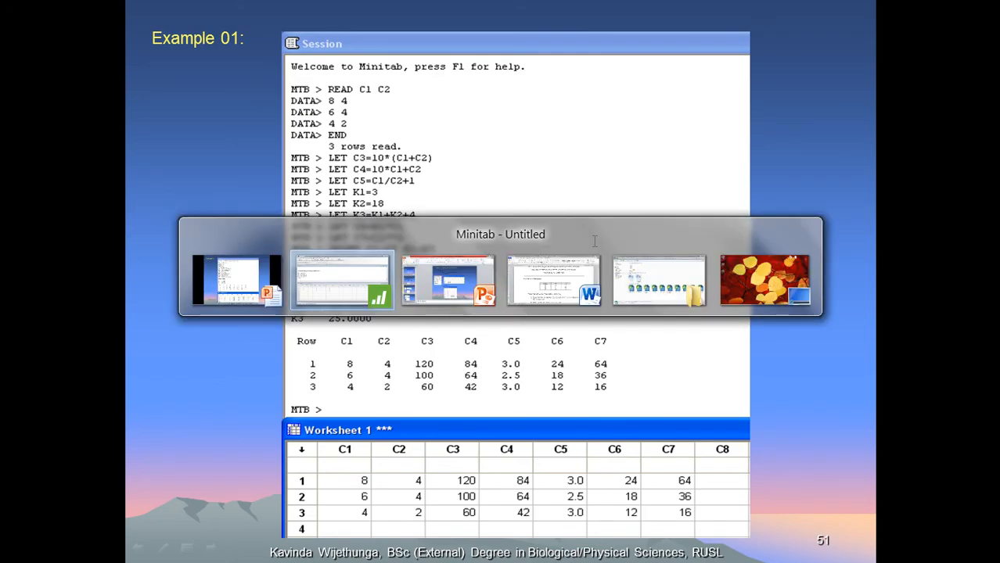
click(355, 258)
text(LET )
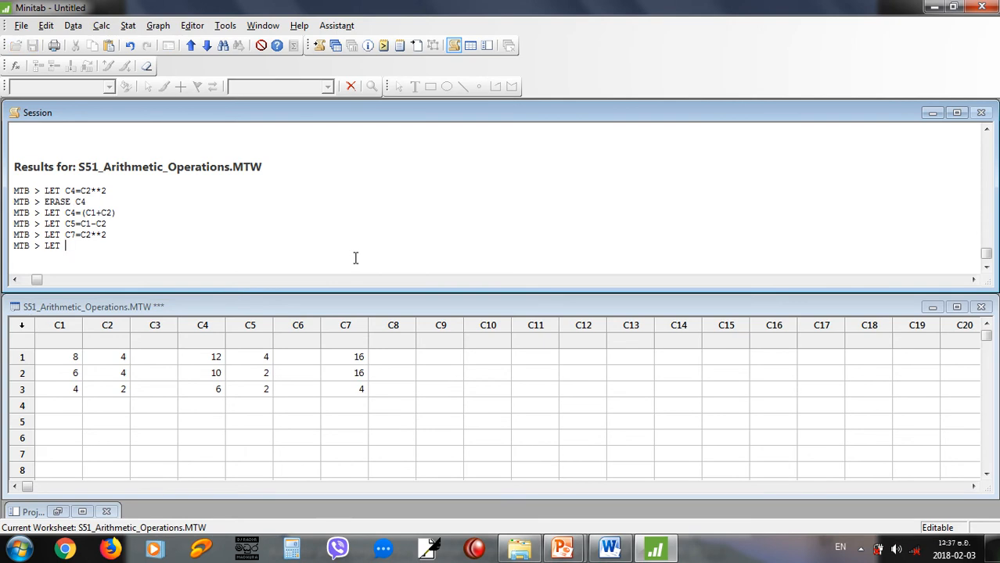
text(K1=10)
key(Return)
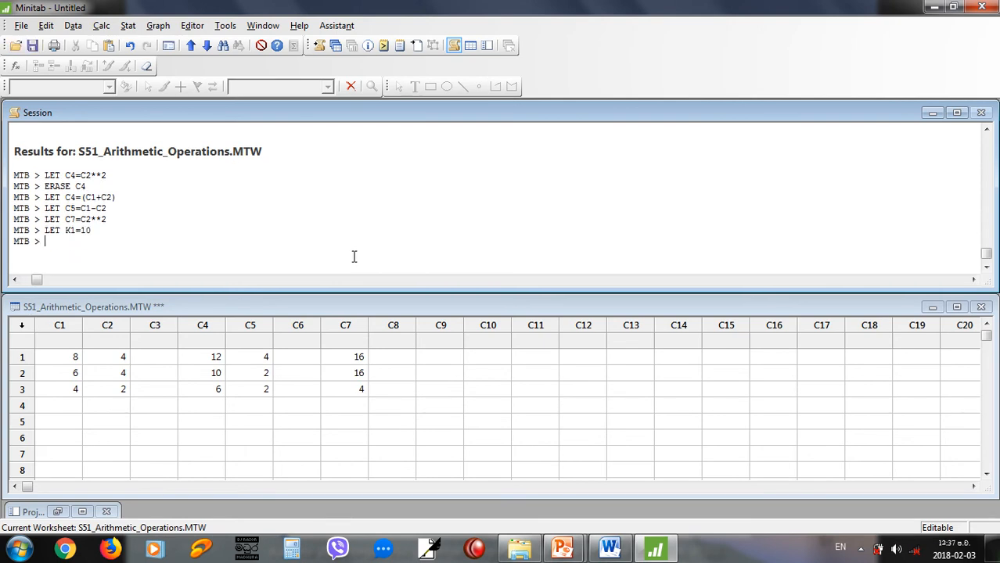
Recheck the Example 01 slide, and multiply C2 by the constant into C9 with LET C9=C2*K1.
key(alt+Tab)
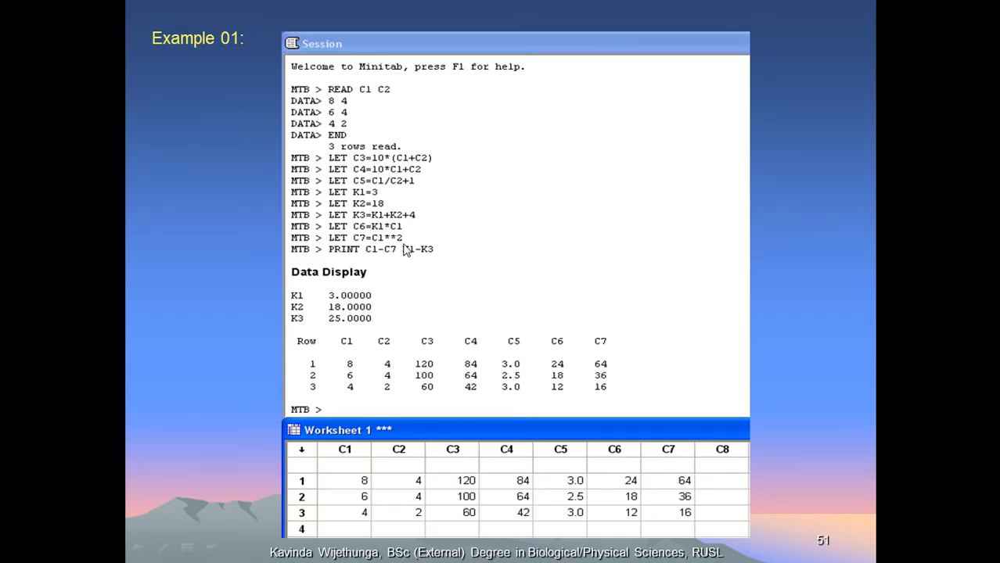
key(alt+Tab)
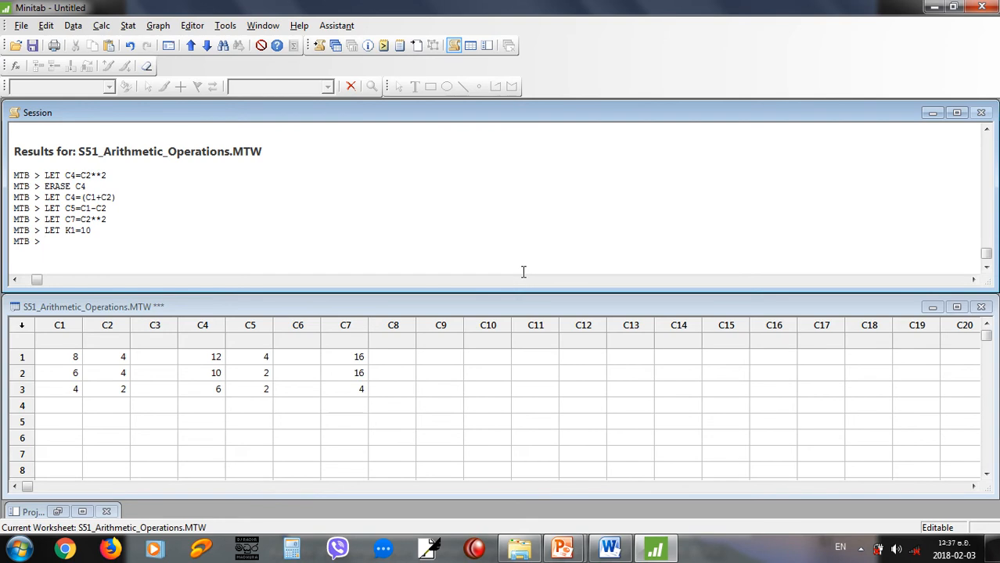
text(LET C9)
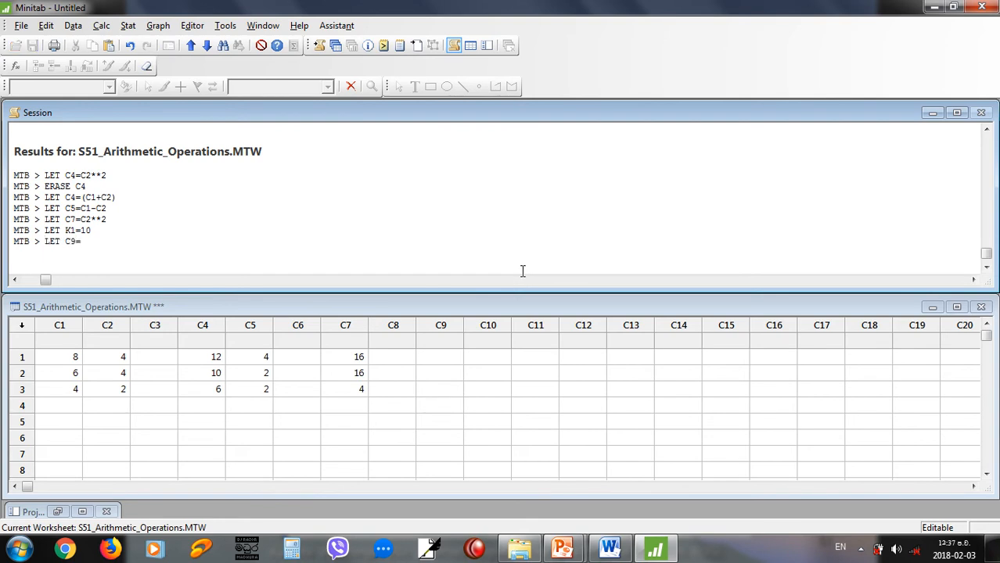
text(=C2*K1)
key(Return)
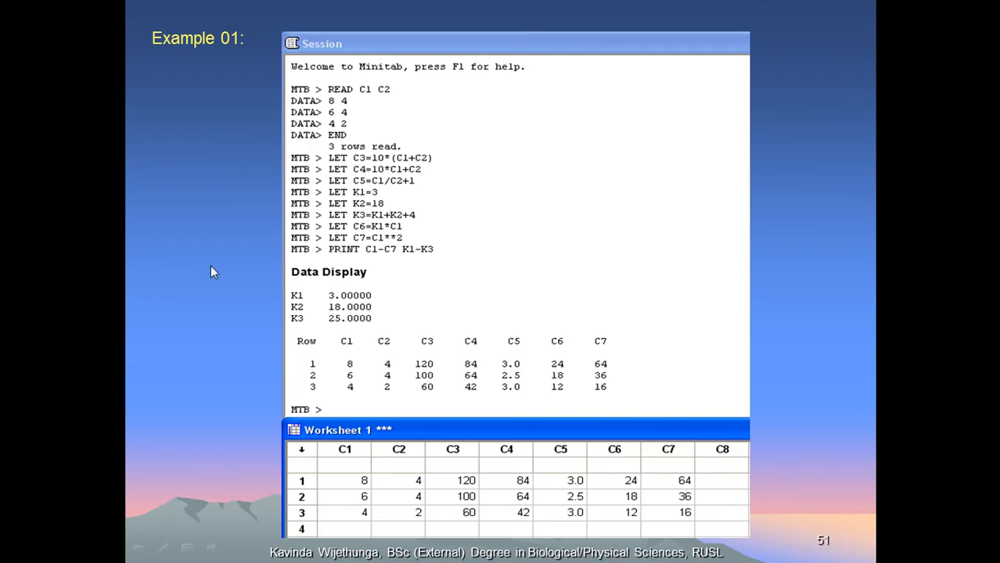
Read the PowerPoint slides on Make Patterned Data and Simple Set of Numbers, and look over the patterned data types in Minitab.
click(369, 286)
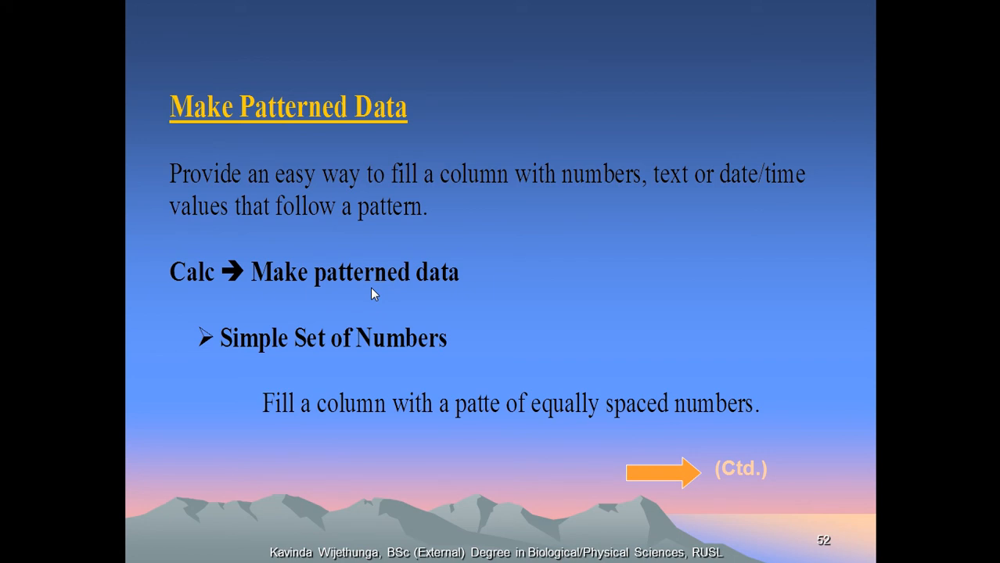
key(alt+Tab)
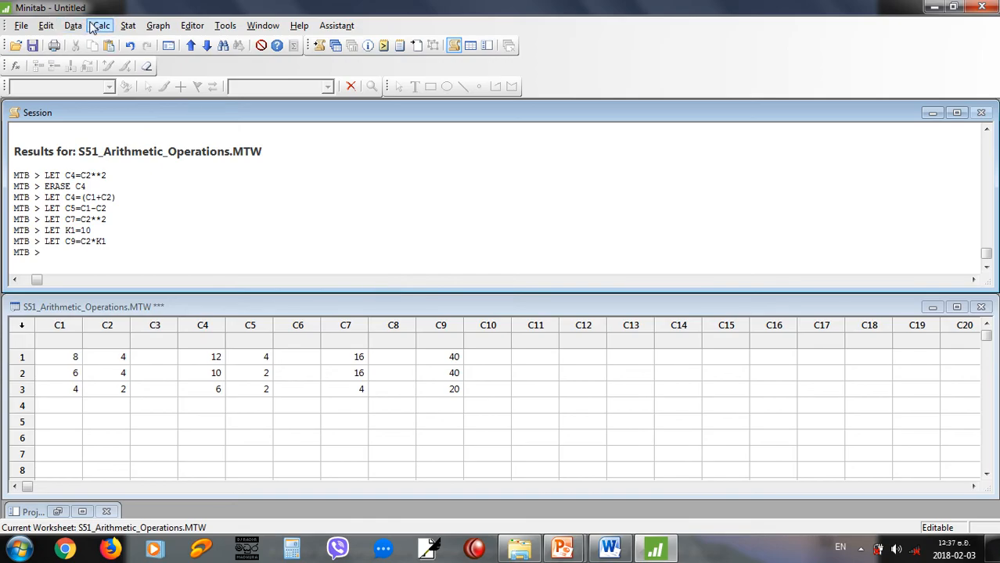
click(97, 25)
mouse_move(136, 116)
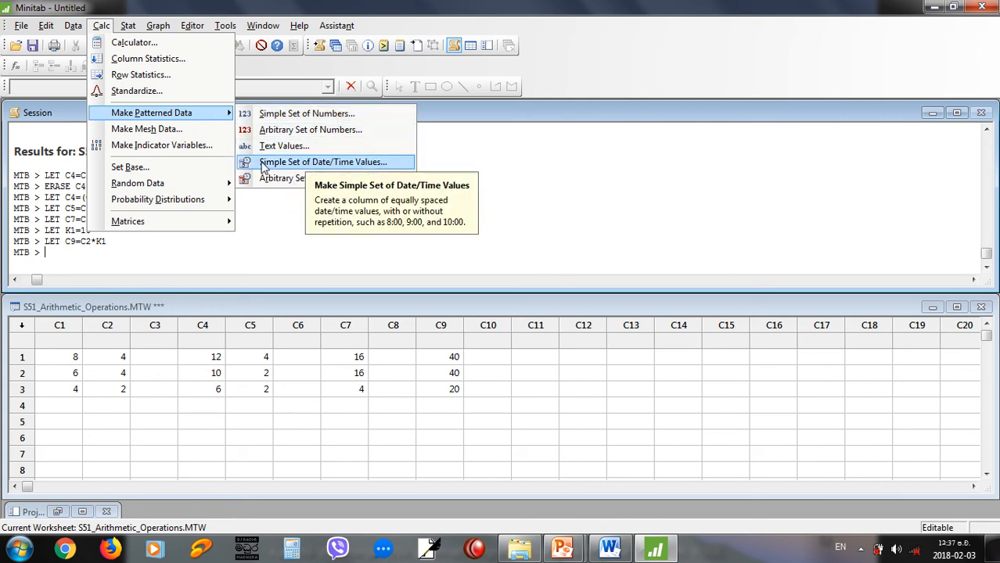
click(333, 8)
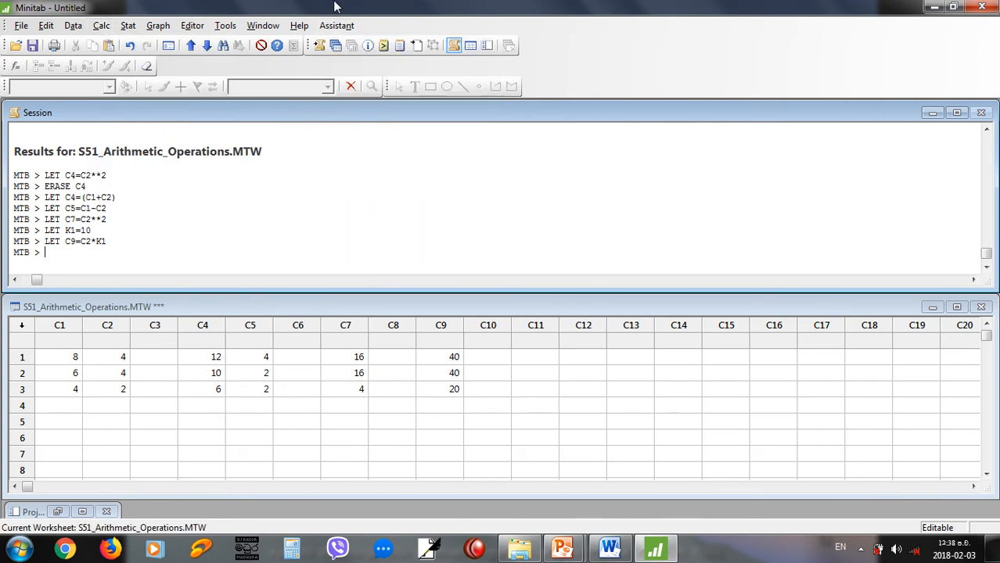
key(alt+Tab)
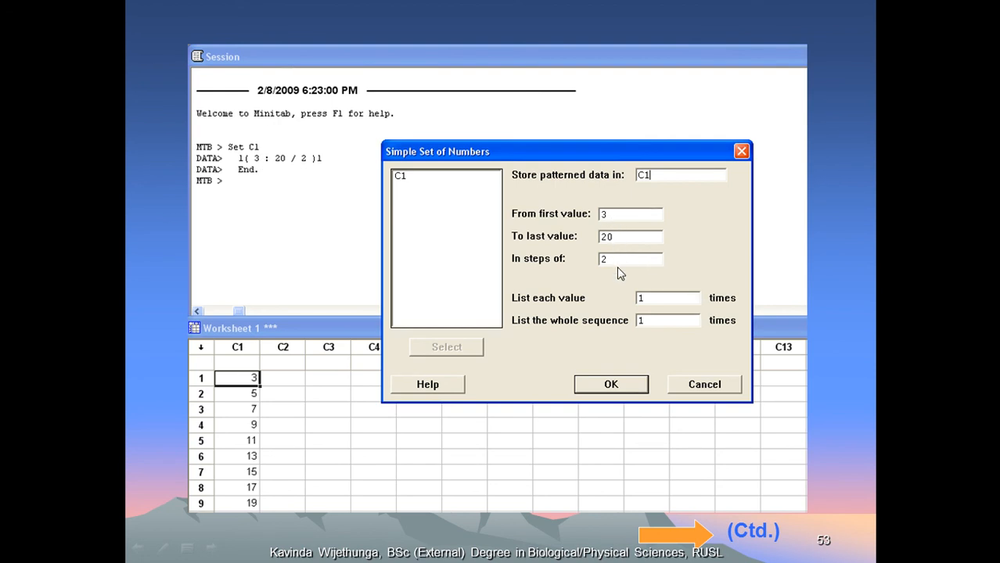
key(alt+Tab)
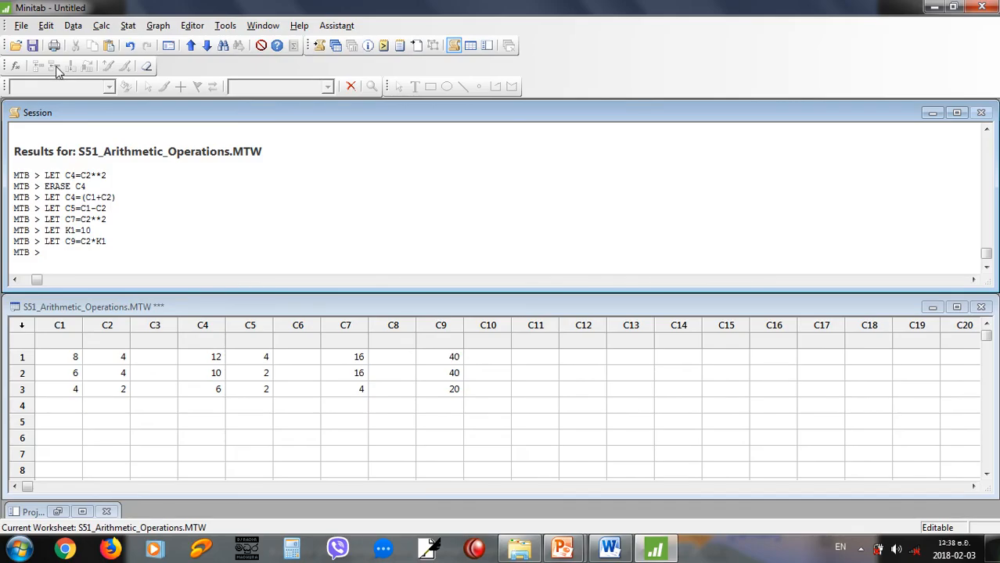
Fill C15 with a simple set of numbers from 3 to 20 in steps of 2.
click(102, 26)
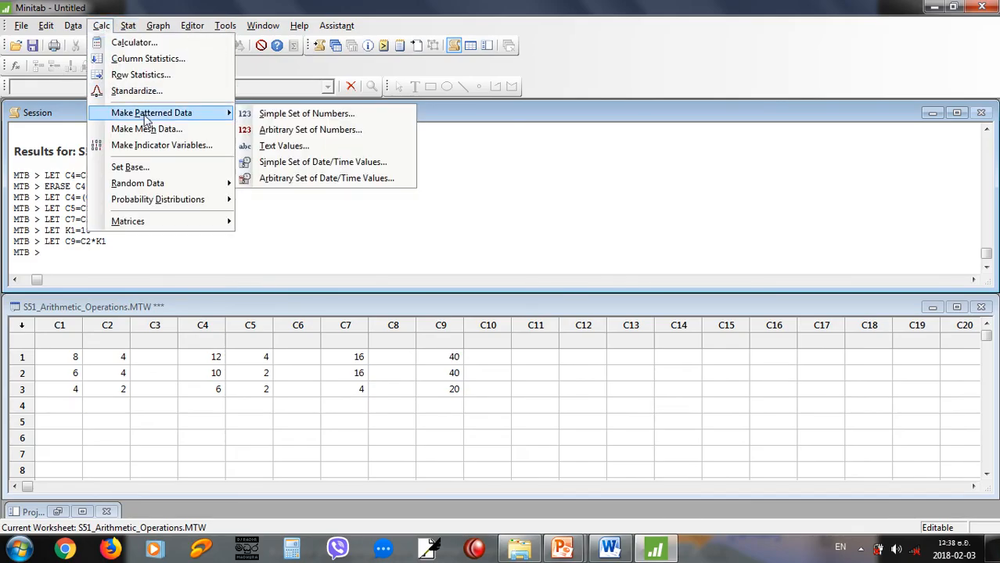
click(272, 116)
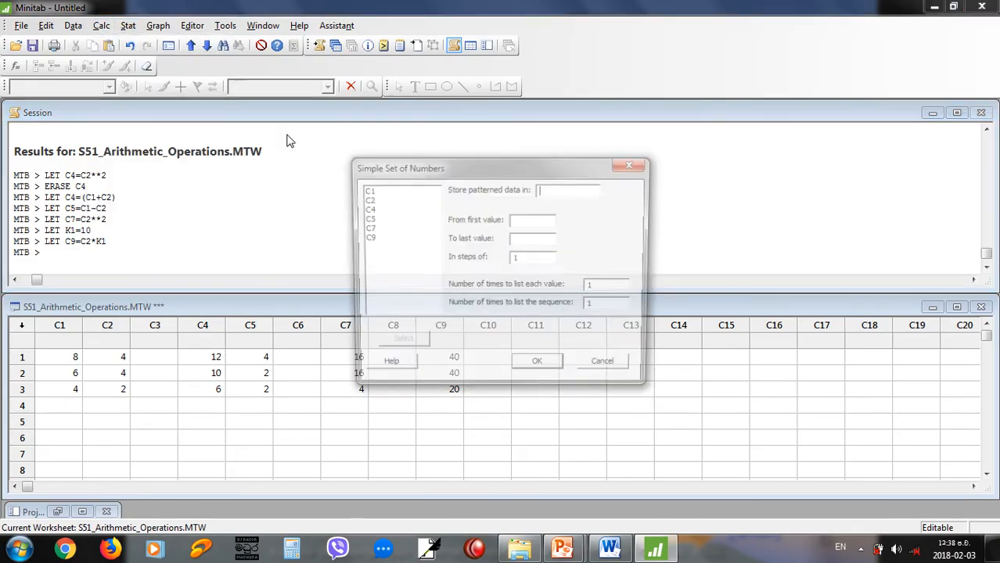
text(C15)
click(557, 221)
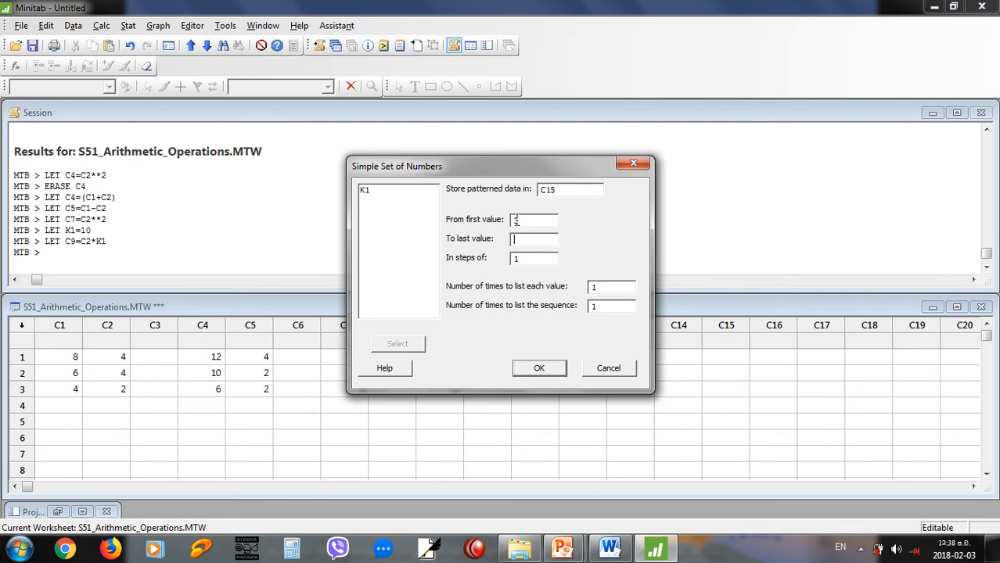
double_click(514, 259)
text(2)
click(539, 367)
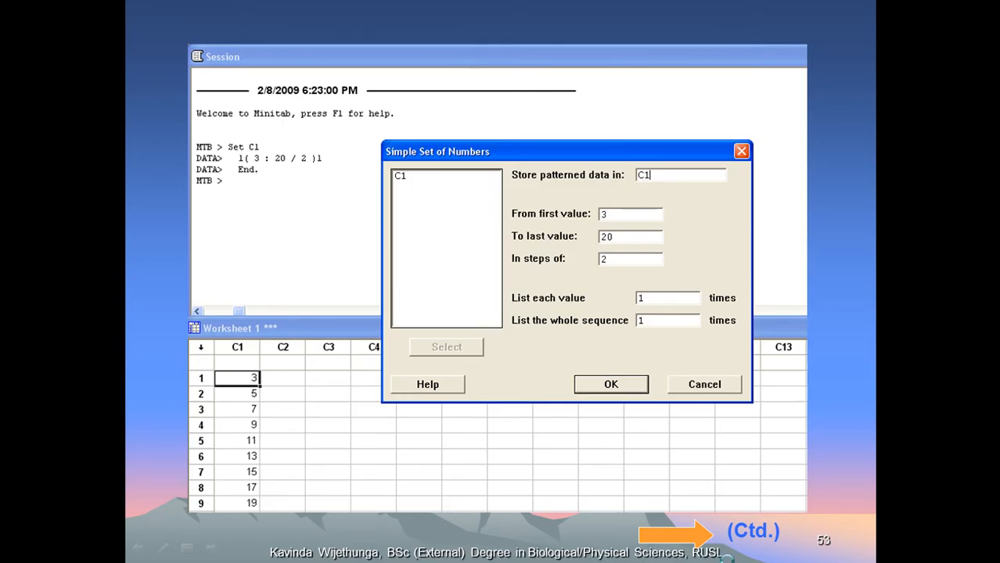
click(727, 560)
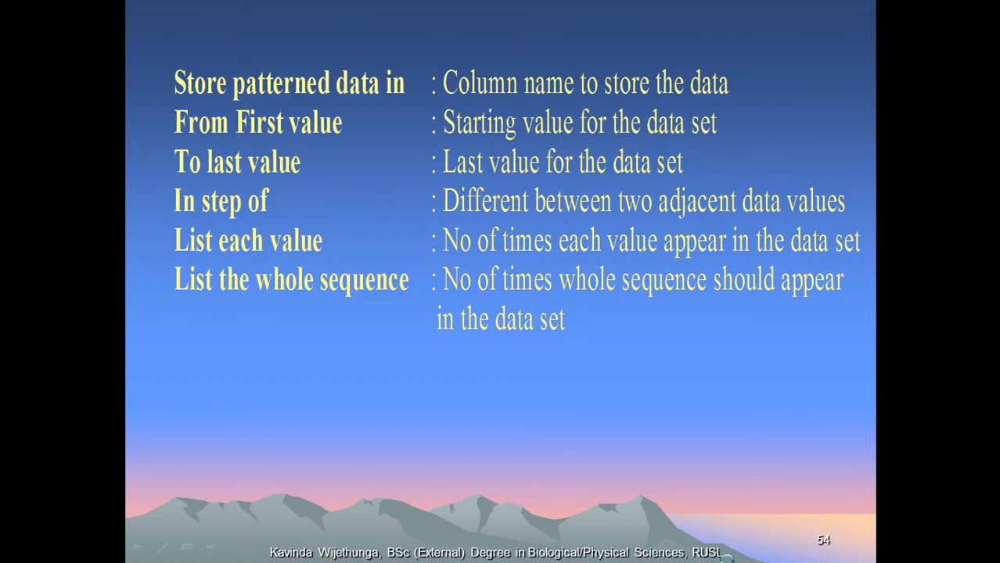
click(727, 556)
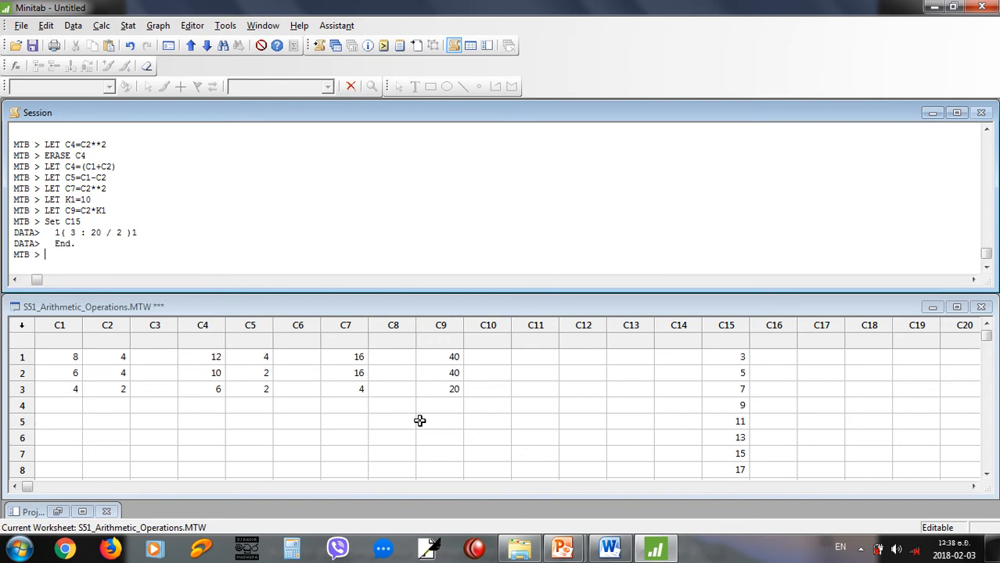
click(103, 25)
mouse_move(133, 118)
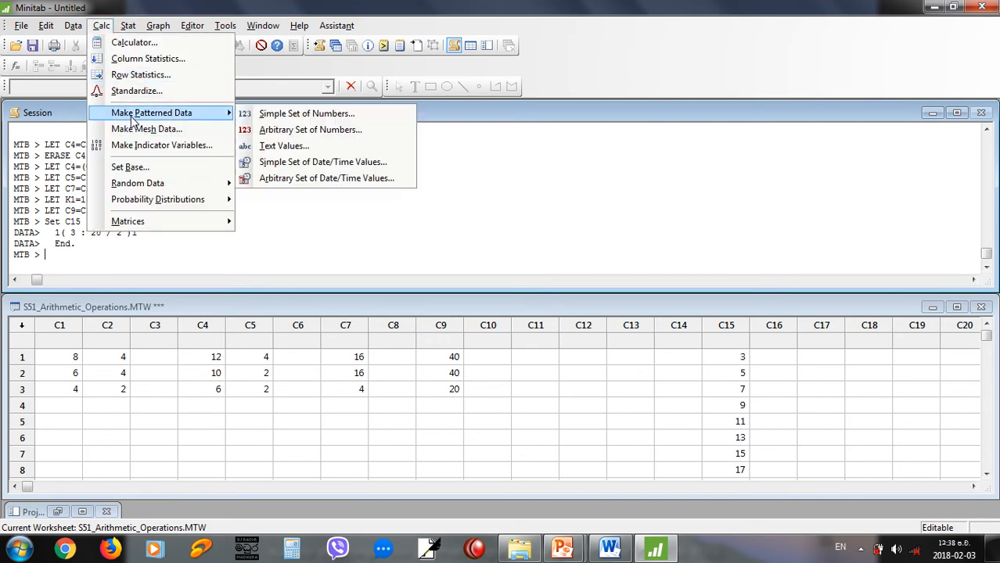
click(306, 129)
text(C14)
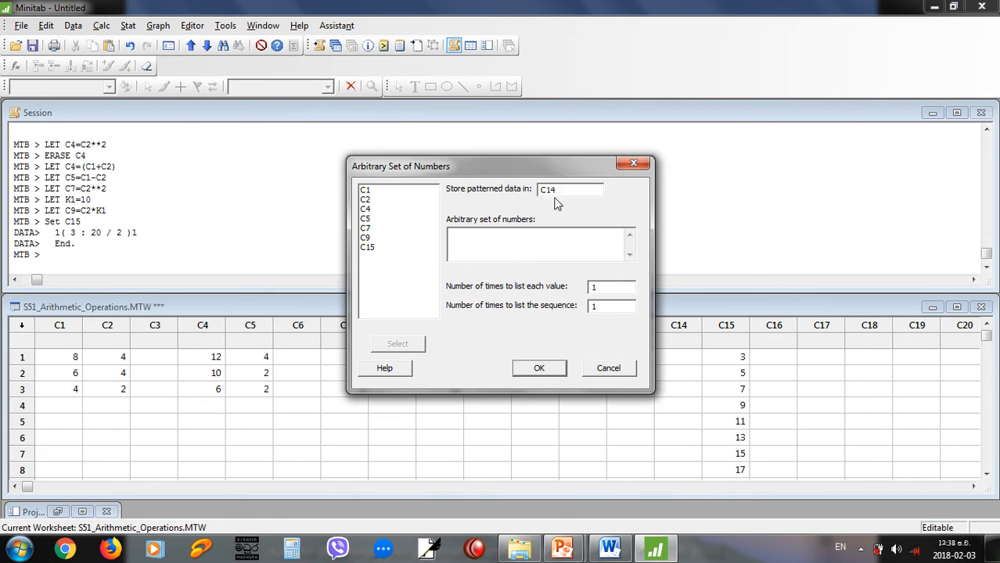
click(523, 236)
text(558 147)
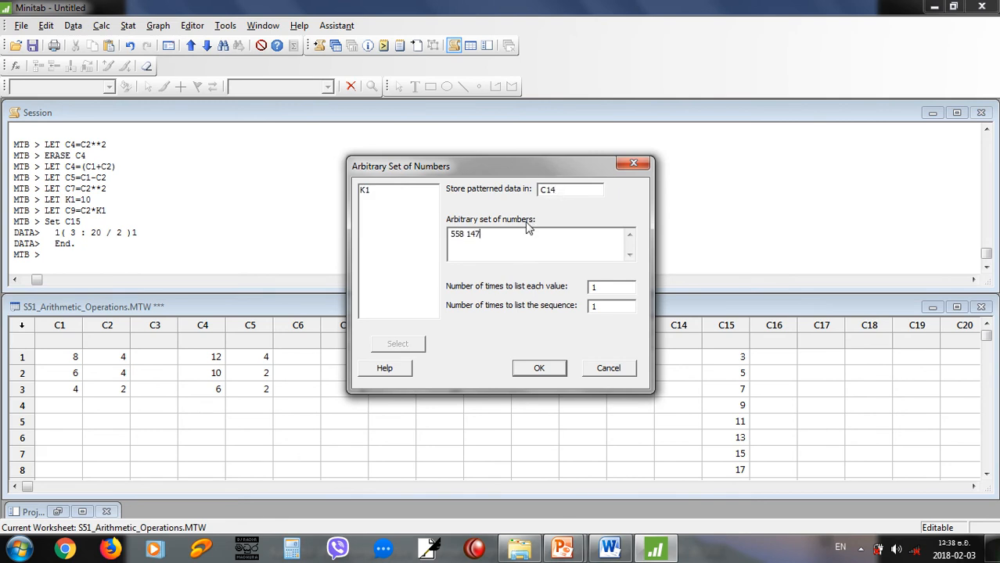
text( 6544 251)
click(527, 370)
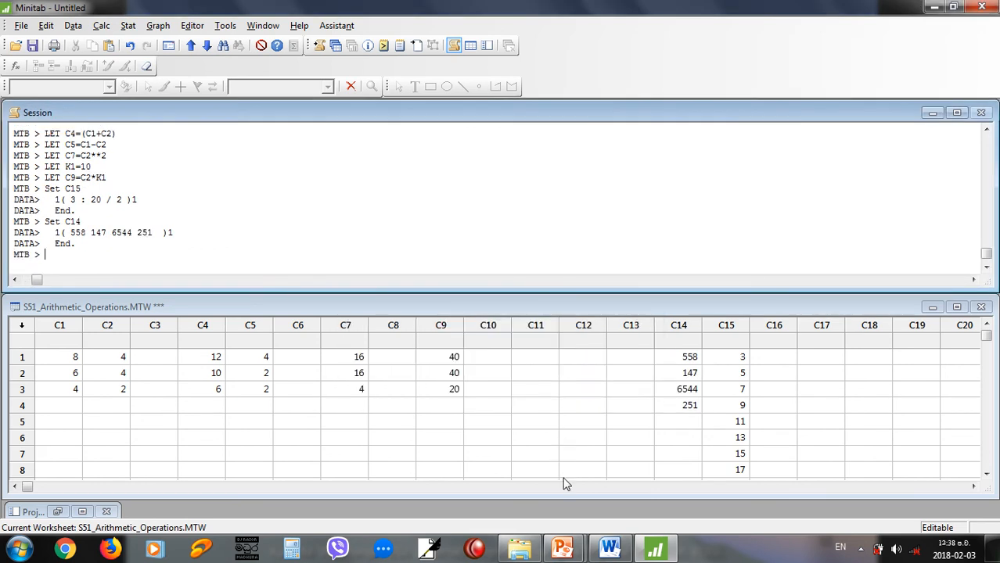
Advance the PowerPoint slides to the Text Values example, and return to Minitab.
key(alt+Tab)
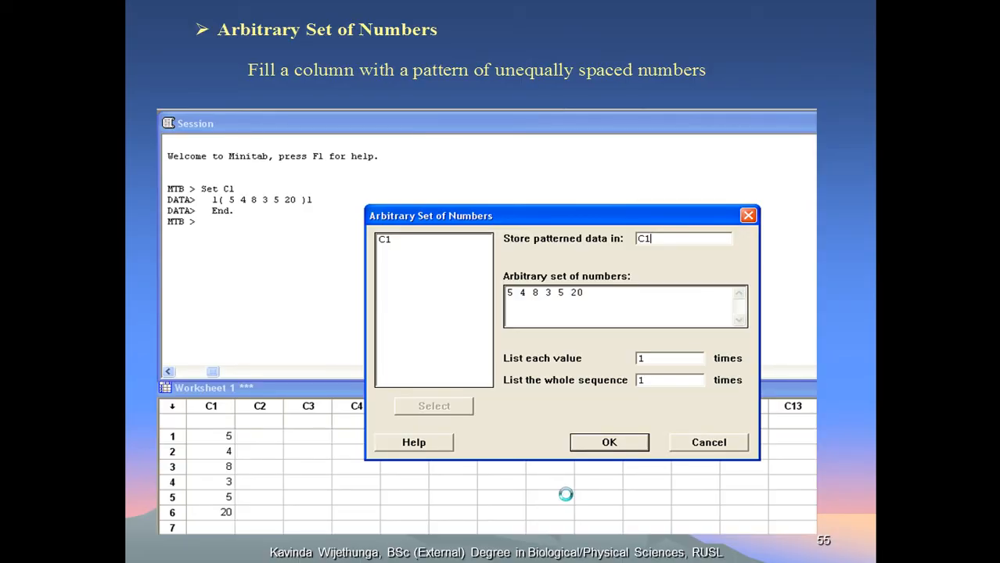
click(566, 494)
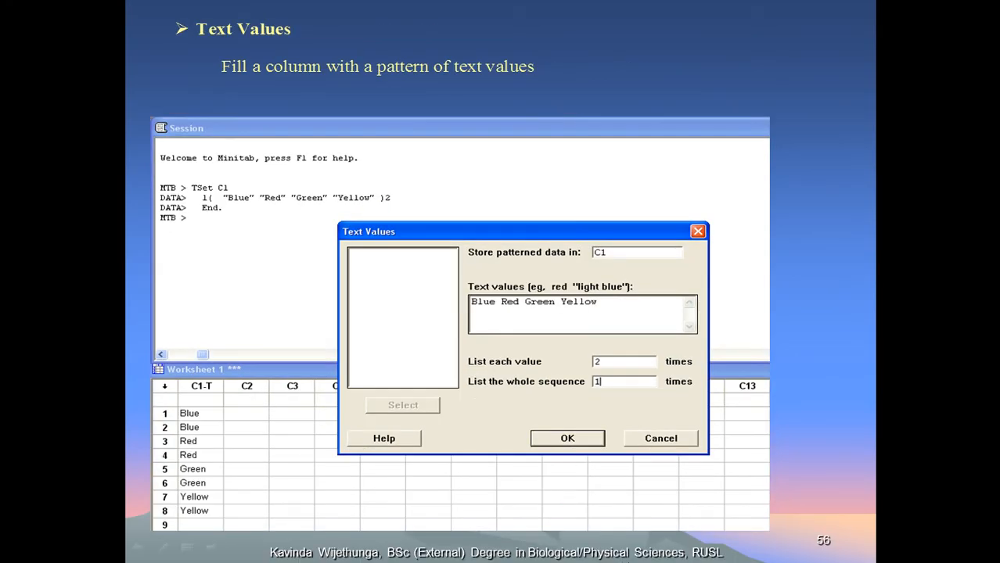
key(alt+Tab)
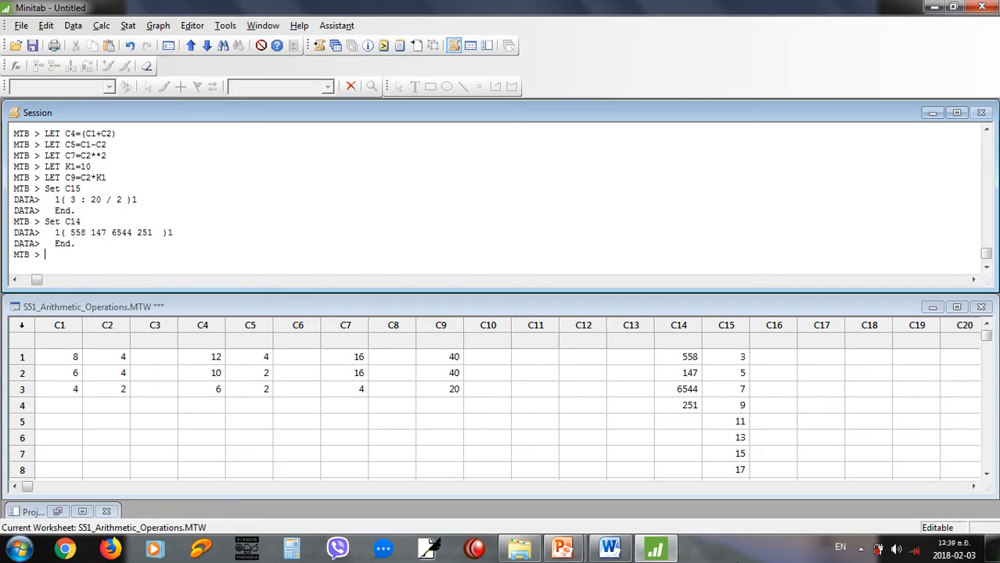
Fill C16 with the patterned text values RED GREEN BLUE, listing each value 2 times and the sequence 2 times.
click(72, 25)
mouse_move(100, 26)
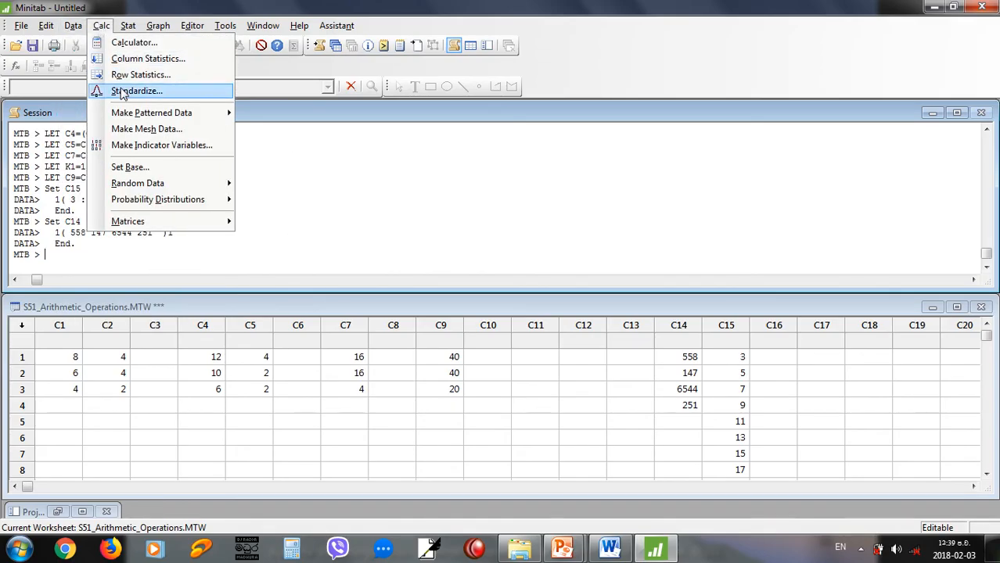
mouse_move(156, 113)
click(276, 144)
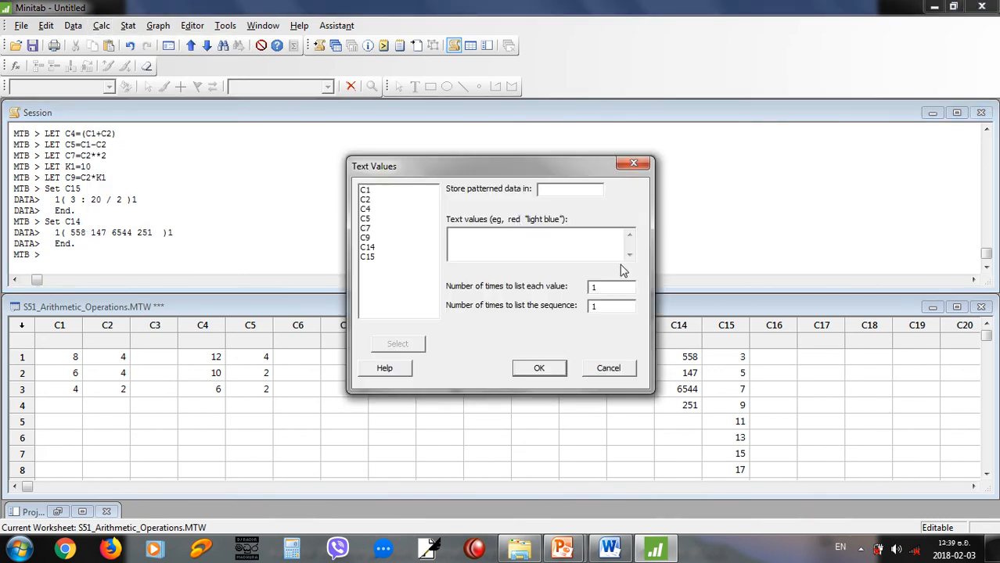
text(C16)
click(557, 246)
text(RE)
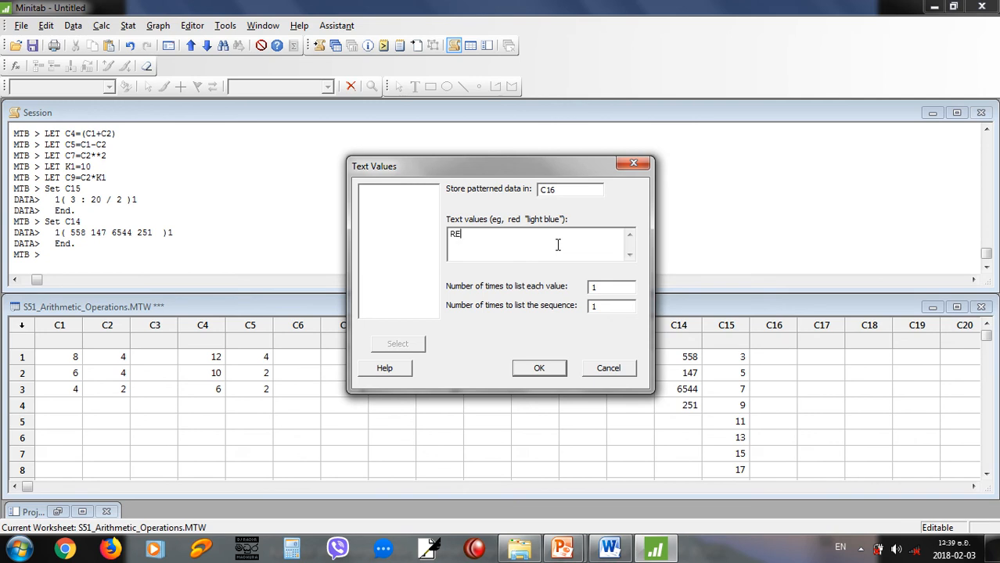
text(D GREEN BLUE)
double_click(604, 288)
text(2)
click(539, 368)
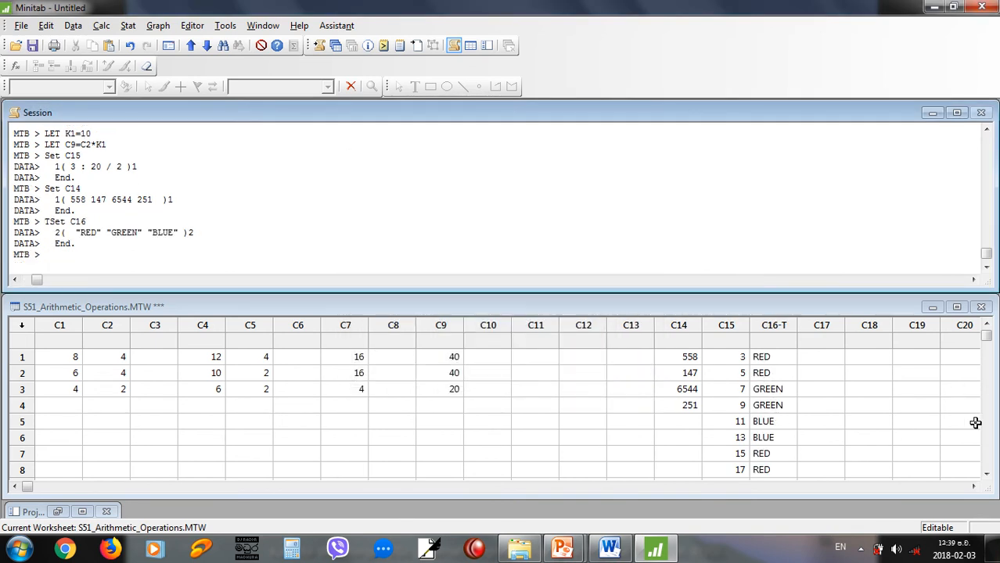
click(985, 474)
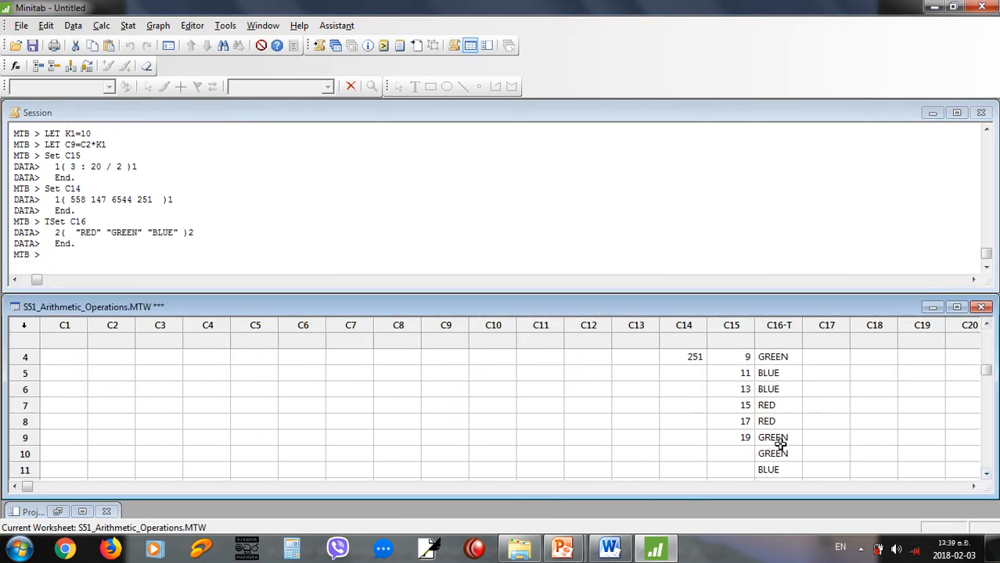
scroll(785, 447, up, 1)
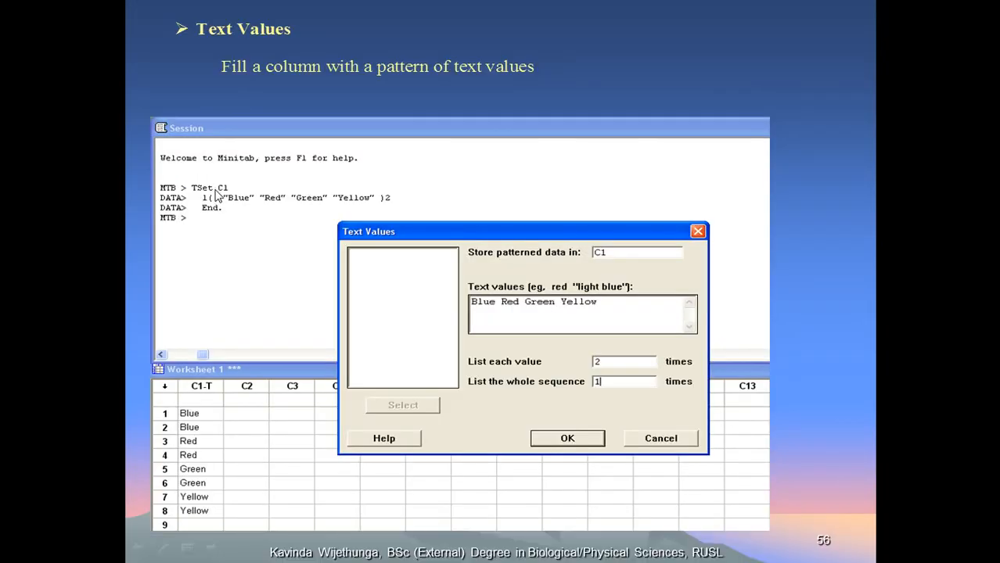
Read the PowerPoint slides on Simple Set of Date/Time Values, and return to Minitab.
click(213, 189)
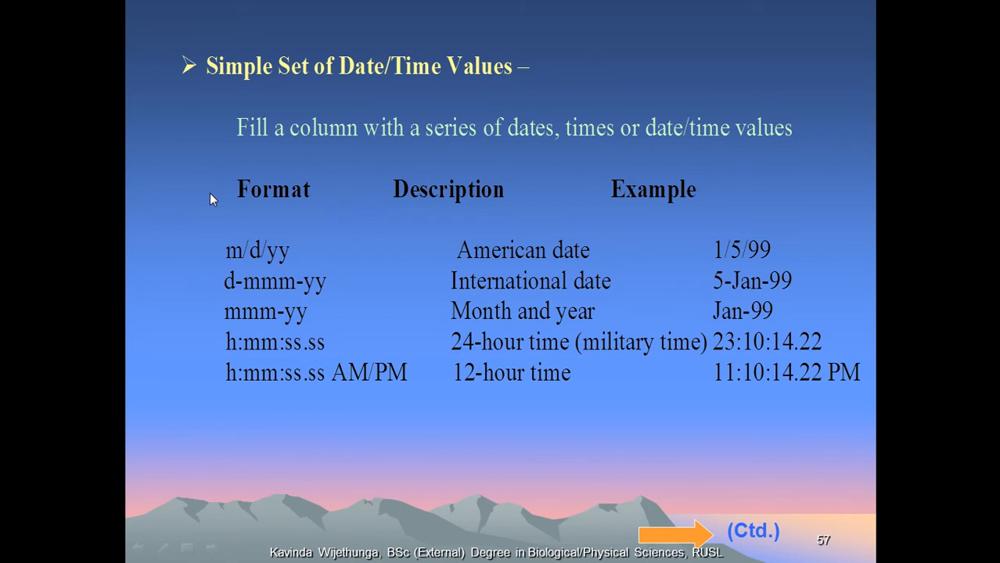
click(207, 189)
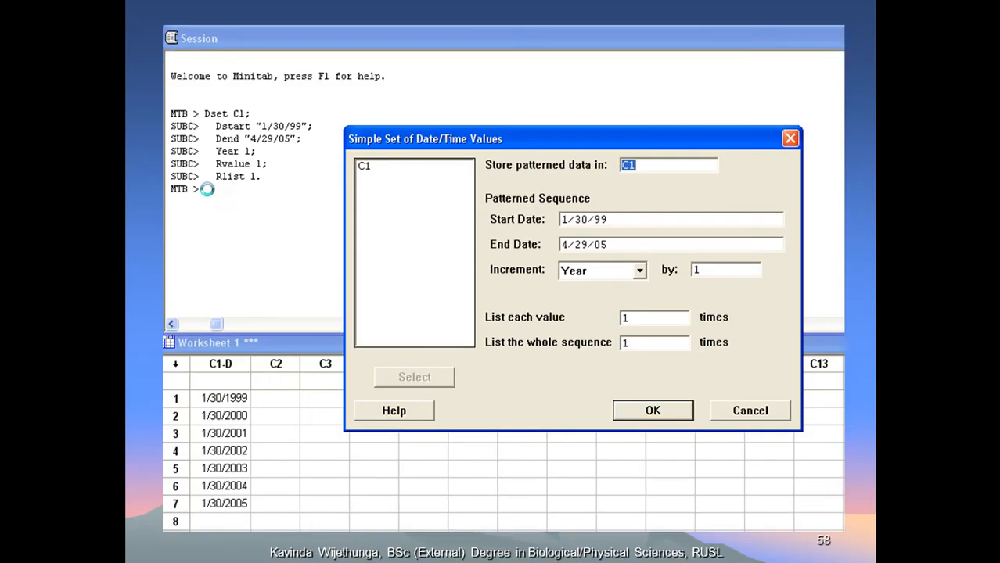
key(alt+Tab)
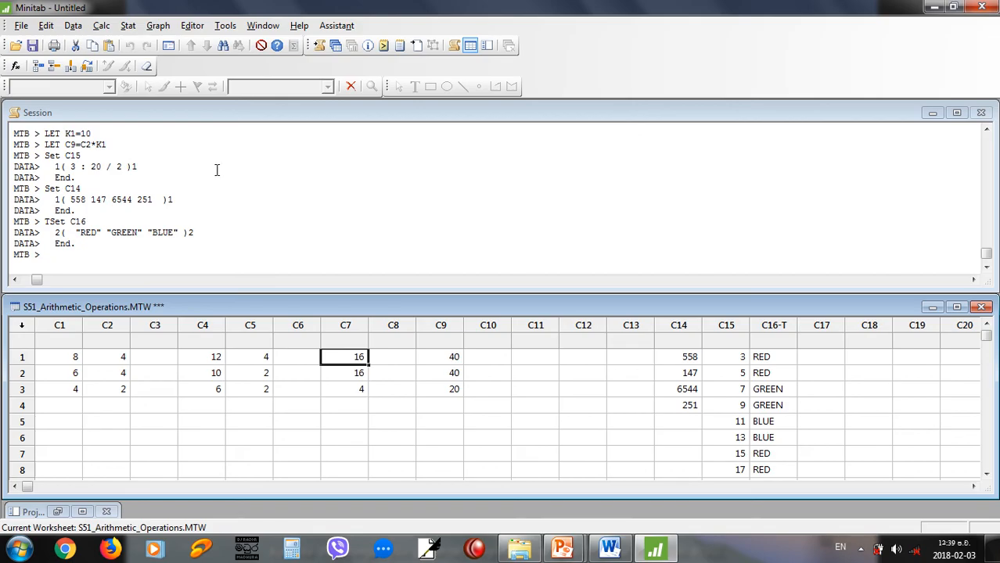
Generate a simple set of date/time values in C18 from 2018.02.01 to 2018.02. in steps of 1 day.
click(92, 25)
mouse_move(164, 118)
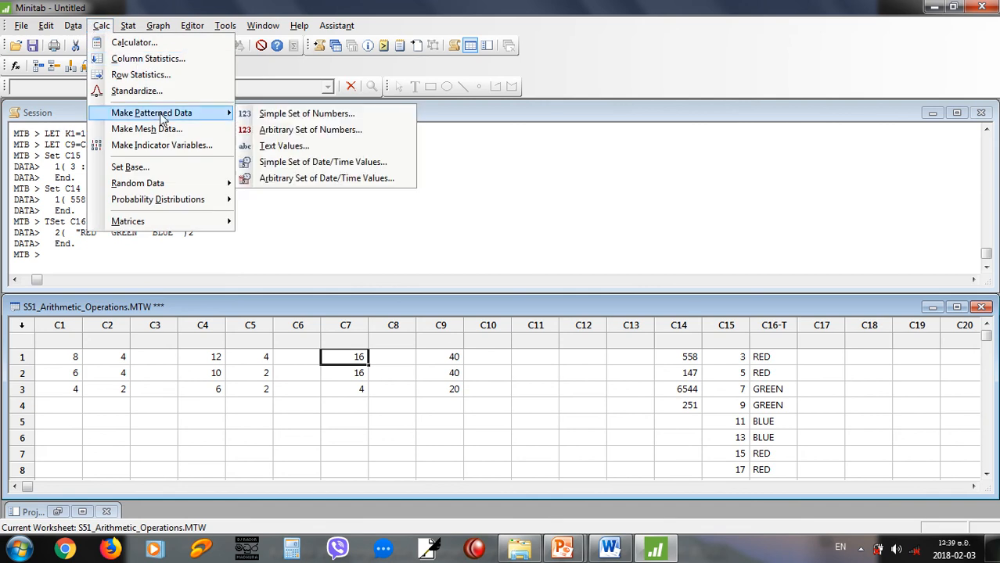
click(303, 162)
text(C18)
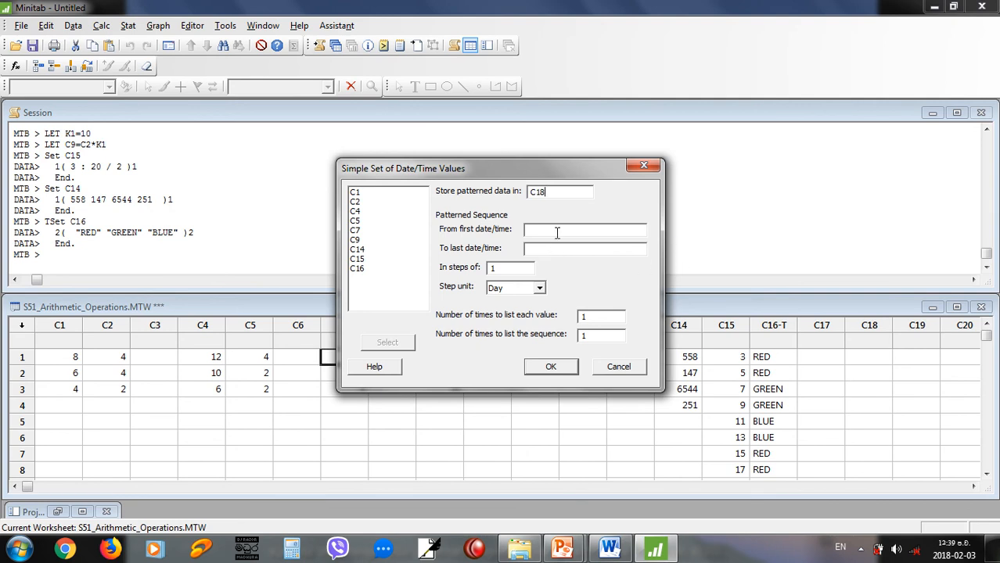
click(557, 231)
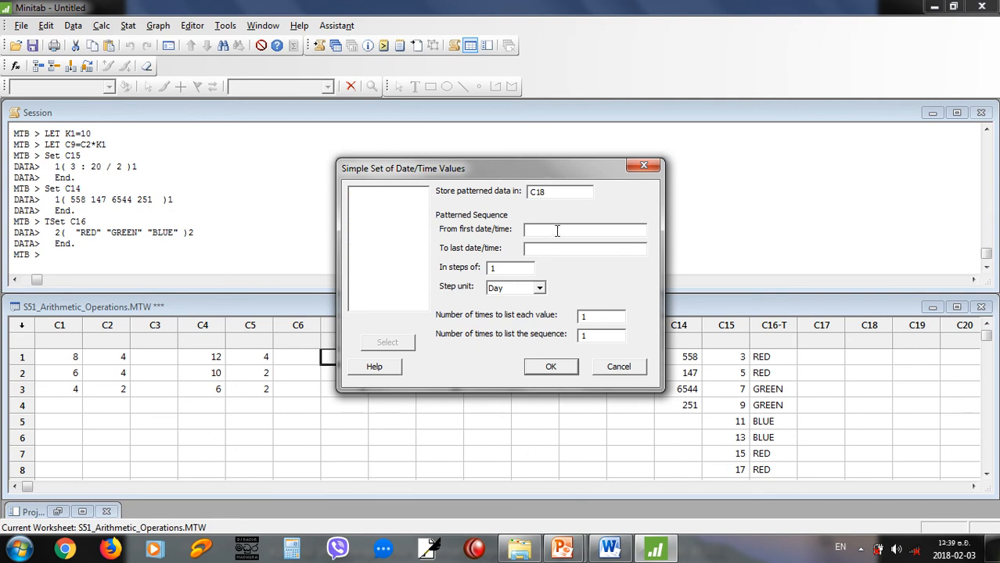
text(03)
text(20)
text(18.02)
text(.01)
click(557, 248)
text(2018.02.)
key(Return)
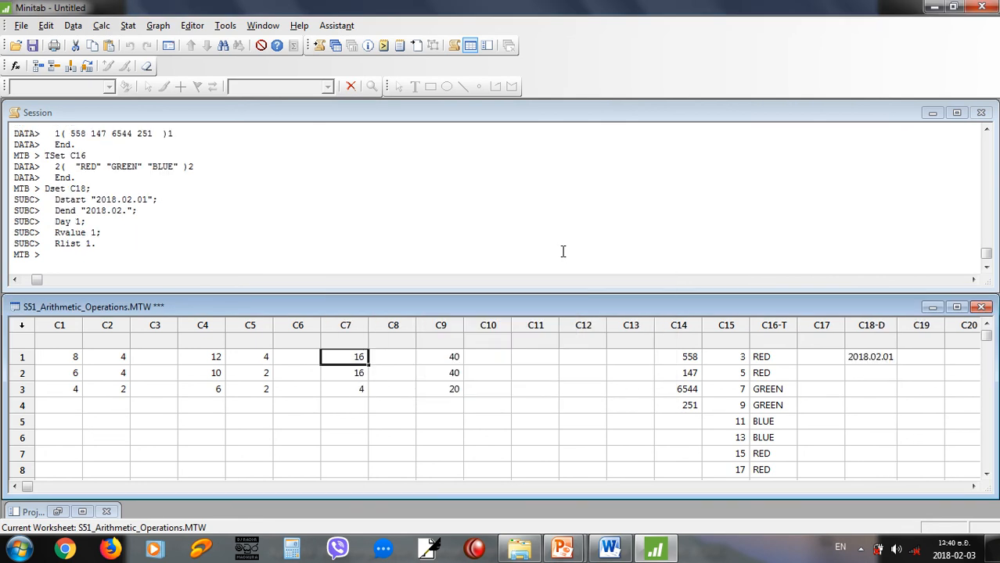
Regenerate the C18 date series with 2018.02.10 as the last date, and look over the filled column.
click(100, 26)
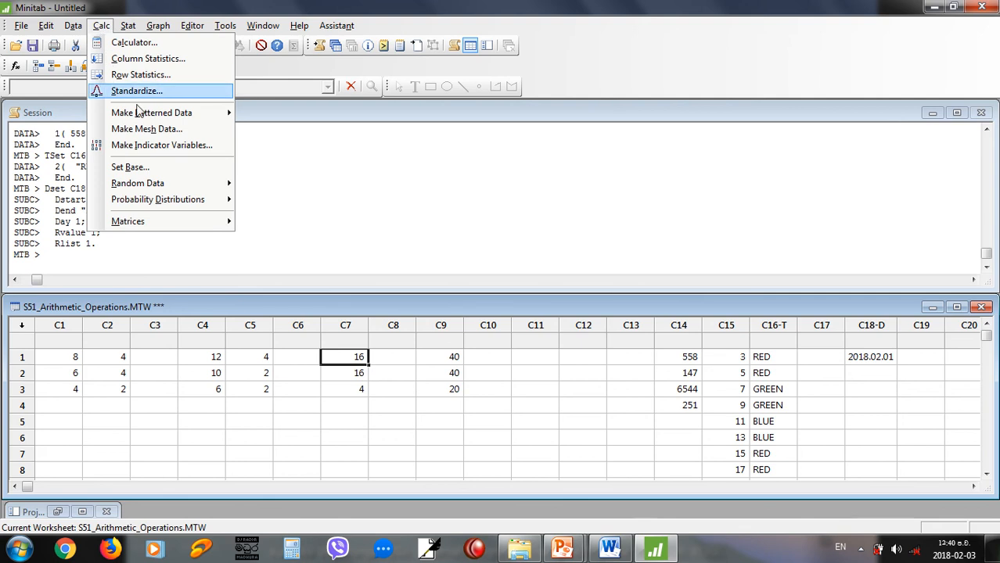
mouse_move(139, 112)
click(292, 162)
click(570, 249)
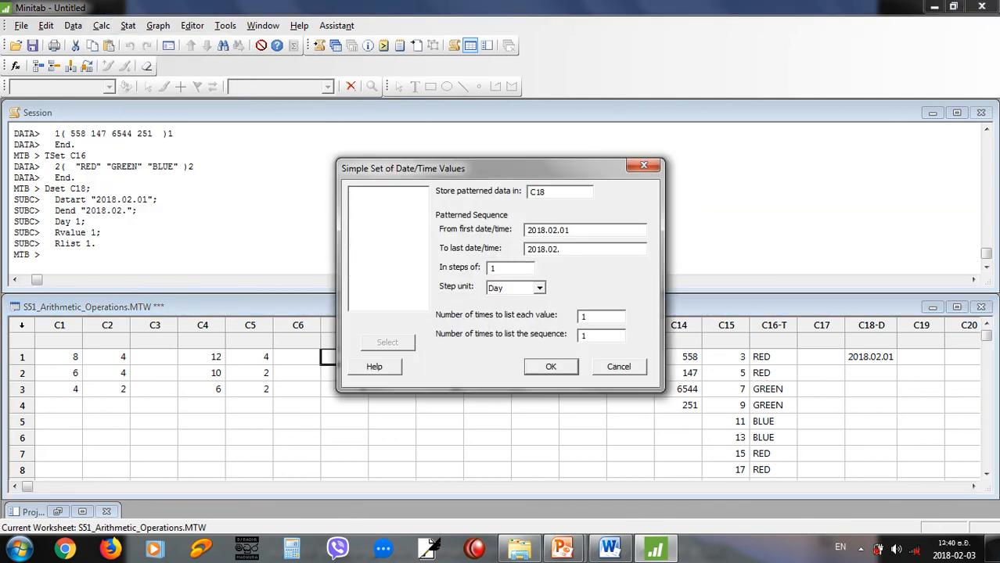
text(10)
click(569, 367)
scroll(885, 378, down, 1)
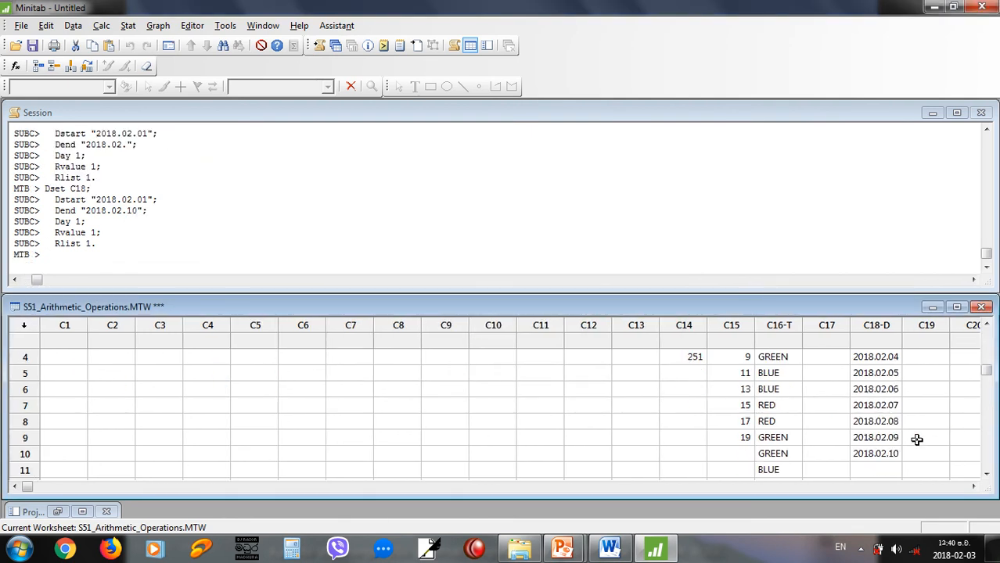
scroll(886, 455, up, 1)
drag(886, 356, 881, 454)
click(878, 358)
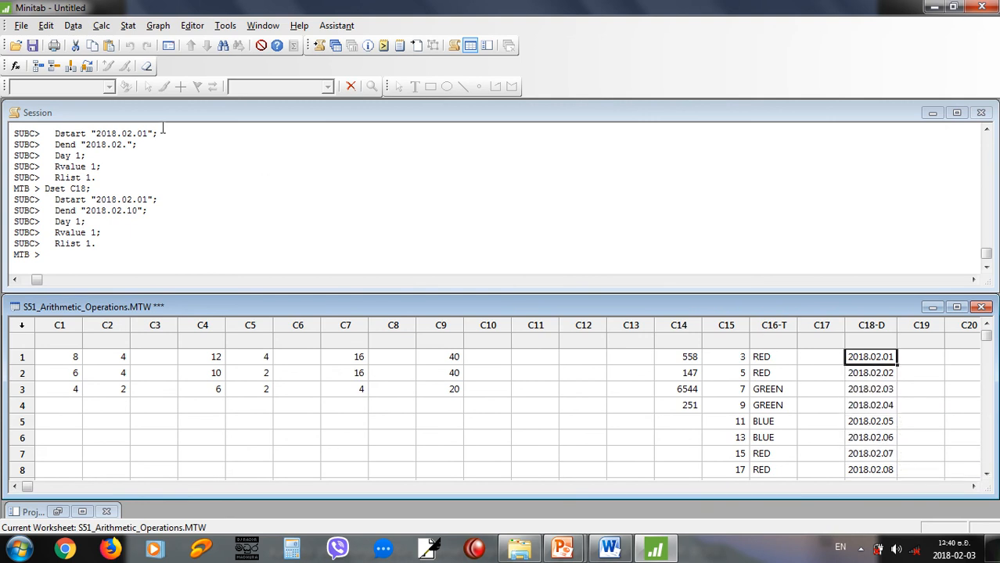
Read the PowerPoint slides on Arbitrary Set of Date/Time Values and Sort, and switch to the S60_Sorting worksheet in Minitab.
key(alt+Tab)
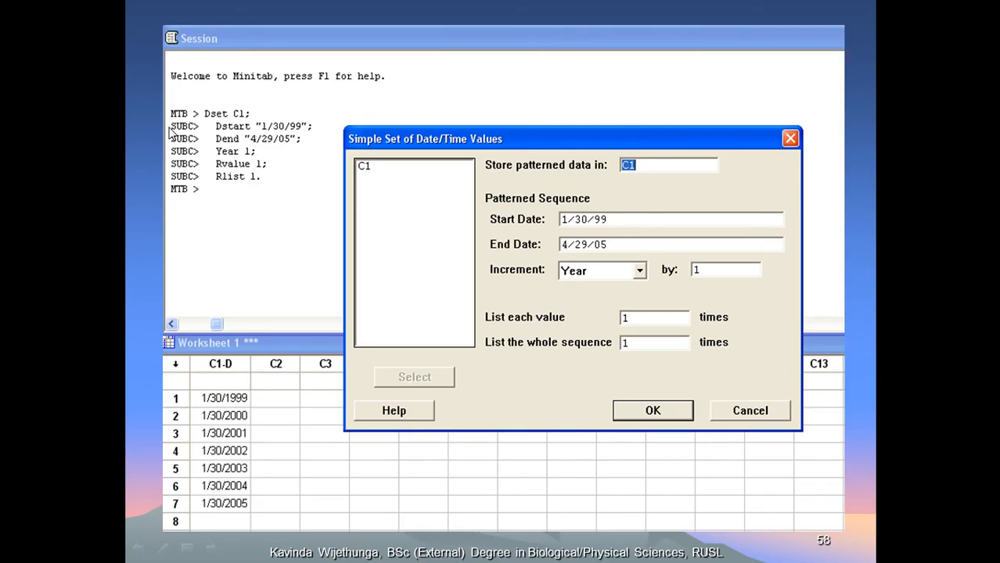
key(Right)
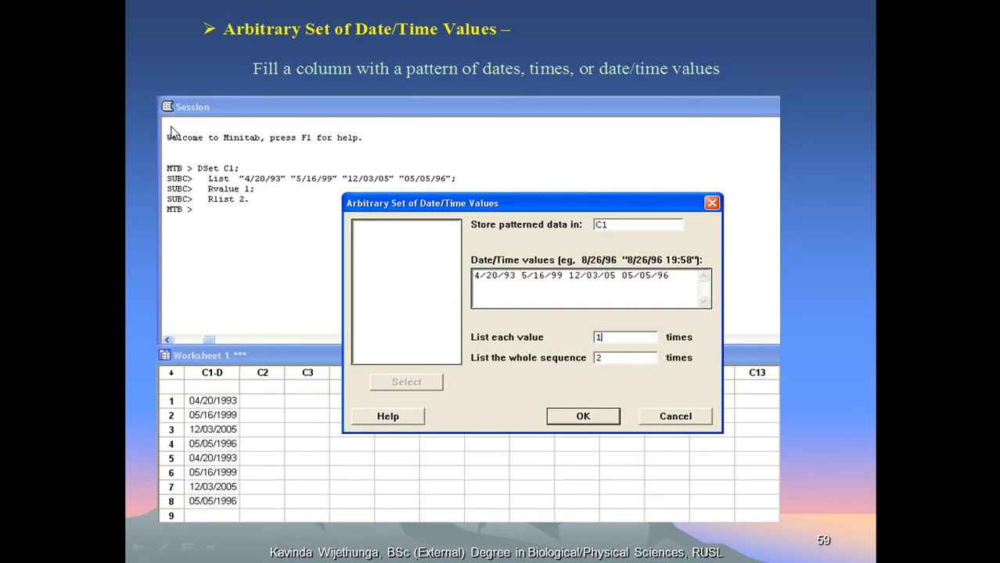
key(Right)
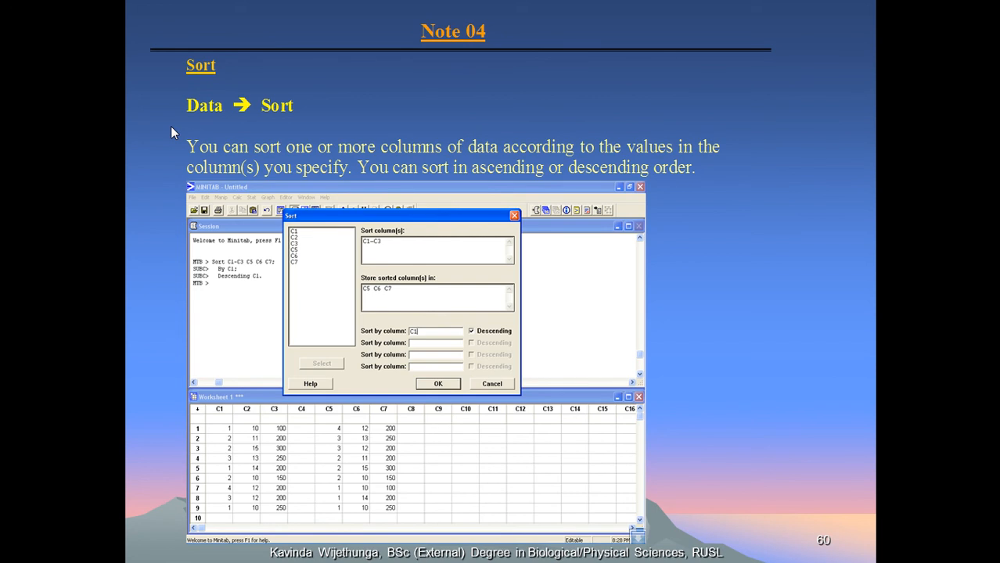
key(alt+Tab)
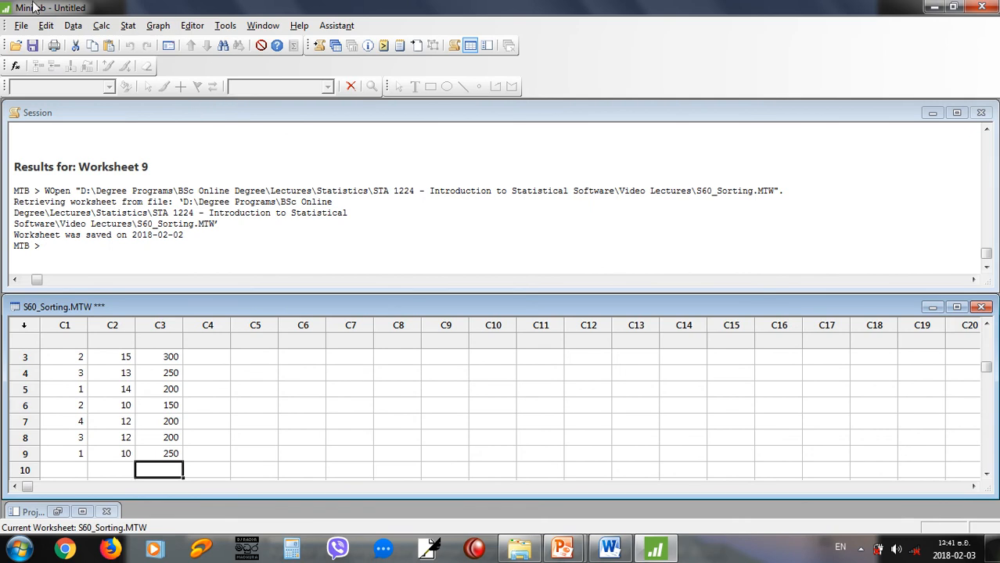
Set up a sort of columns C1, C2 and C3 by column C1.
click(73, 26)
click(108, 166)
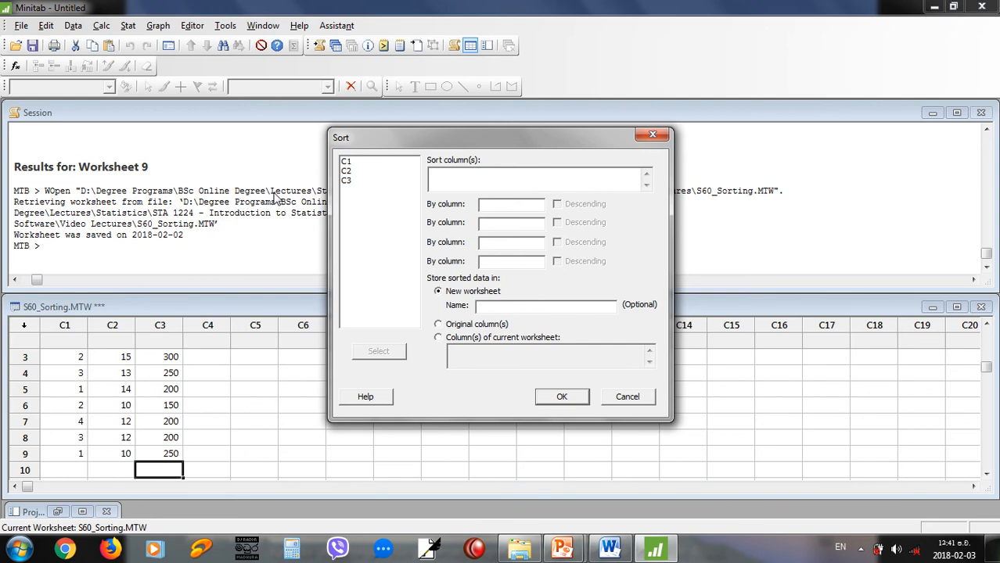
double_click(349, 162)
double_click(351, 171)
double_click(350, 181)
click(517, 206)
click(455, 176)
text(c1)
key(BackSpace)
key(BackSpace)
click(501, 204)
text(C1)
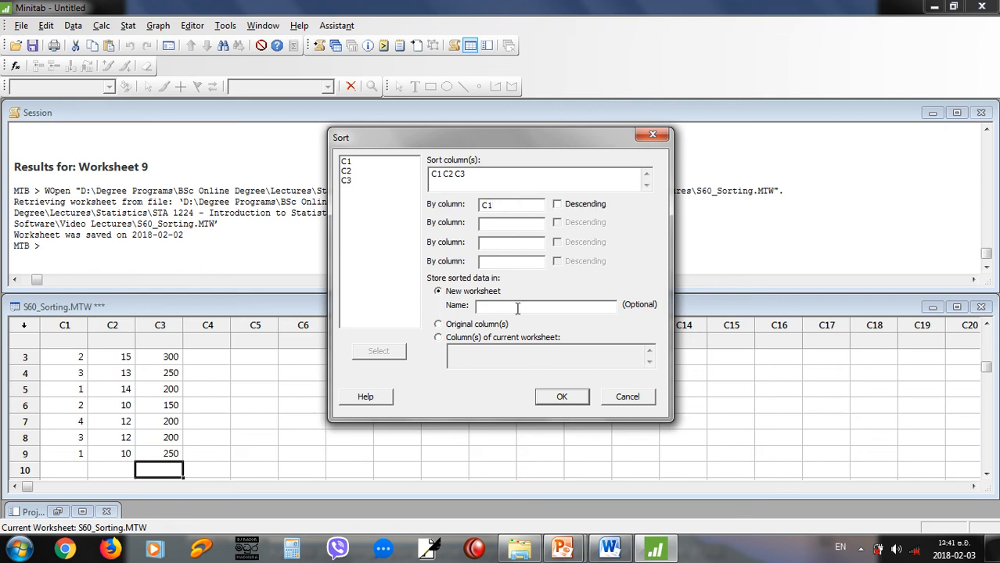
Store the sorted data in columns C5 C6 C7 of the current worksheet, run the sort and compare it with the original columns.
click(465, 323)
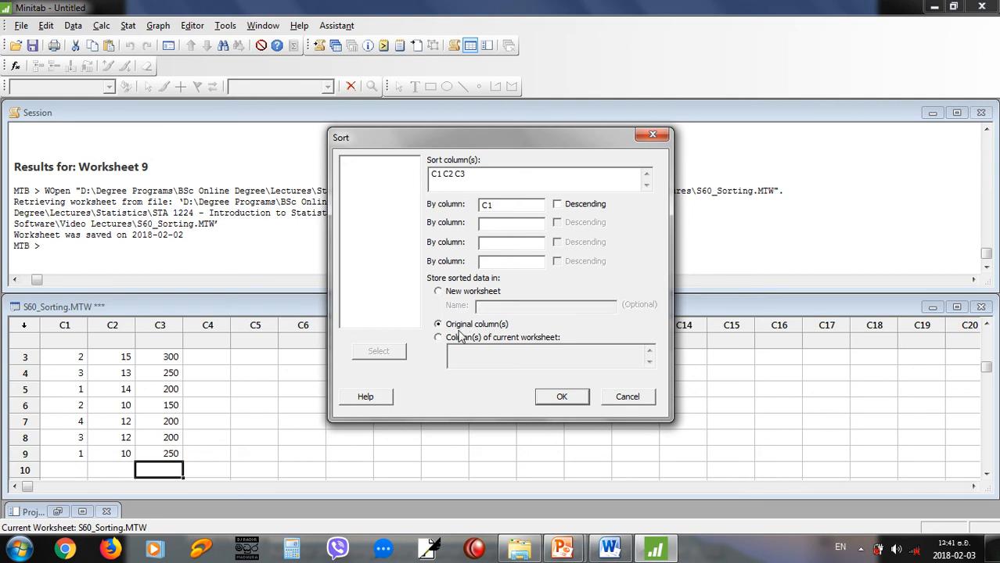
click(456, 340)
click(475, 356)
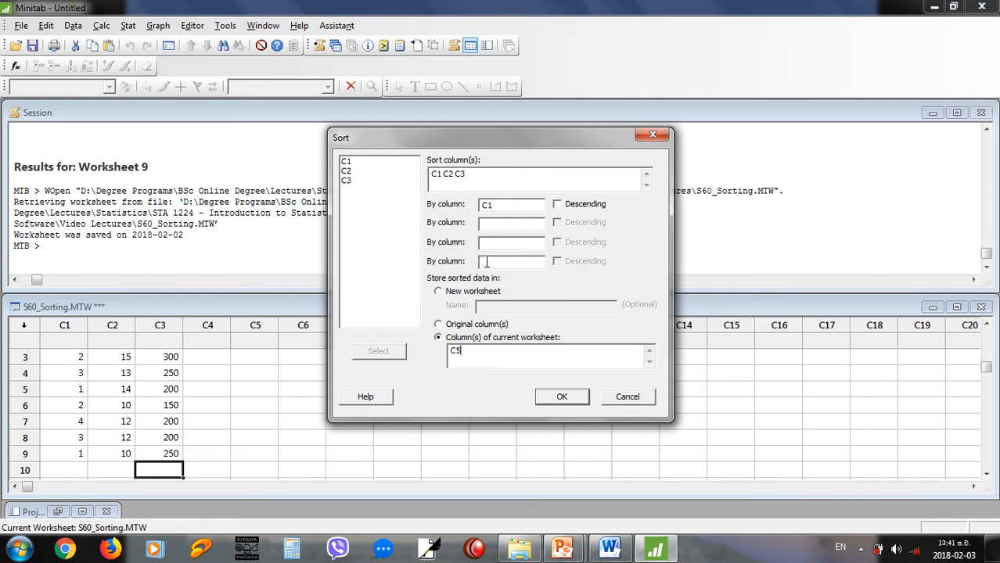
text(C6 C7)
drag(370, 134, 641, 139)
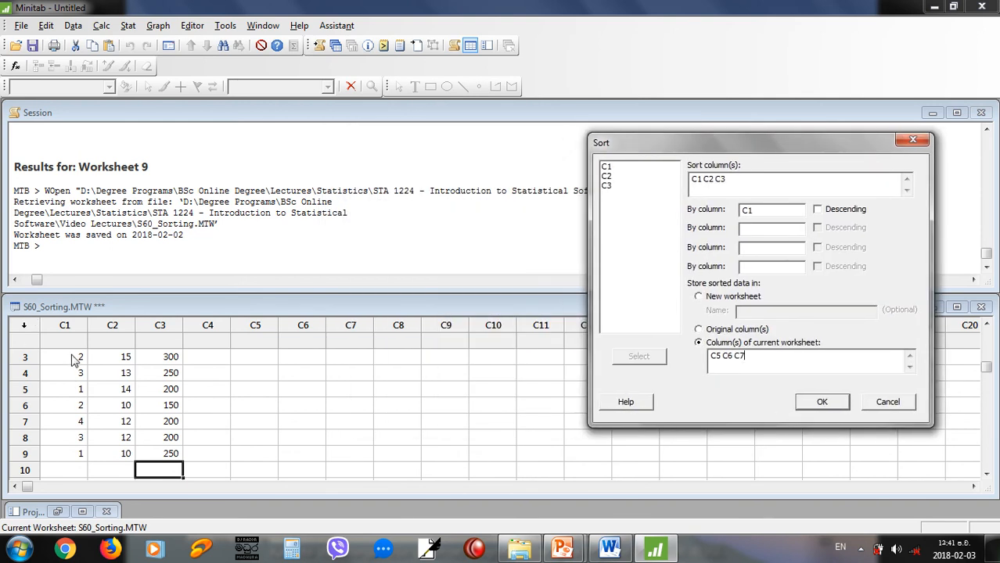
click(822, 402)
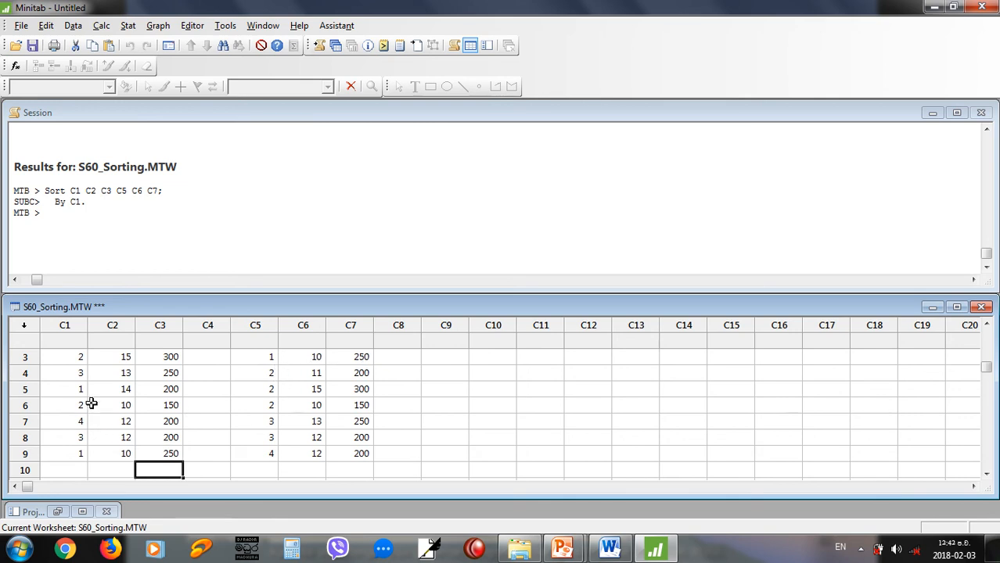
scroll(188, 389, up, 1)
scroll(188, 389, down, 1)
scroll(188, 388, up, 1)
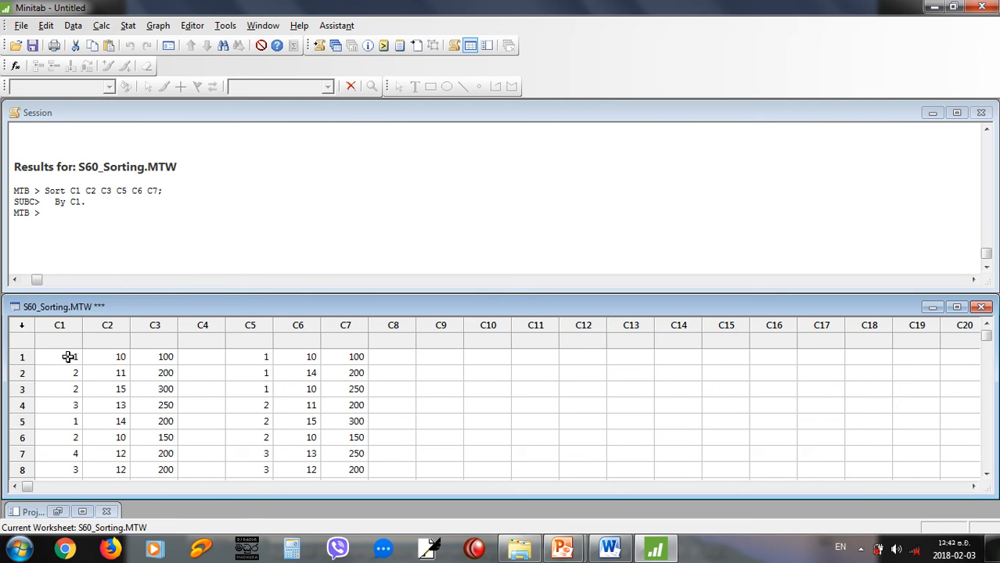
Read the PowerPoint slides on sorting by more than one variable and on Rank.
key(alt+Tab)
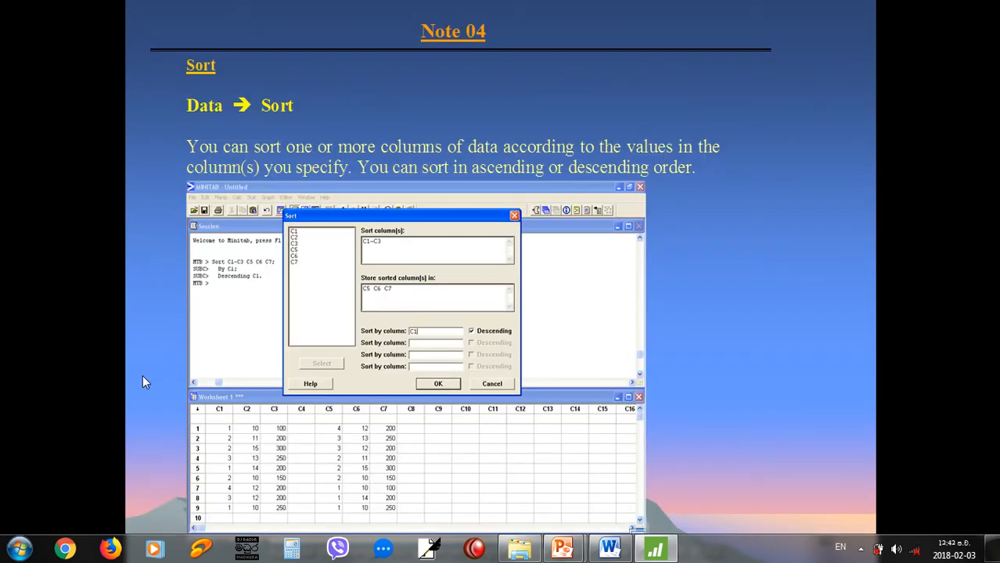
key(Right)
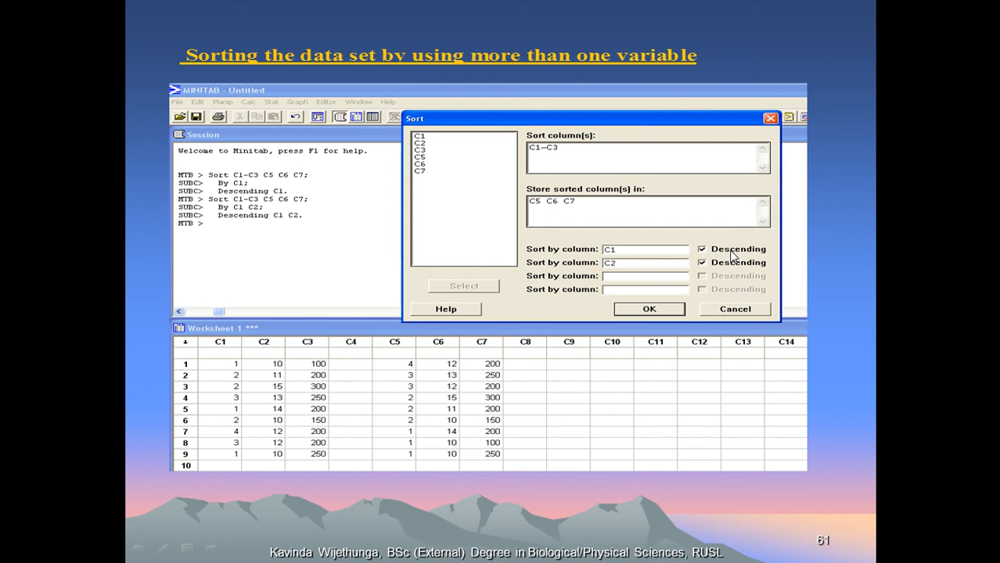
key(Right)
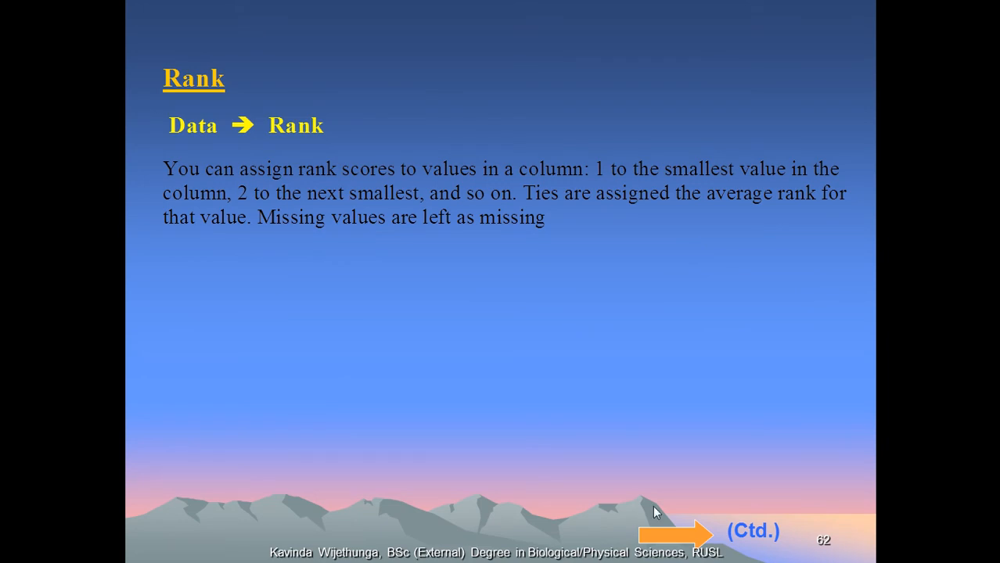
key(Right)
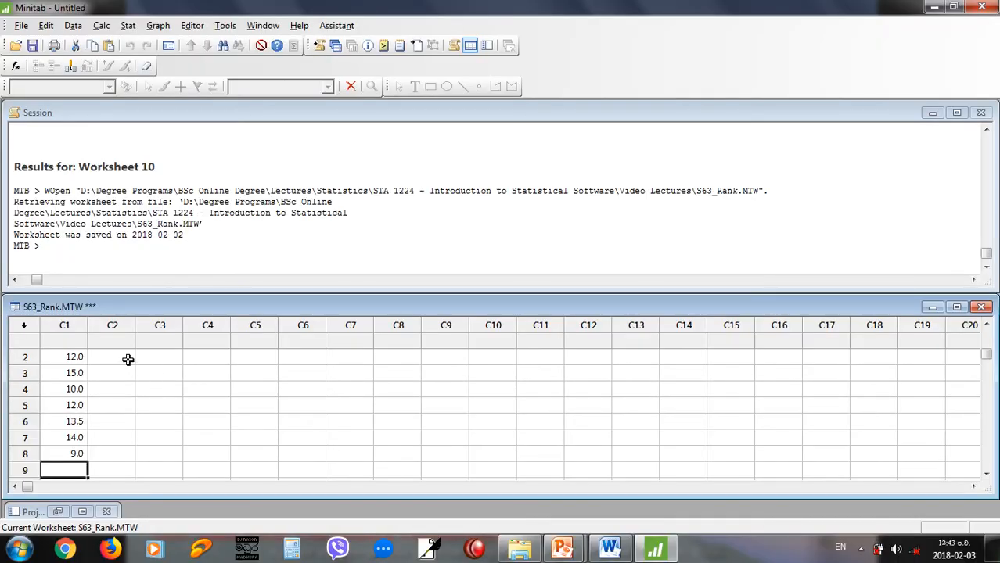
Rank the values of C1 and store the ranks in C2 with the session command RANK C1 C2.
click(129, 357)
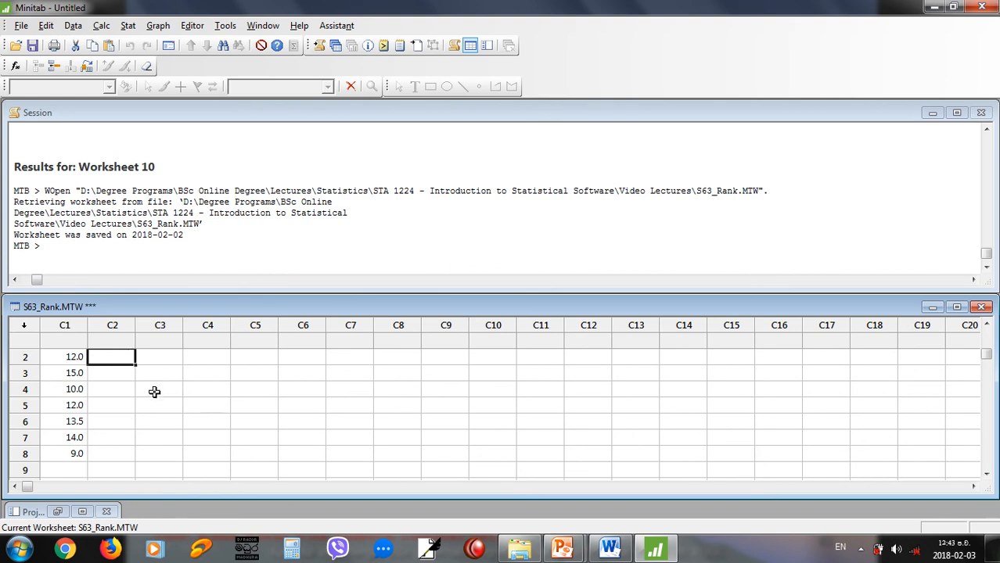
key(alt)
click(83, 249)
text(RANK C1 C2)
key(Return)
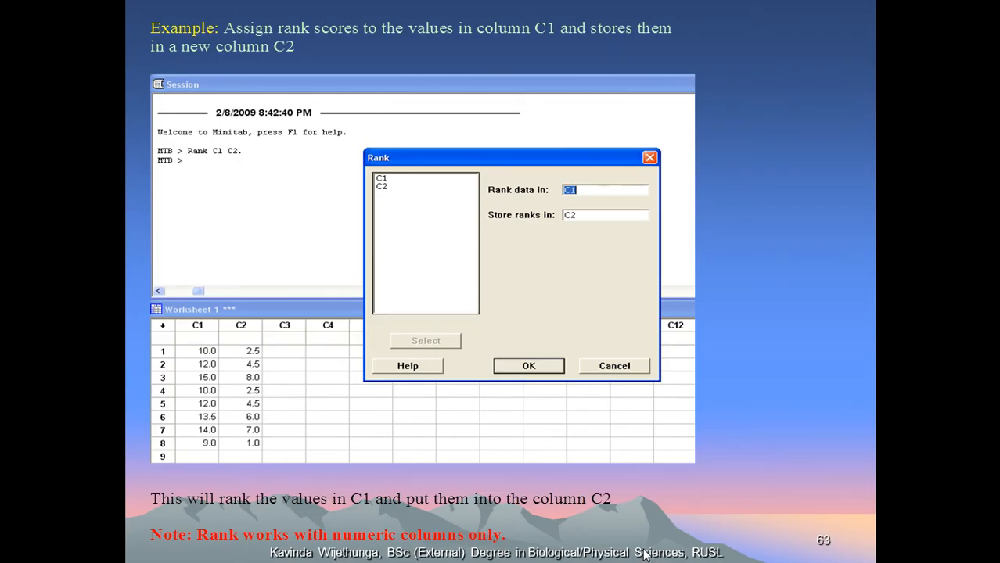
Read the PowerPoint slides on Rank, Column/Row Statistics and Column Statistics, and switch to the S65_67_Row_Column_Statistics worksheet in Minitab.
click(645, 555)
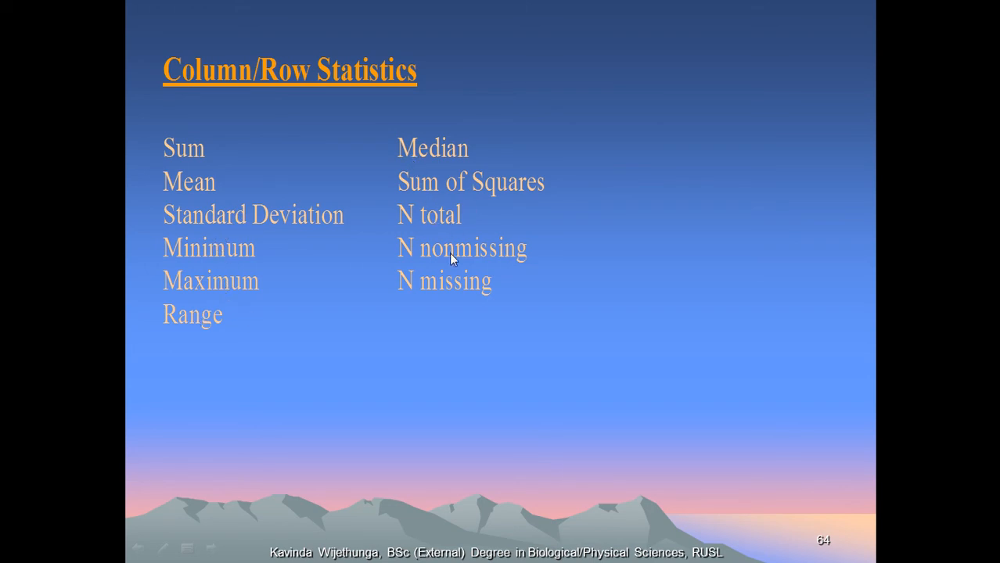
click(453, 279)
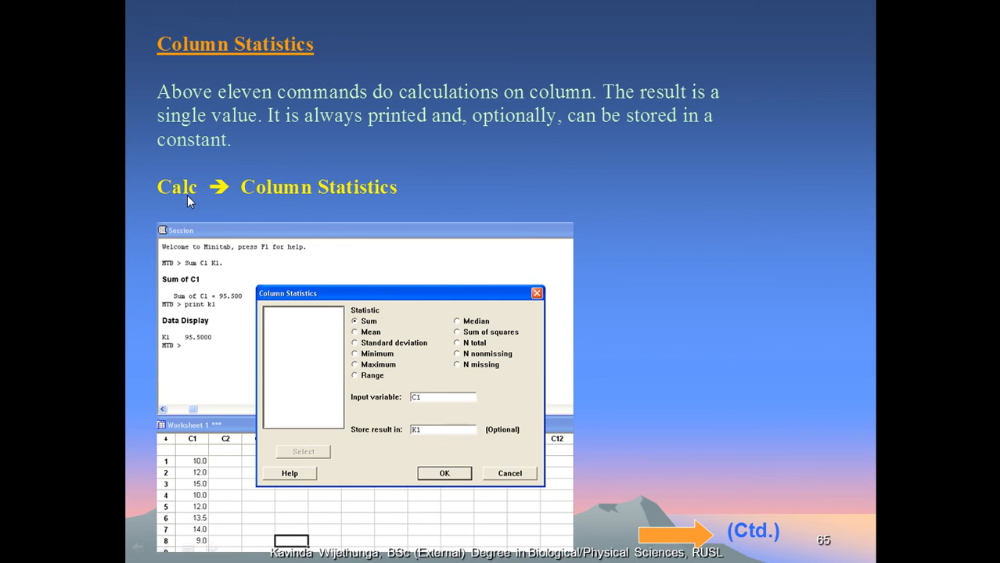
key(alt+Tab)
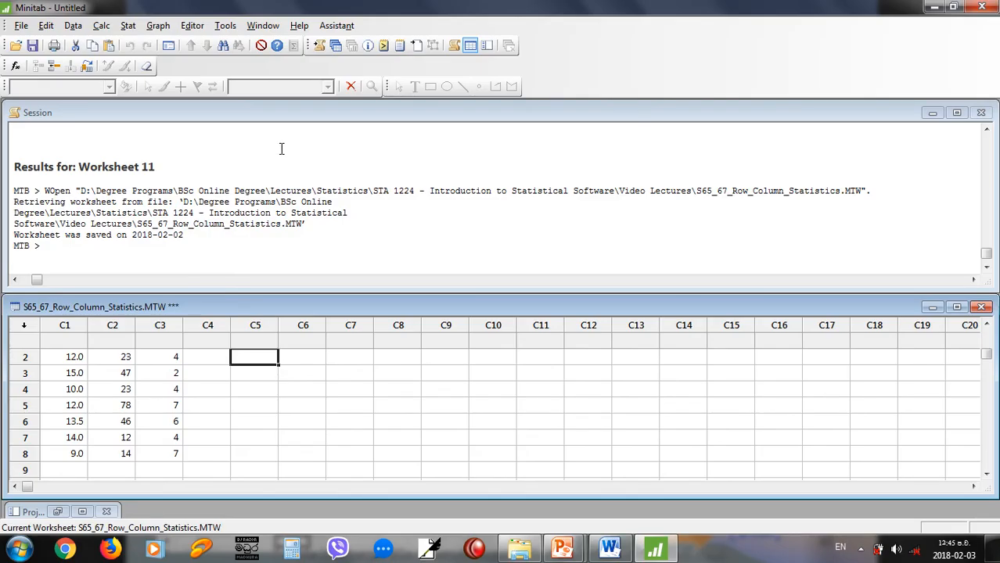
Count the total number of observations in column C1 with the session command COUNT C1.
click(154, 251)
text(COUNT )
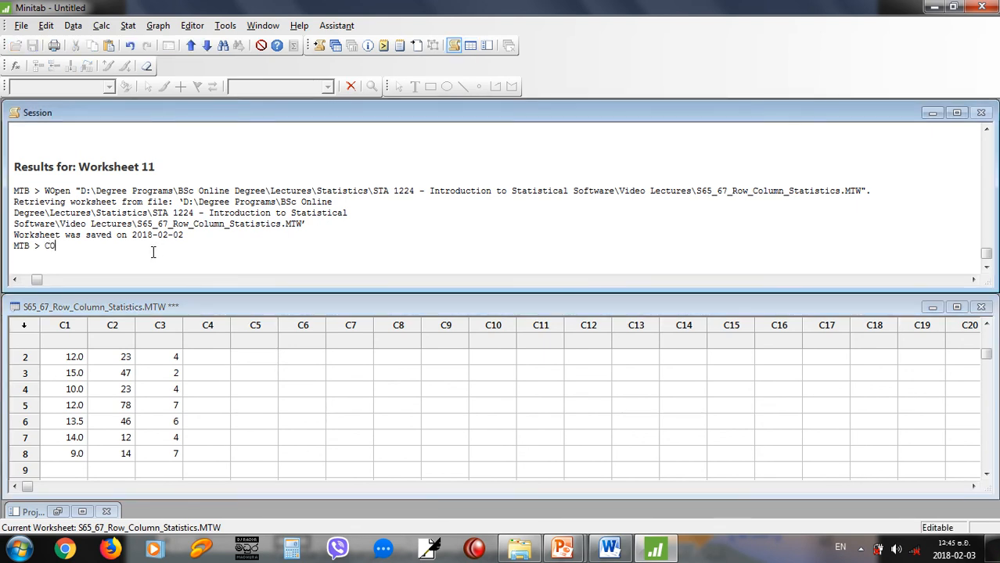
text(C1)
key(Return)
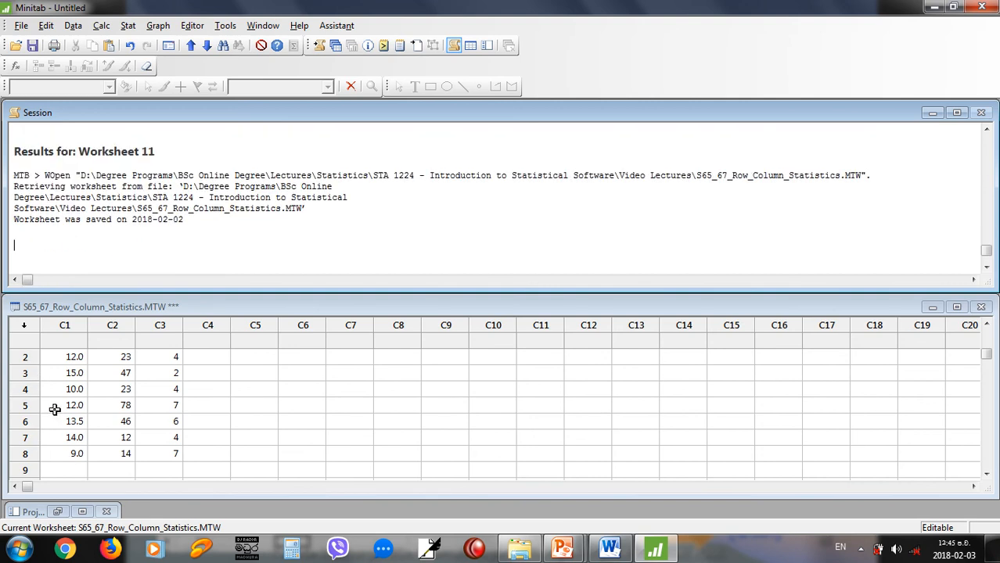
click(71, 389)
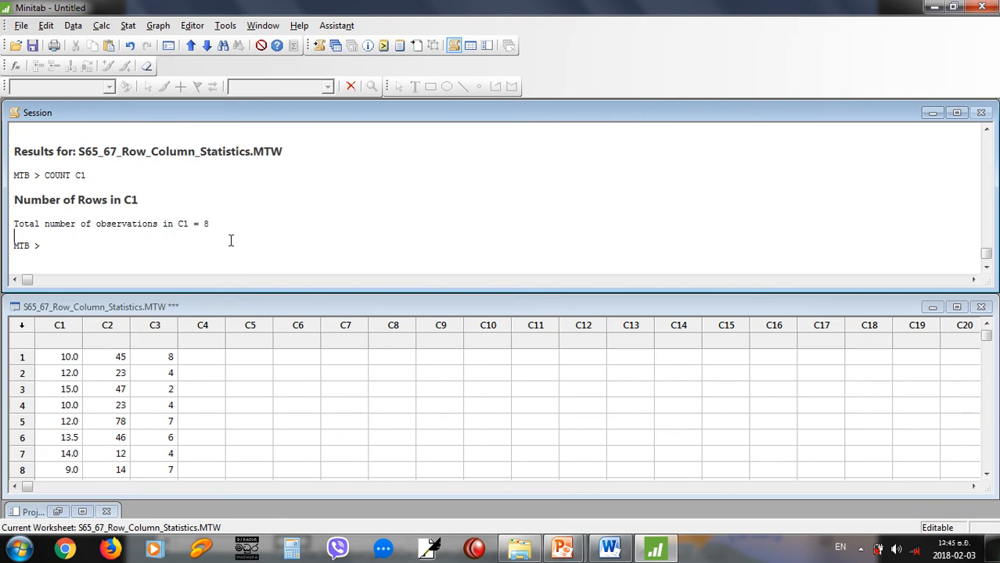
Count the nonmissing values of C1 with N C1 and its missing values with NMISS C1.
click(108, 234)
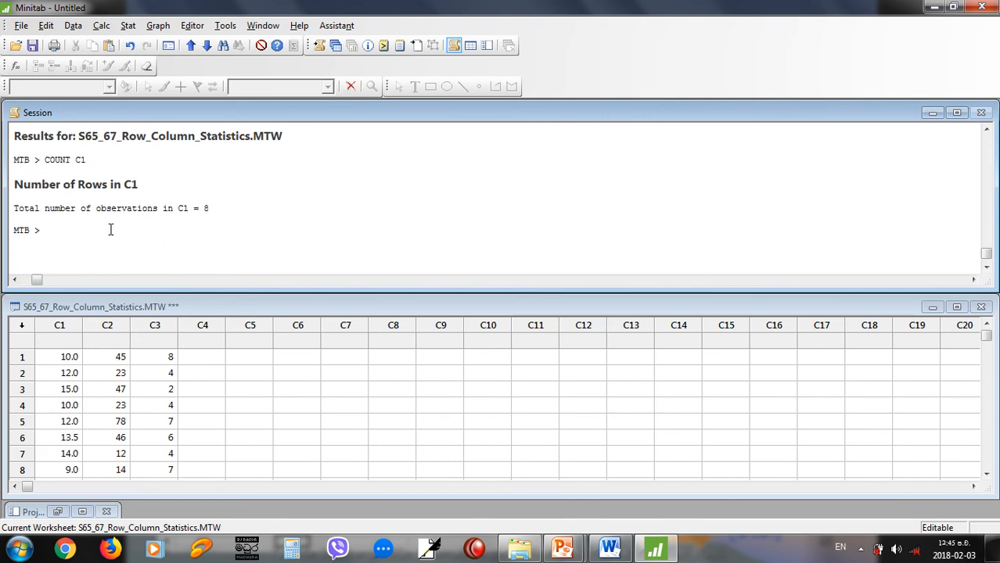
text(N C1)
key(Return)
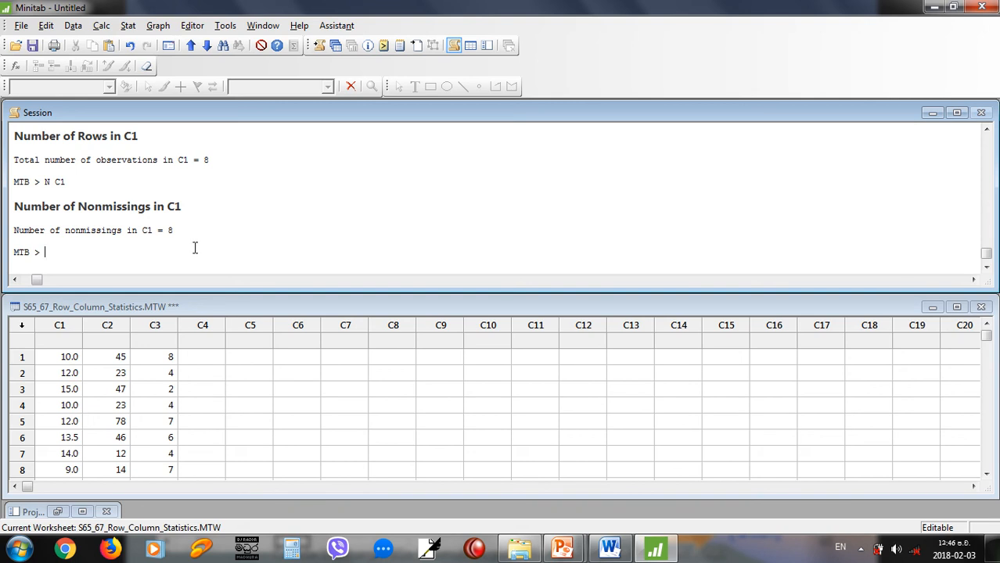
text(NMISS)
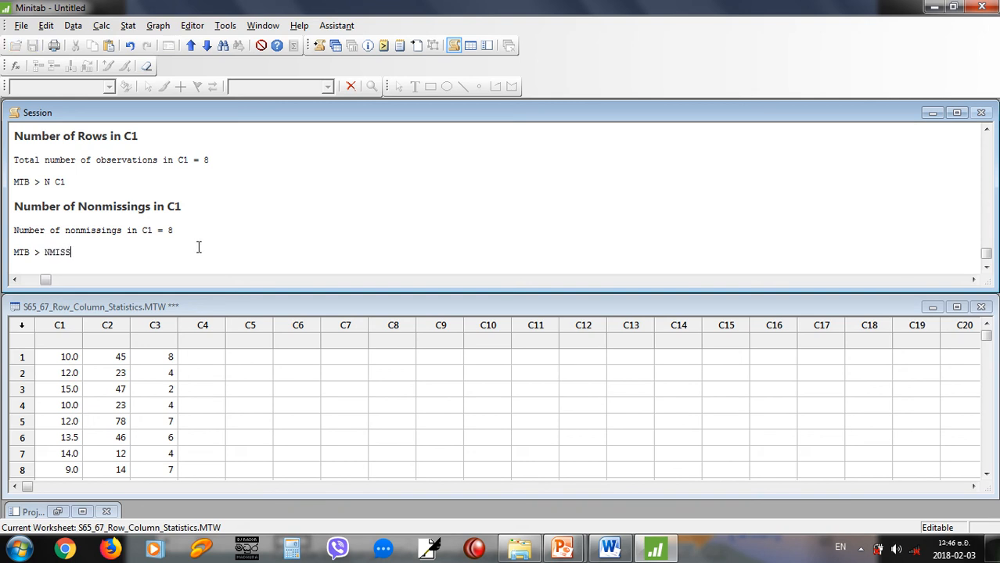
text( N1)
key(Return)
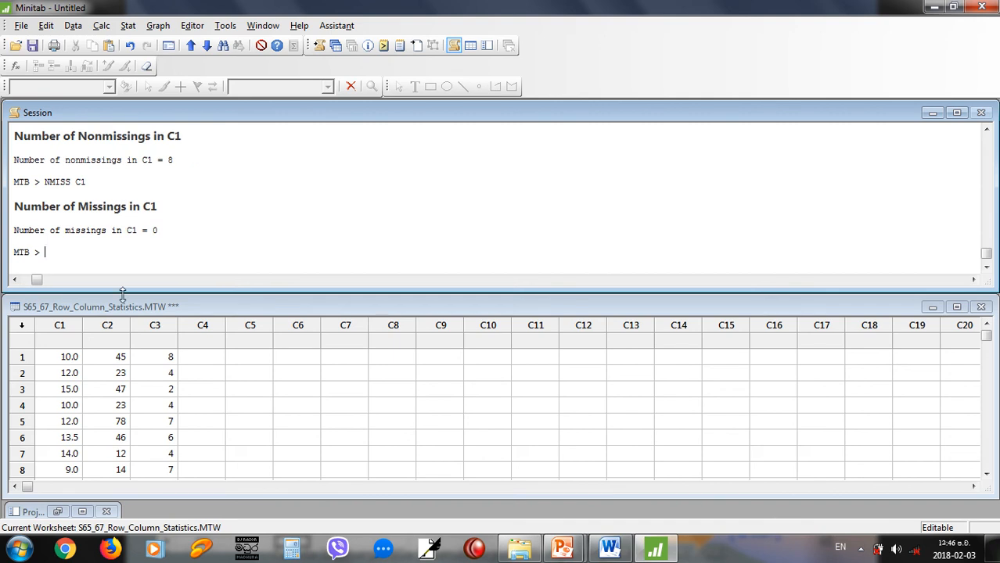
Clear the value in row 4 of C1 and count the column's missing values again with NMISS C1.
click(50, 403)
key(Delete)
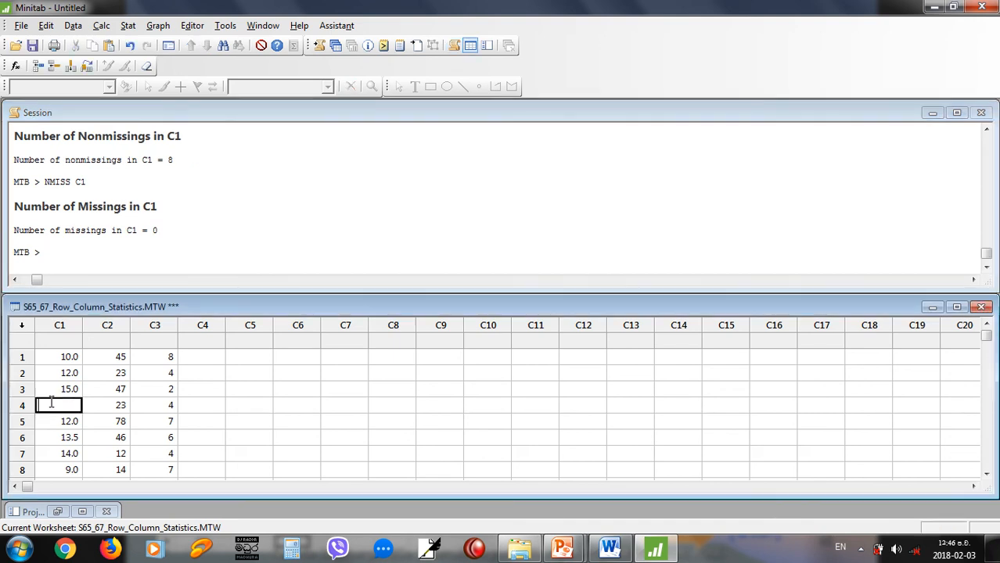
click(109, 263)
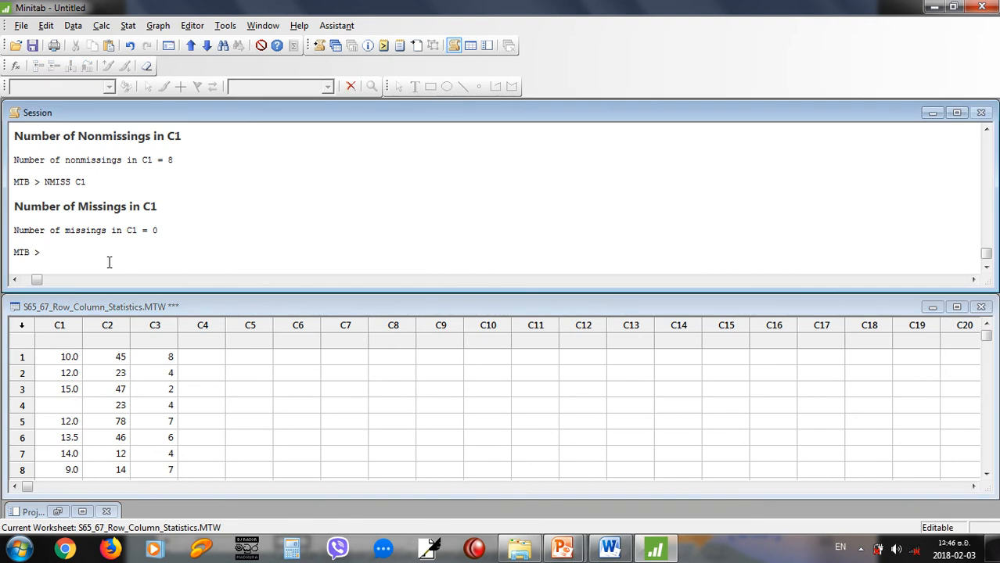
text(NMISS C1)
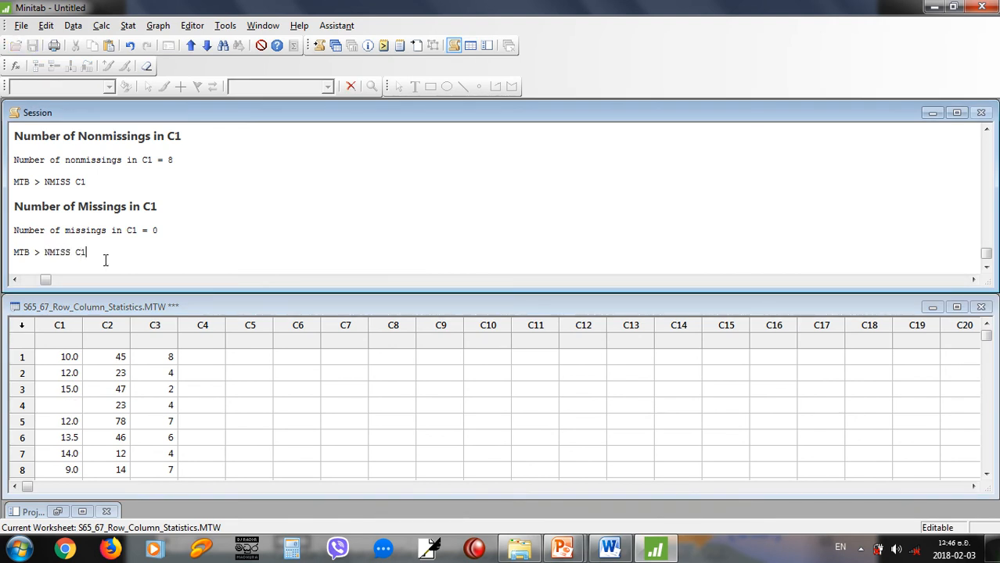
key(Return)
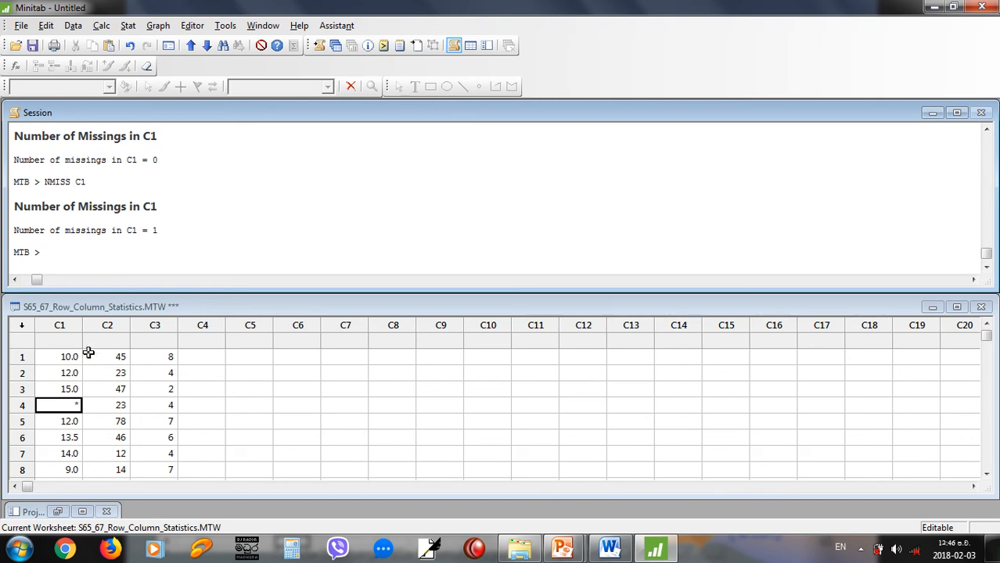
Fill the missing value in row 4 of C1 with 10 using the session command LET C1(4)=10.
click(64, 405)
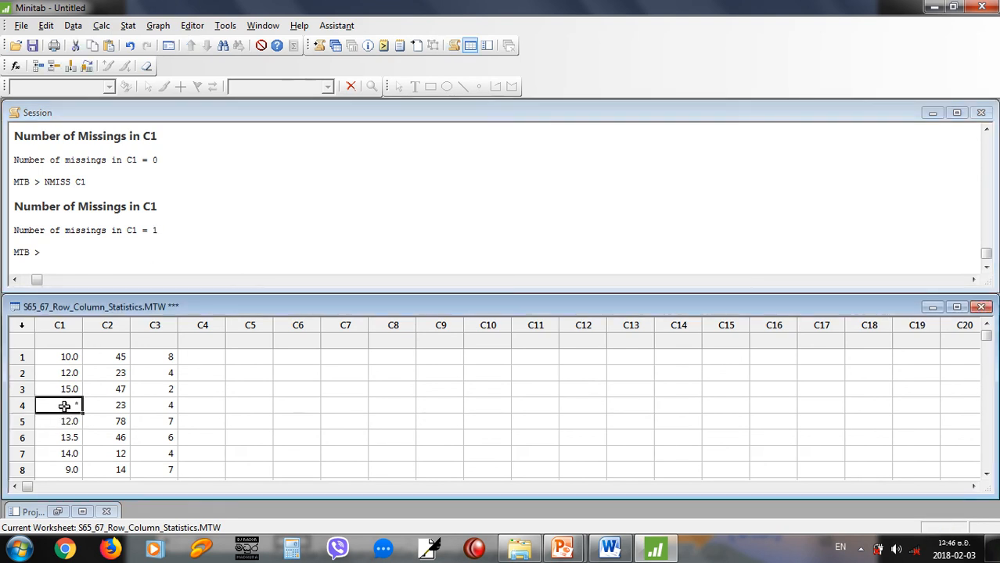
click(82, 258)
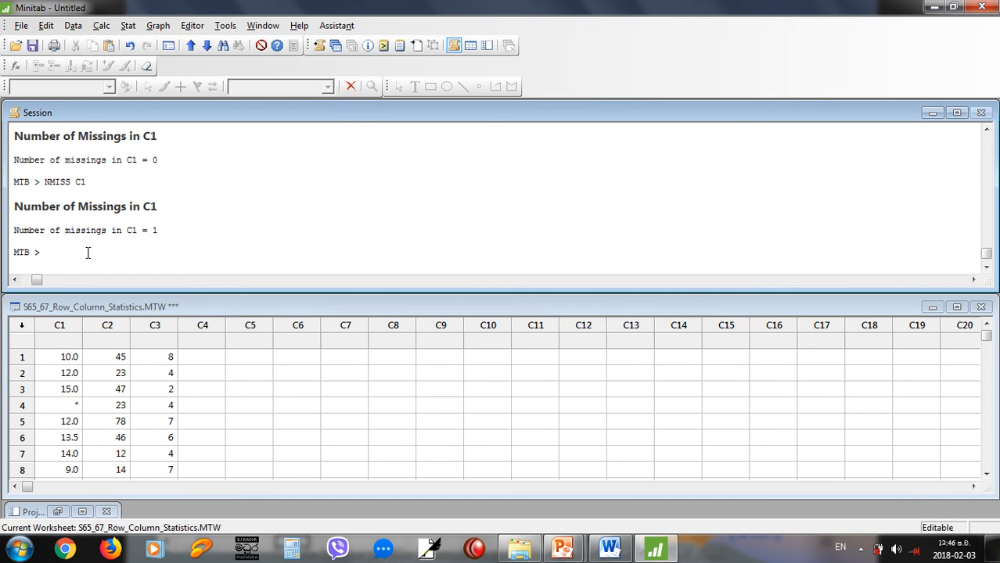
text(C1)
key(BackSpace)
key(BackSpace)
text(LET C1()
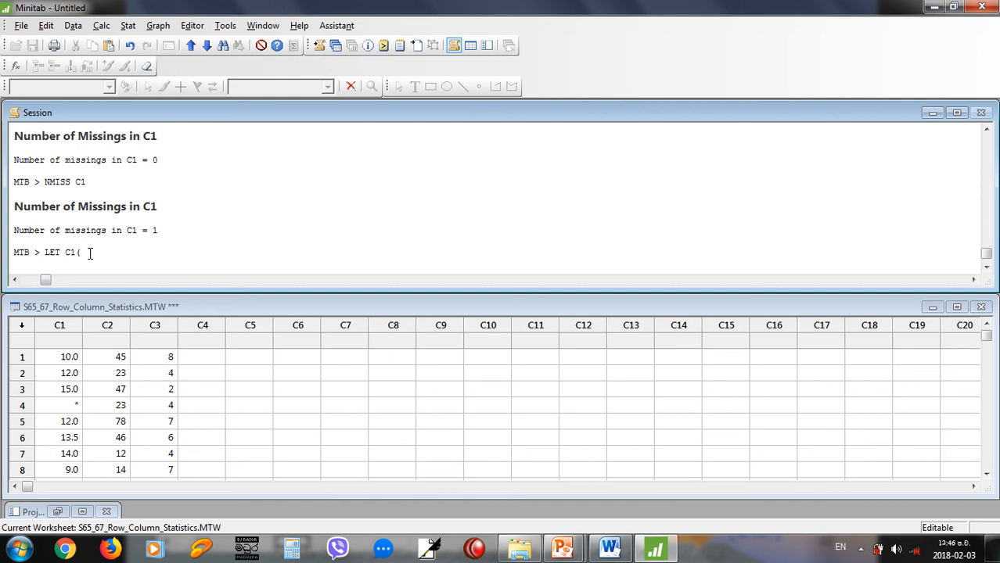
text(4)=10)
key(Return)
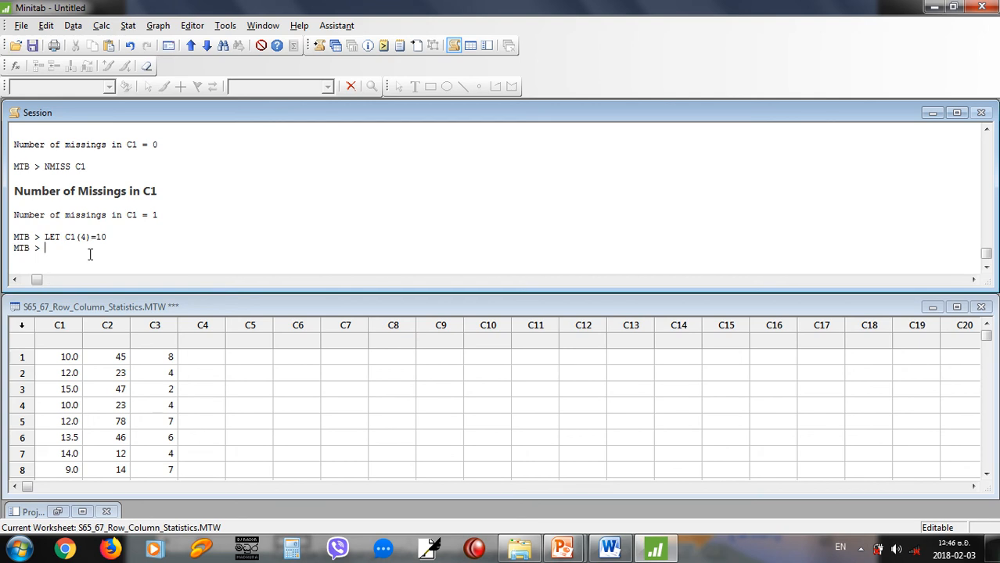
Compute the mean and the median of column C1 with the session commands MEAN C1 and MEDIAN C1.
text(MEAN C1)
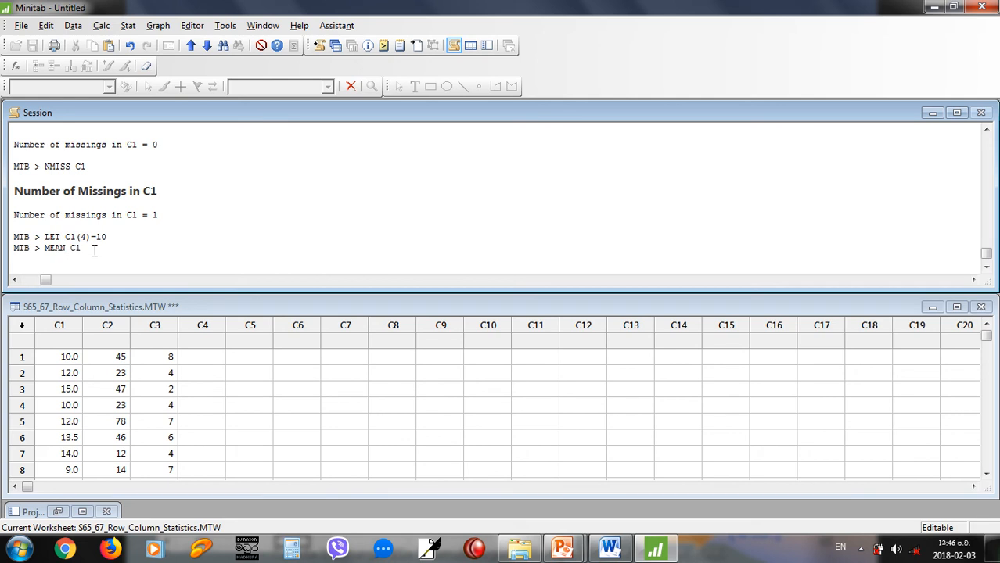
key(Return)
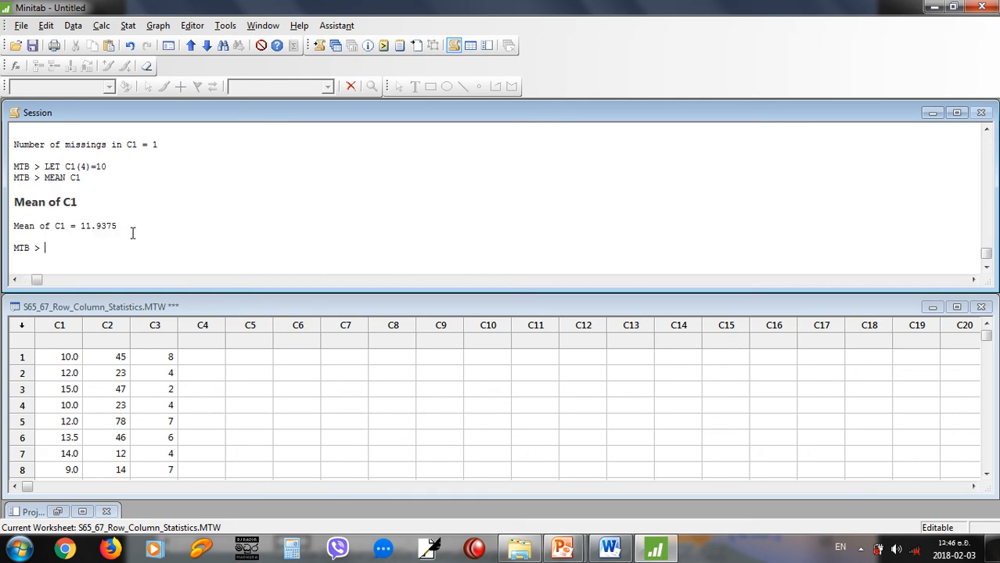
text(MEDIAN C1)
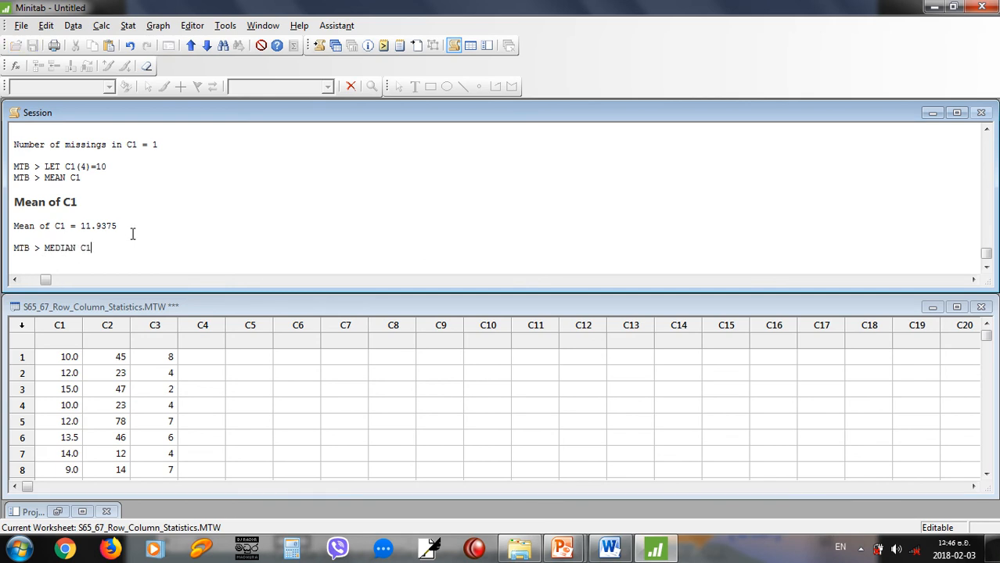
key(Return)
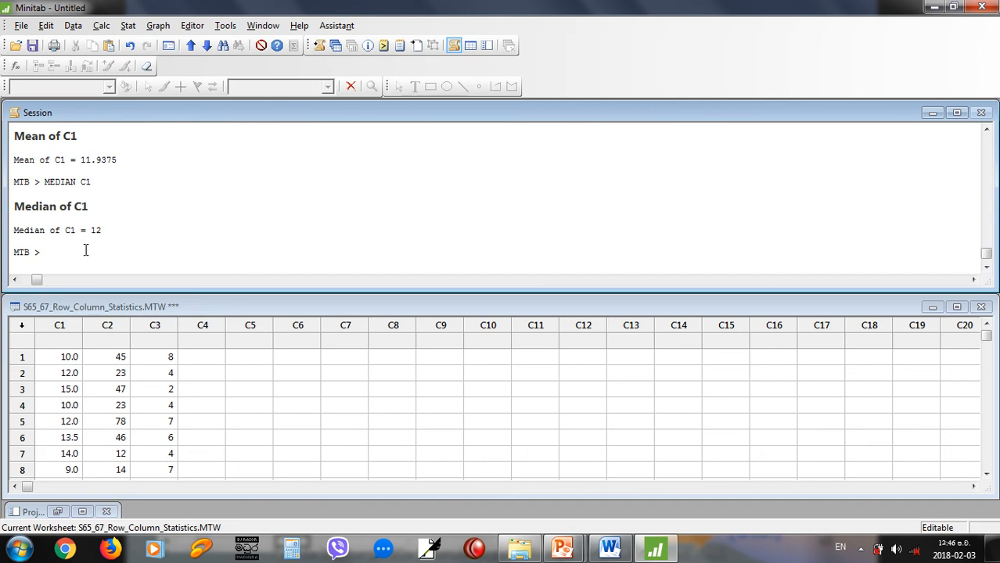
Compute the minimum and the maximum of column C1 with session commands.
text(MINIMUM C1)
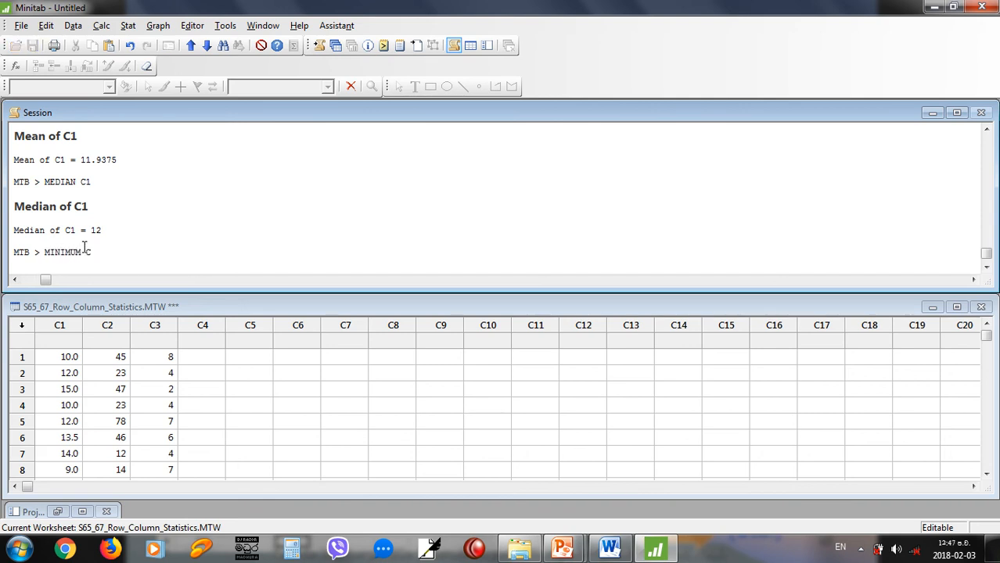
key(Return)
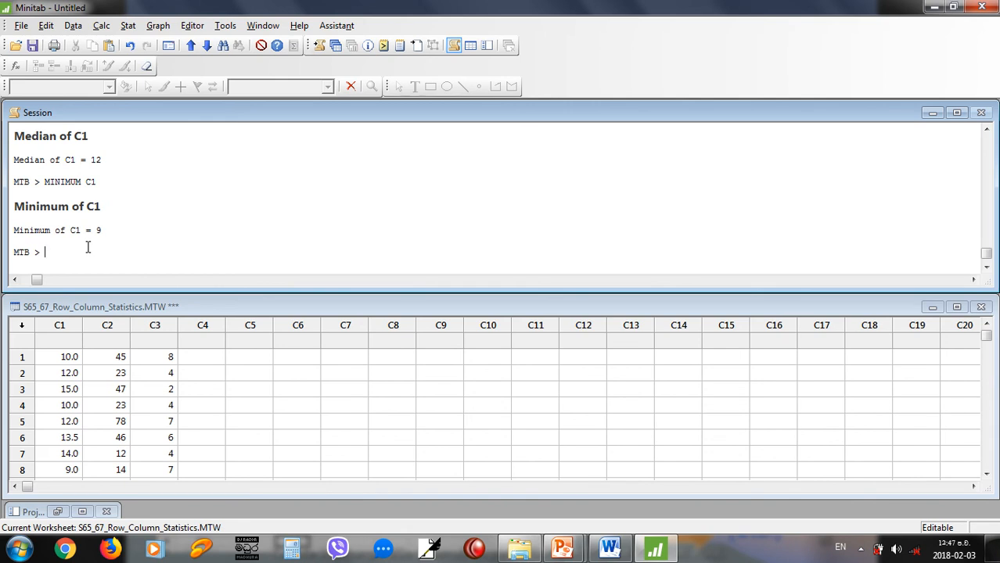
text(MAXIMUMU C1)
key(Return)
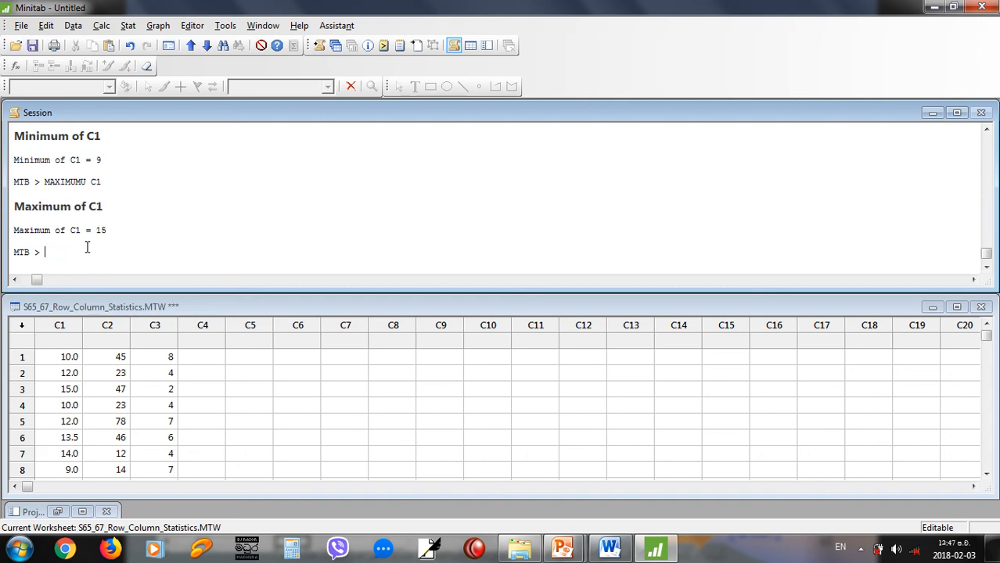
Compute the standard deviation of column C1 with the session command STDEV C1.
text(STDEV C1)
key(Return)
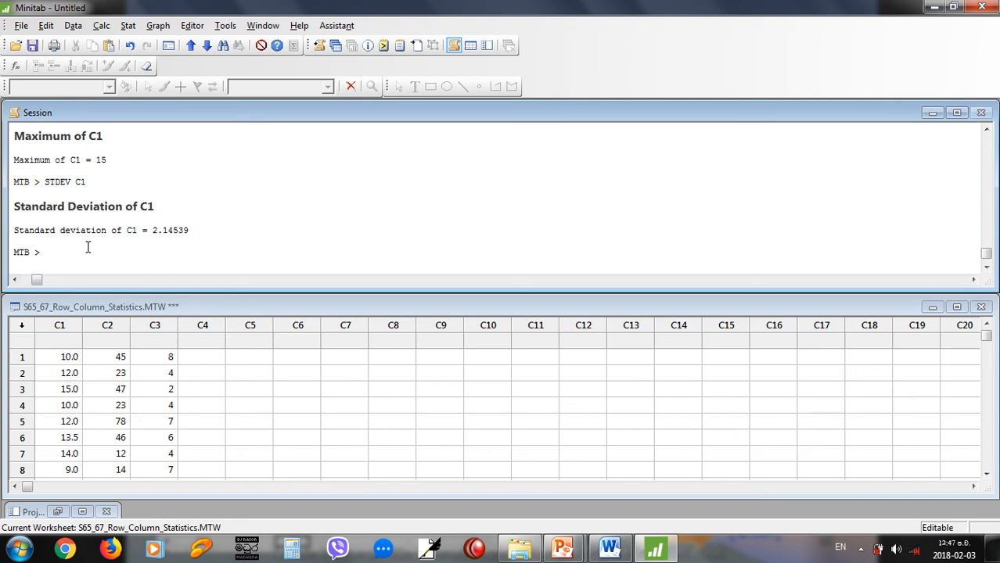
Read the PowerPoint slides on calculating column statistics with the Calculator and on Row Statistic, and switch back to Minitab.
key(alt+Tab)
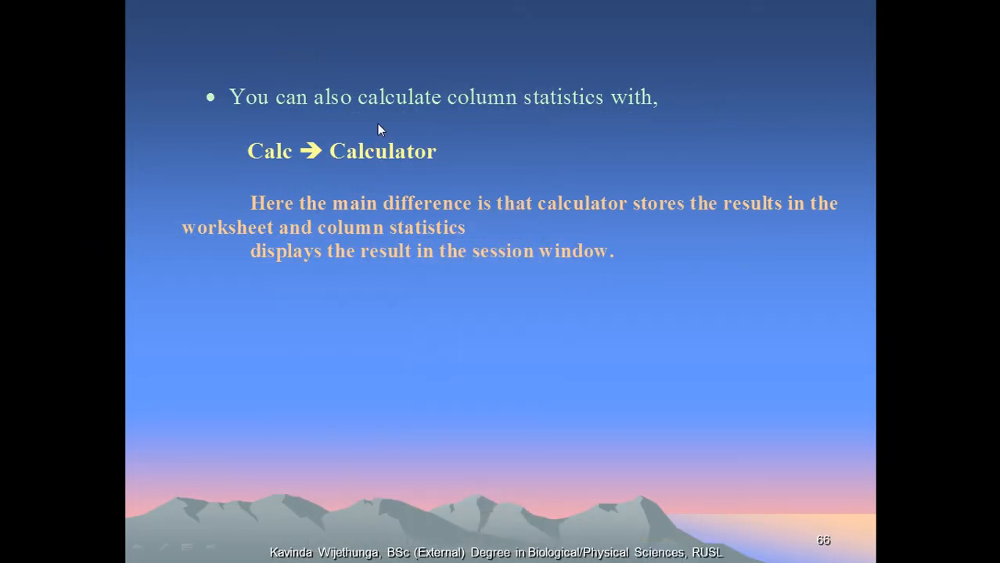
click(381, 167)
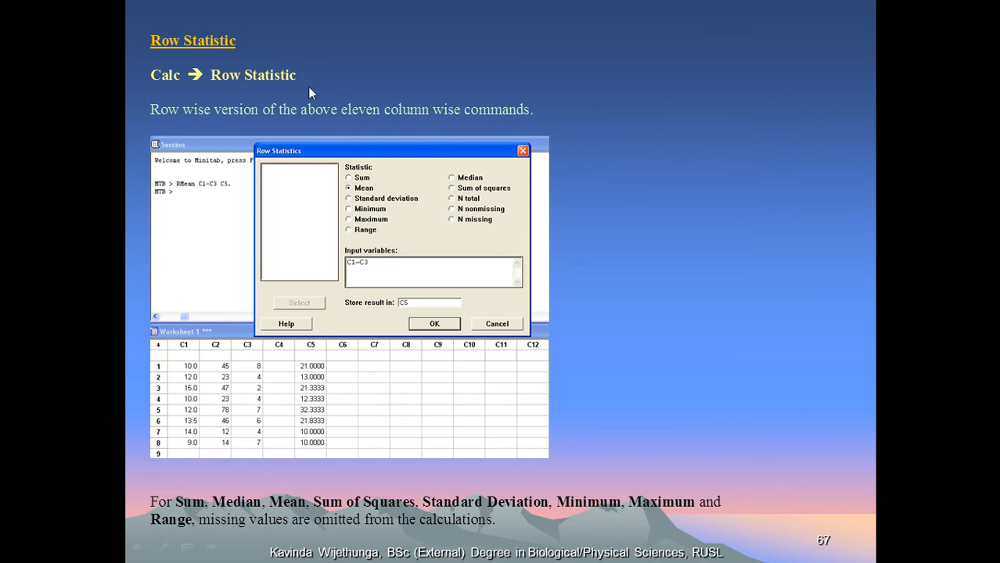
key(alt+Tab)
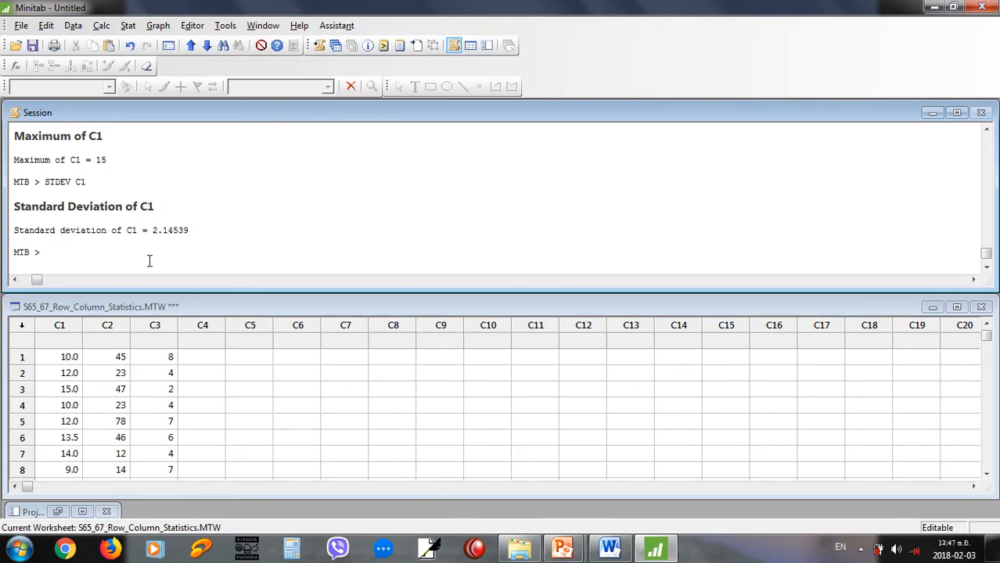
Run the row count command RCOUNT C1-C3 without giving a separate storage column.
text(RCOUNT)
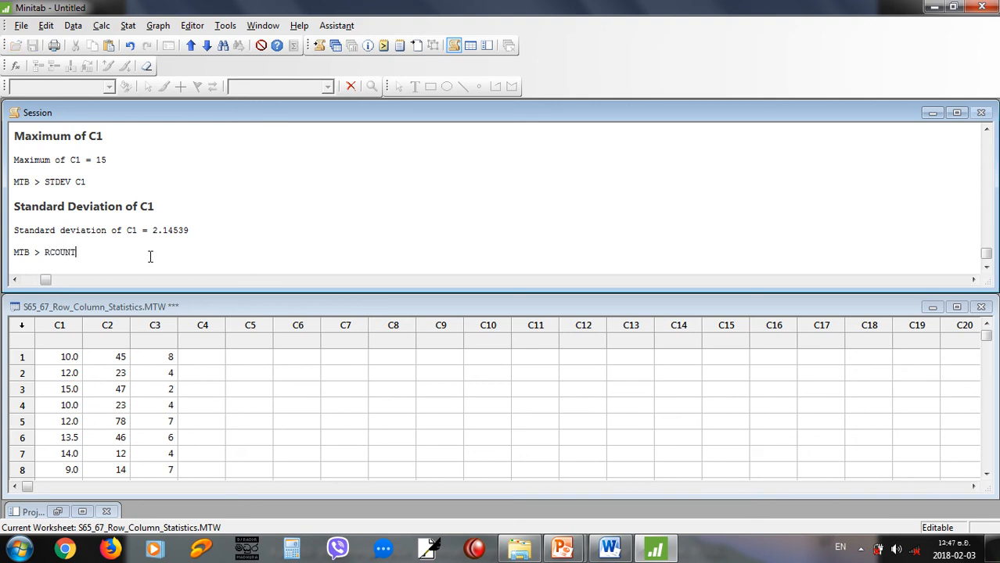
text( C1-C3)
key(Return)
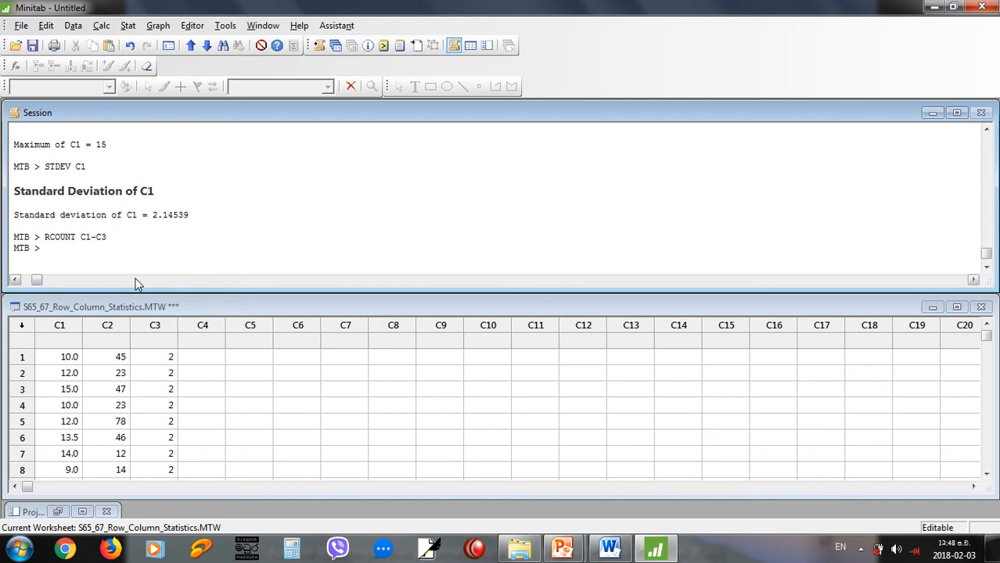
Count the values in each row of C1 to C3 and store the counts in C5 with RCOUNT C1-C3 C5.
text(RCOUNT )
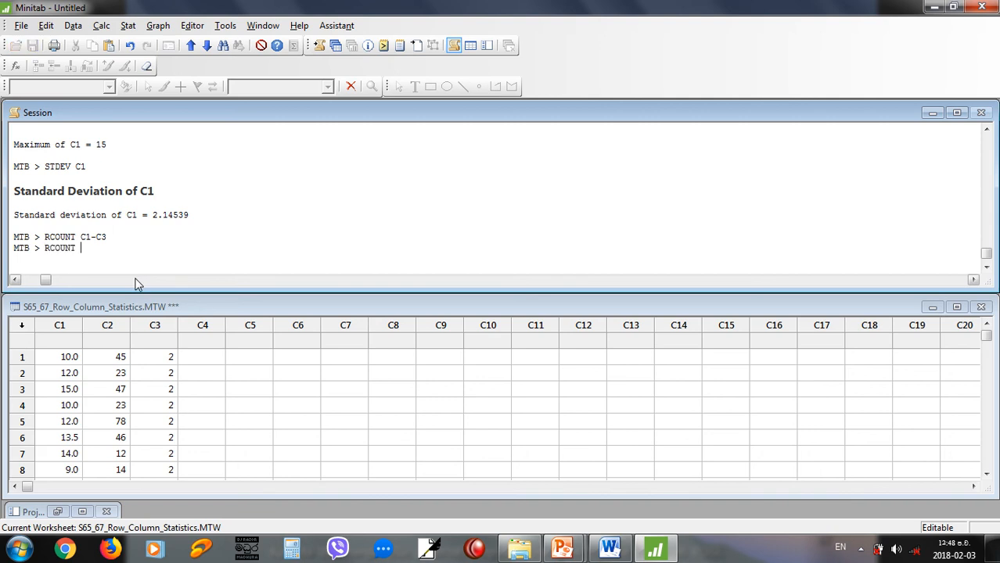
text(C1-C3 C5)
key(Return)
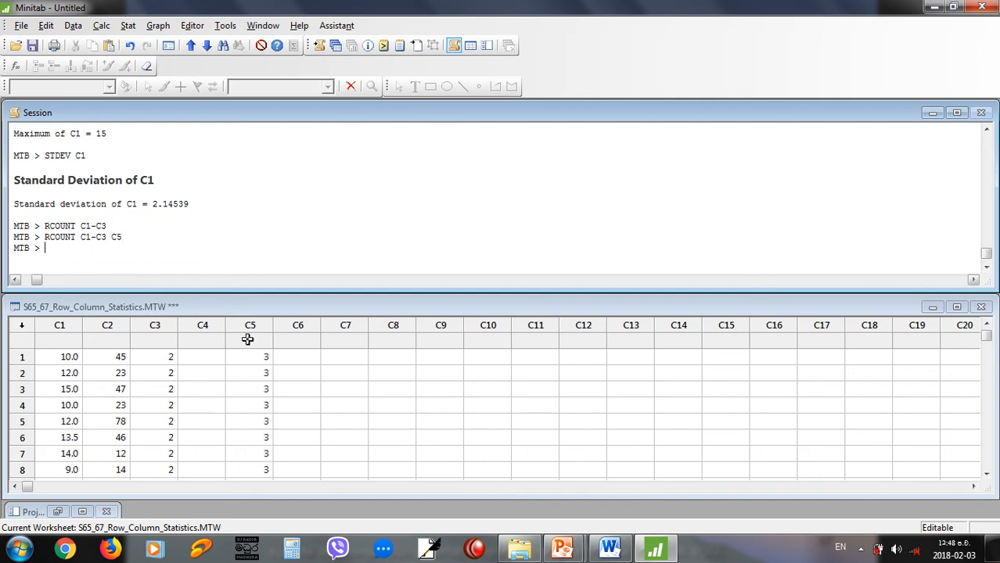
Count the nonmissing values in each row of C1 to C3 and store them in C6 with RN C1-C3 C6.
text(RN)
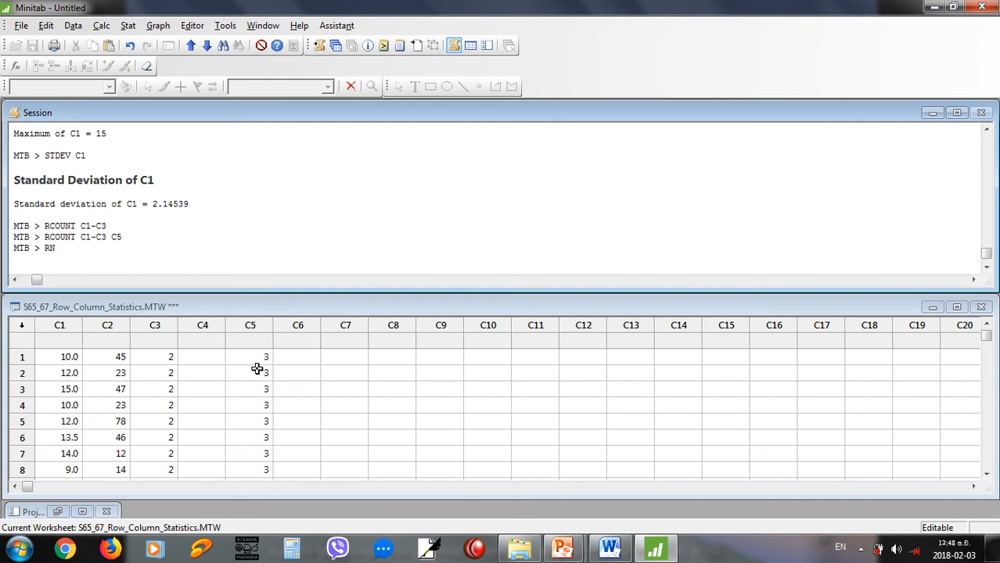
text(1-C3 C6)
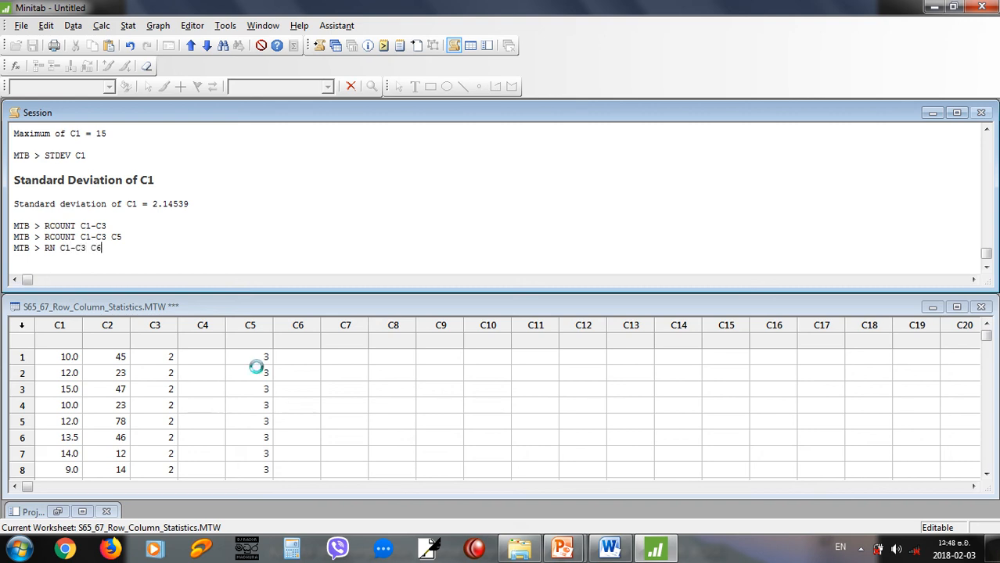
key(Return)
Count the missing values in each row of C1 to C3 and store them in C7 with RNMISS C1-C3 C7.
text(C)
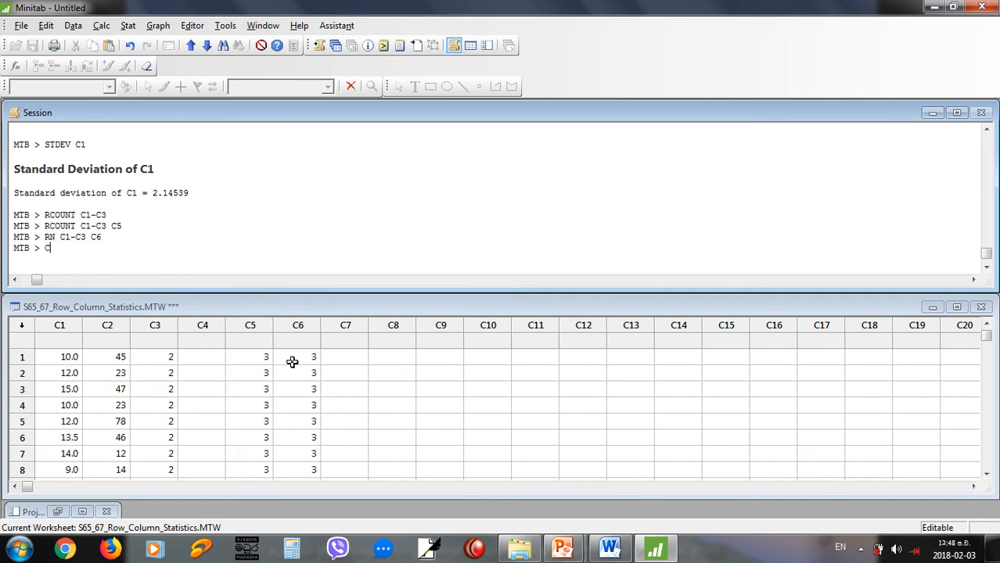
key(BackSpace)
text(RNMISS)
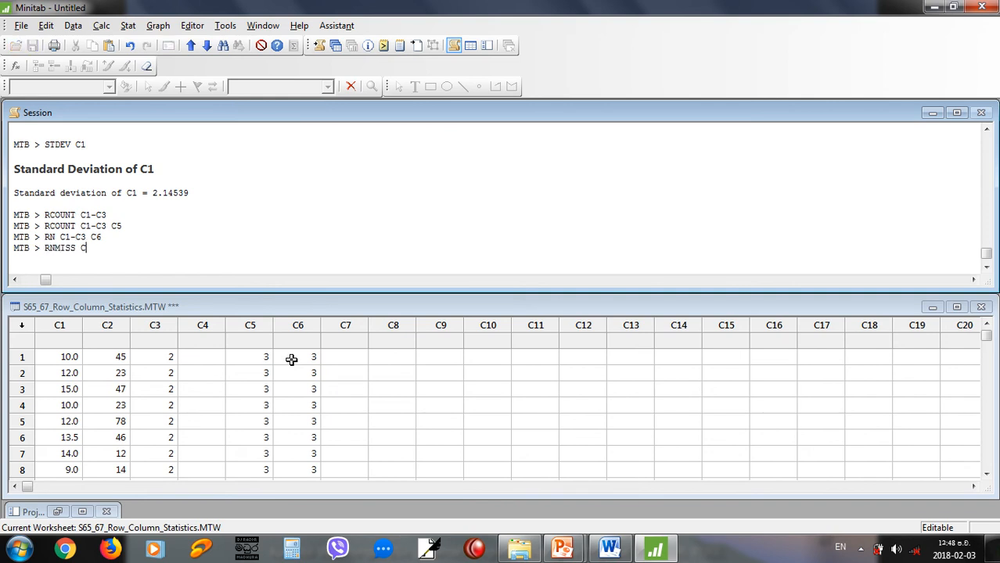
text( C1-C3 C7)
key(Return)
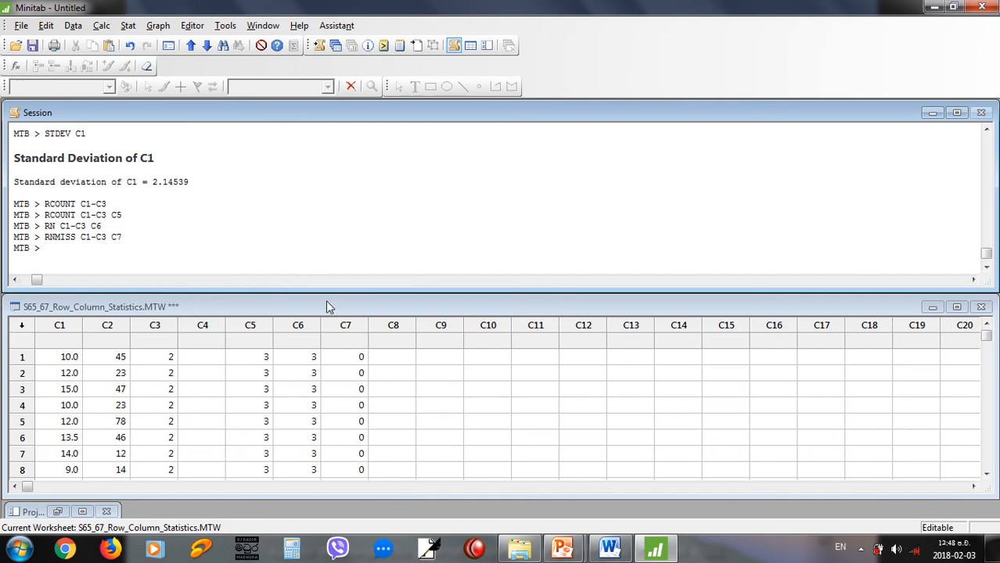
Compute the row means of columns C1 and C3 and store them in C8 with RMEAN C1 C3 C8.
text(RMEAN C1 C3 C8)
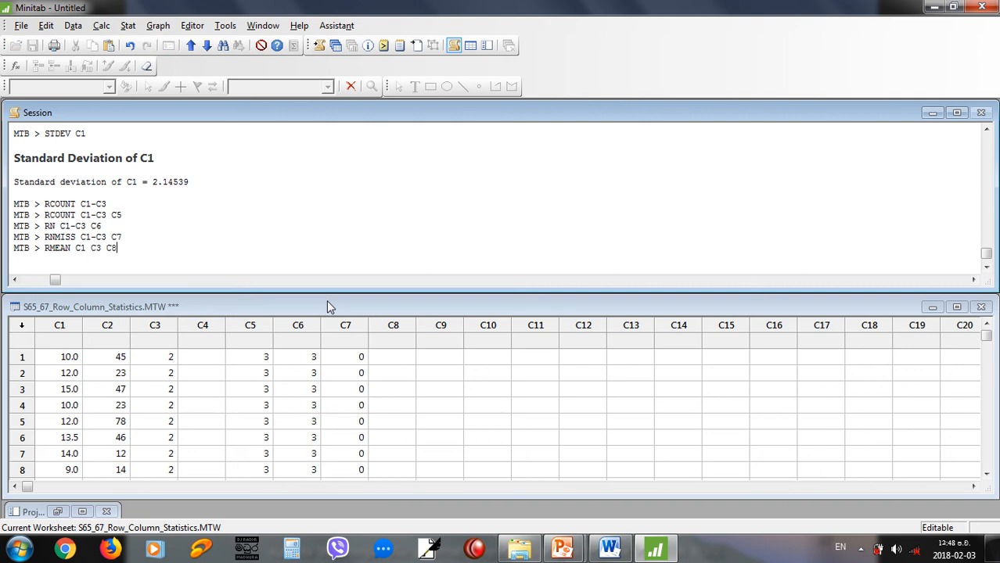
key(Return)
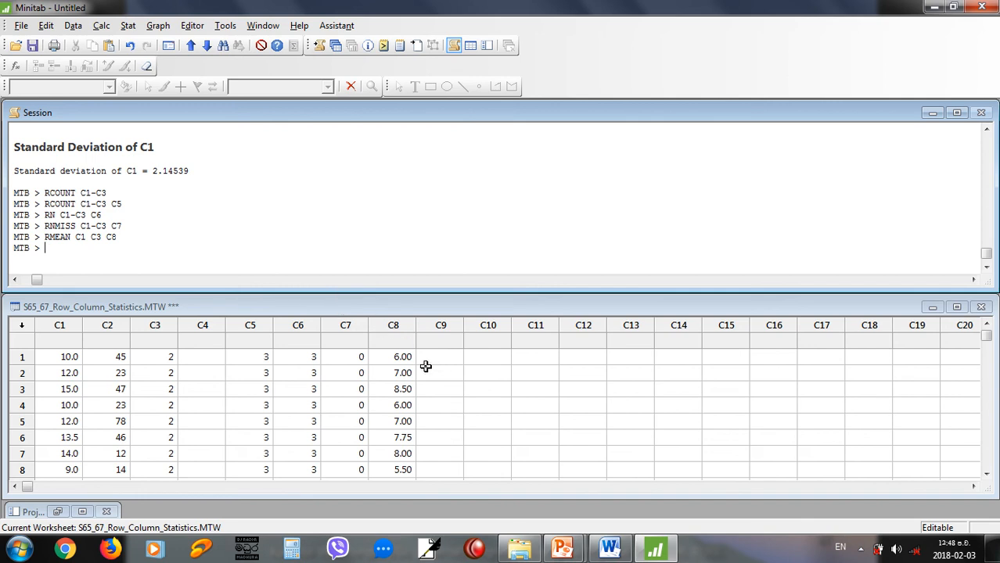
Find the maximum of each row across C1 to C3 and store it in C10 with RMAXIMUM C1-C3 C10.
text(RAMX)
key(BackSpace)
key(BackSpace)
key(BackSpace)
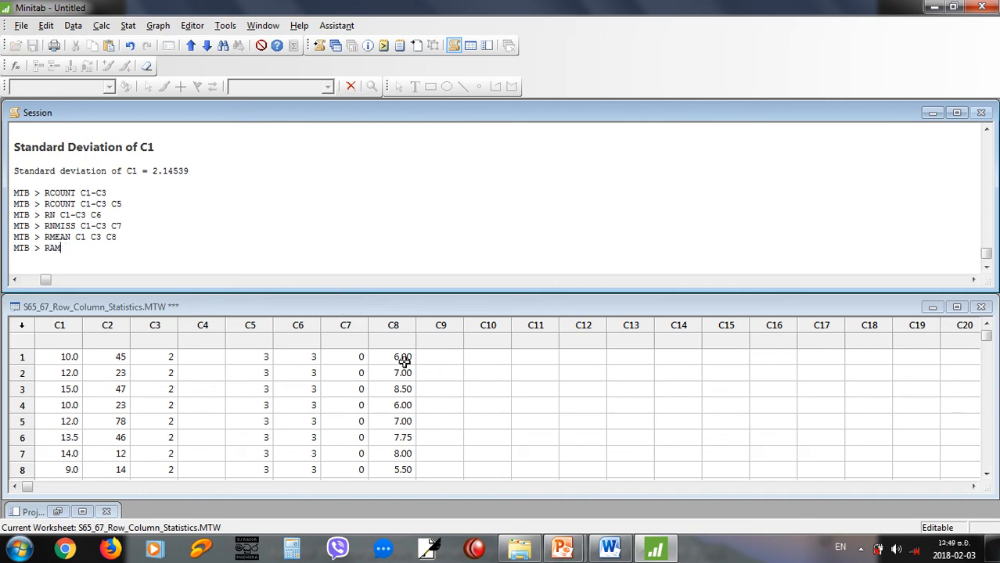
text(MAXIMUM C1-C3 C10)
key(Return)
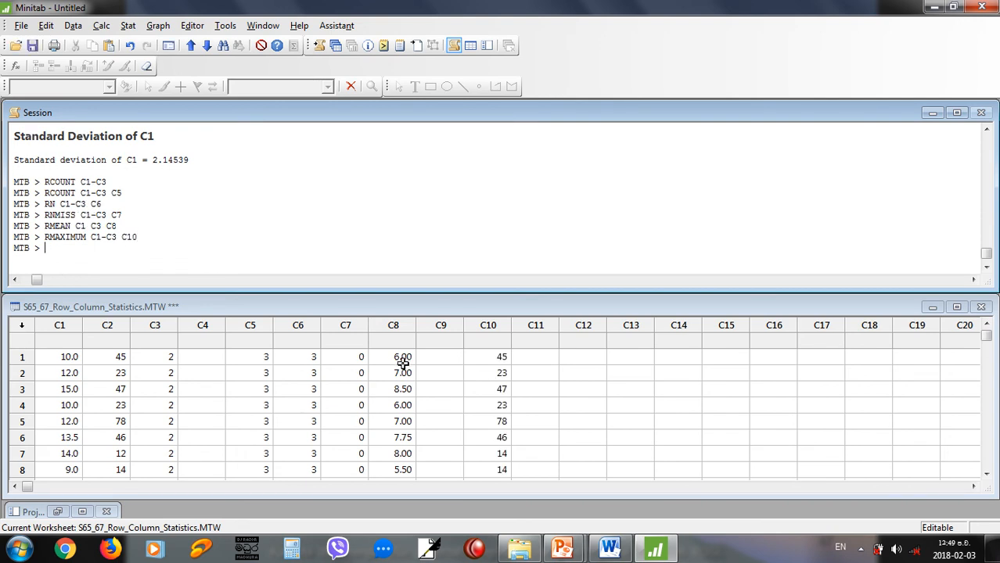
Find the minimum of each row across C1 to C3 and store it in C11 with RMINIMUM C1-C3 C11.
text(RMINIM)
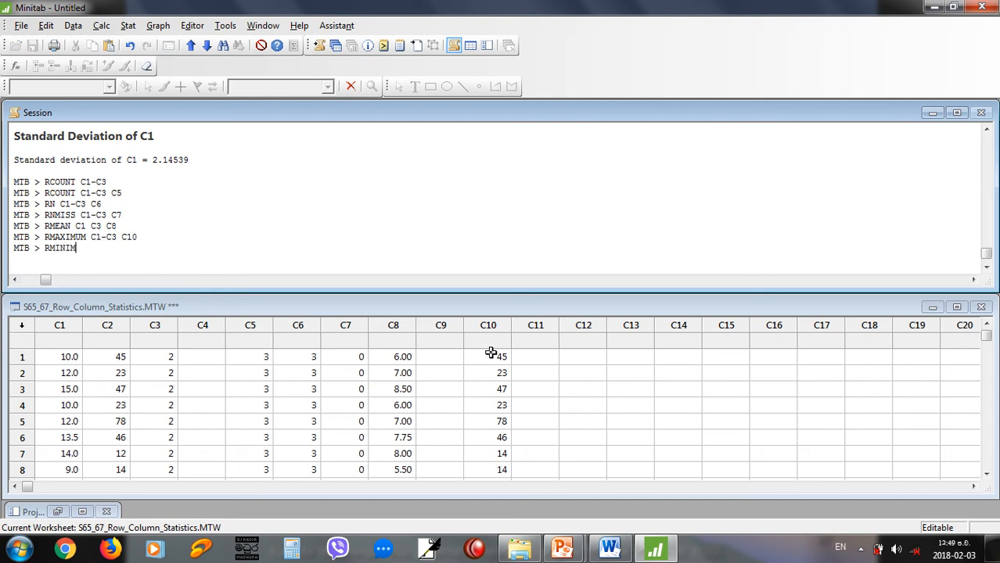
text(IUMUM)
text(M C)
text(1-C3 )
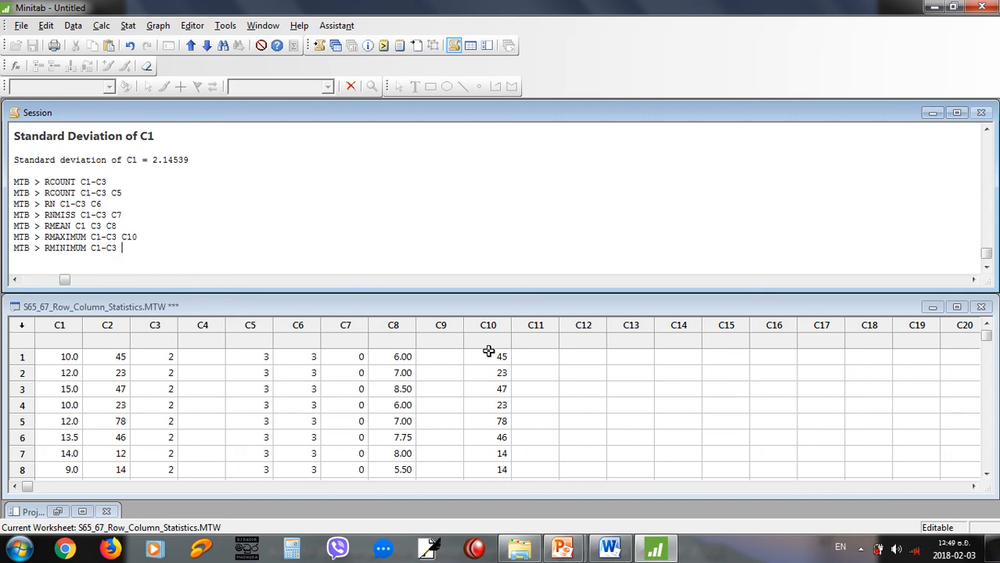
text(11)
key(Return)
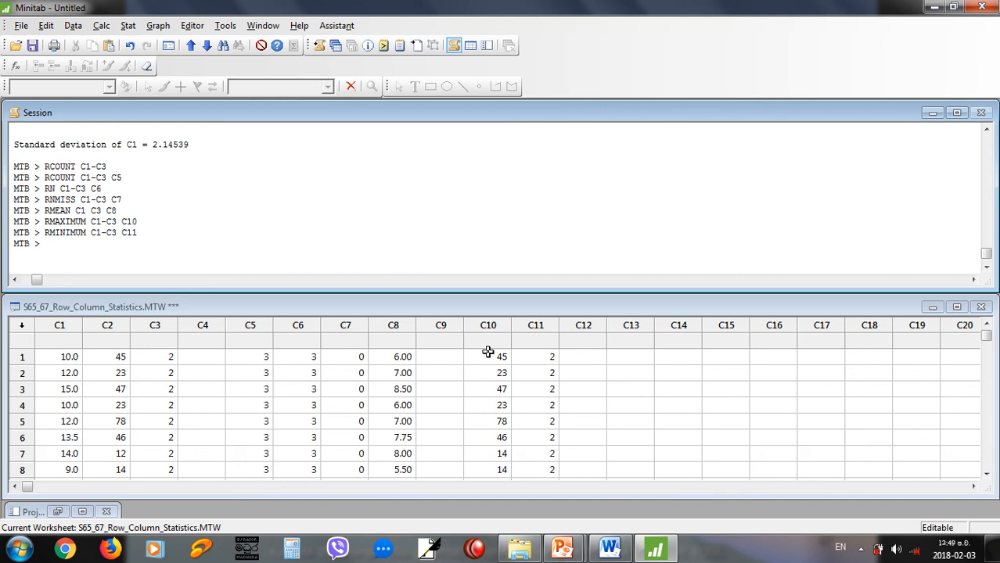
Compute the standard deviation of each row across C1 to C3 and store it in C15 with RSTDEV C1-C3 C15.
text(RSTDEV C)
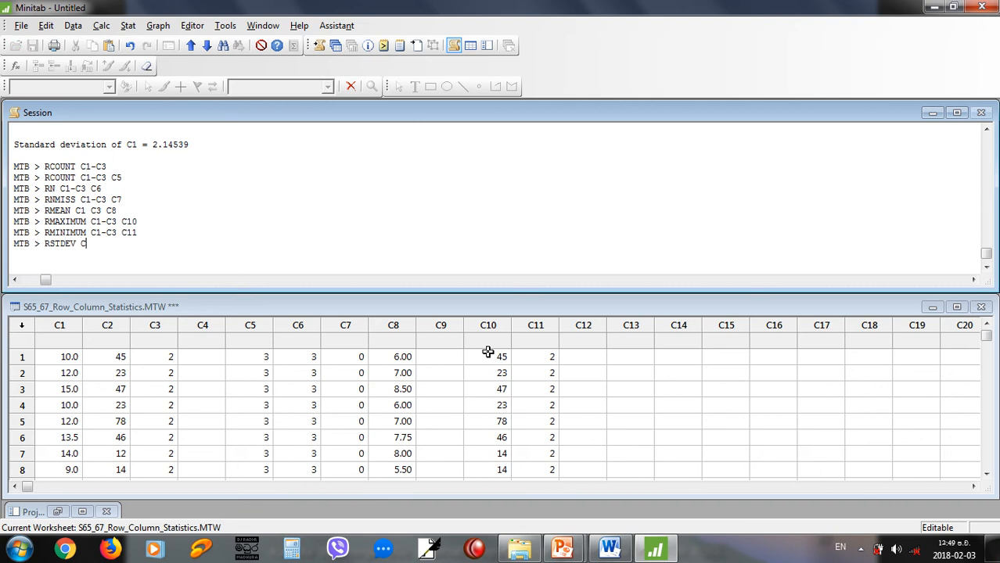
text(1-C3 C15)
key(Return)
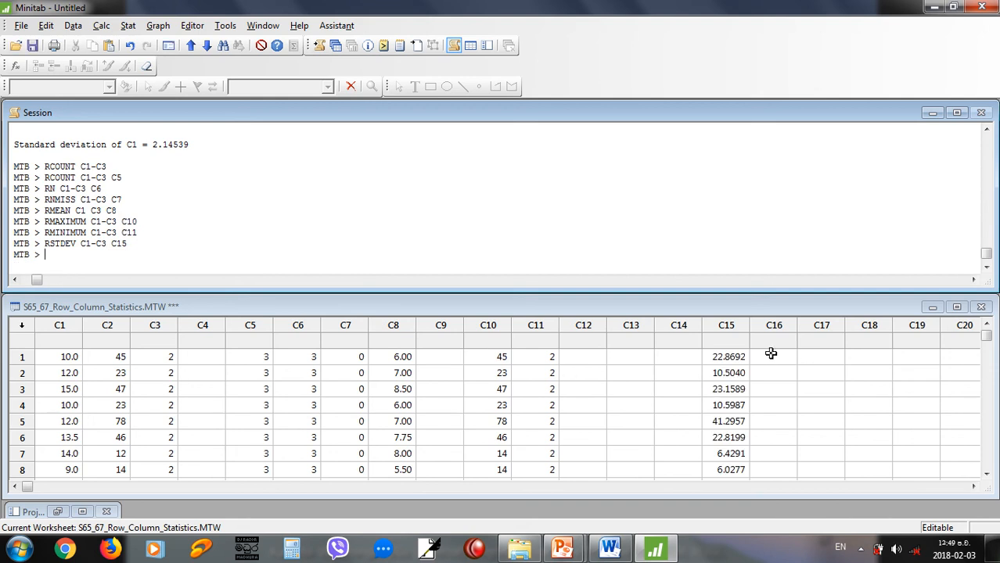
Read the PowerPoint slides on column and row session commands and Display Descriptive Statistics, and switch back to Minitab.
key(alt+Tab)
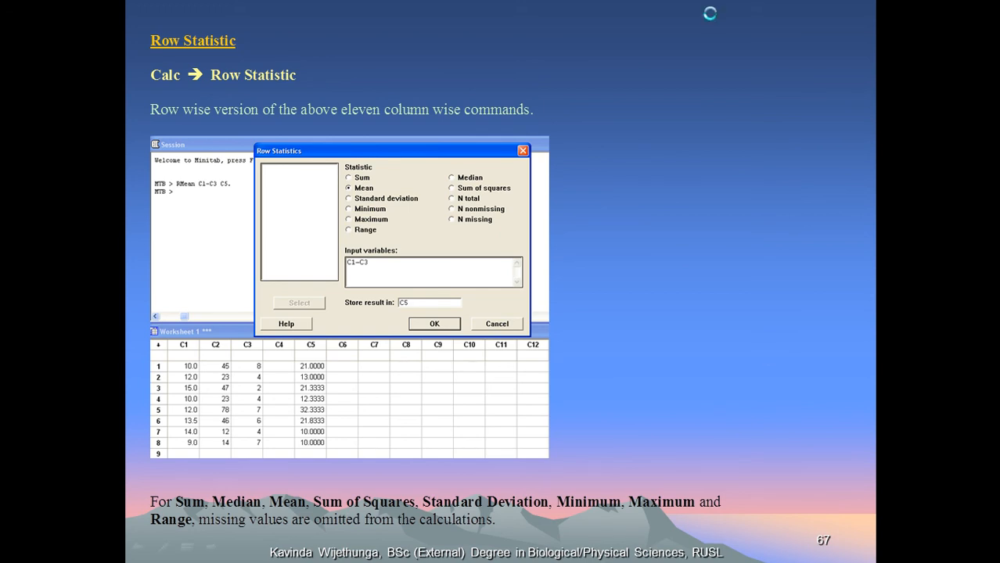
key(Right)
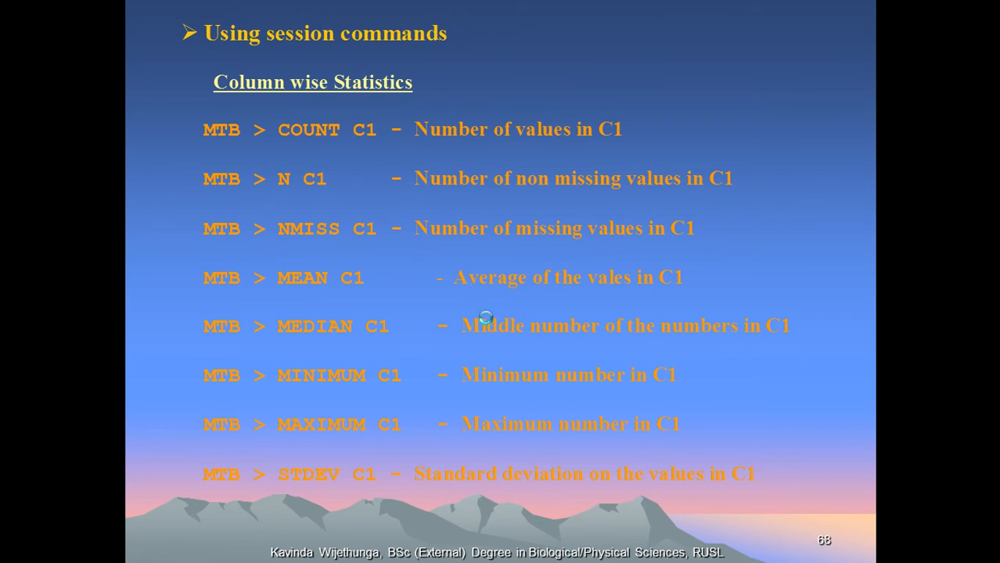
key(Right)
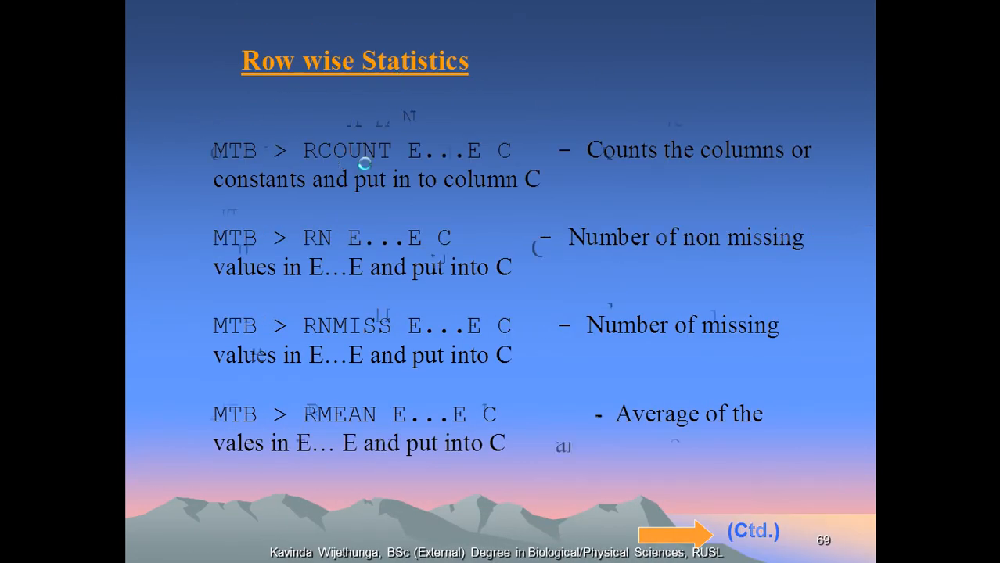
key(Right)
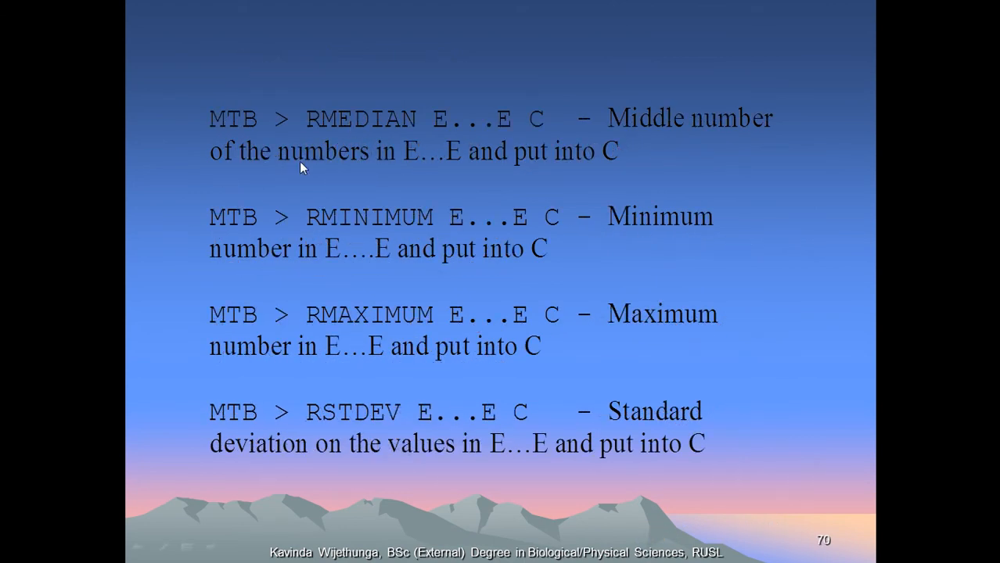
key(Right)
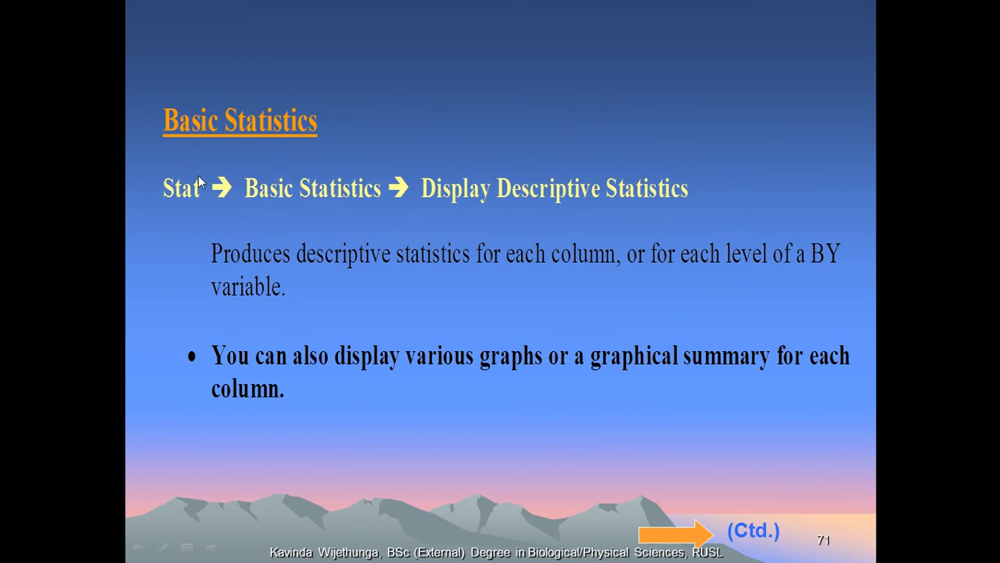
click(558, 208)
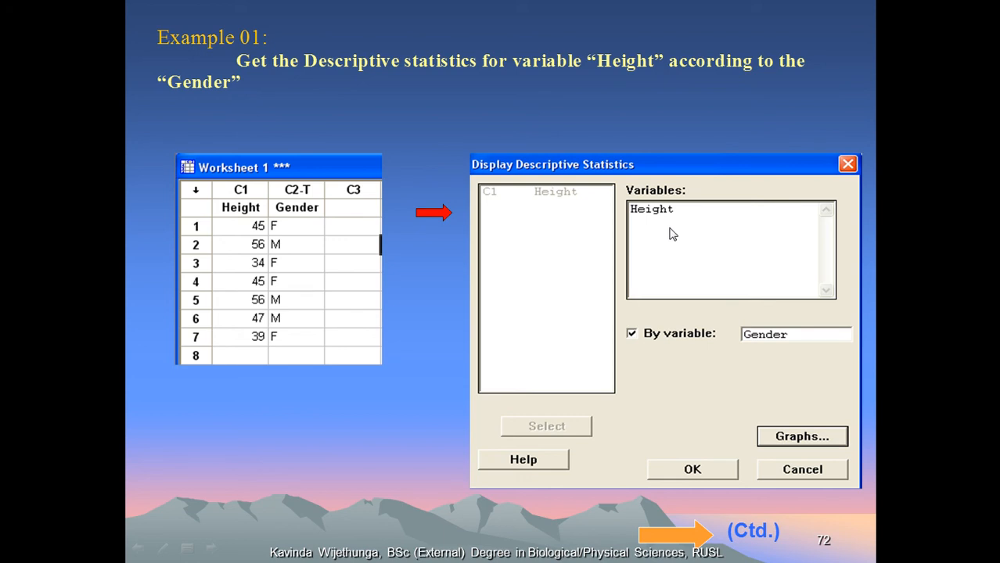
click(762, 320)
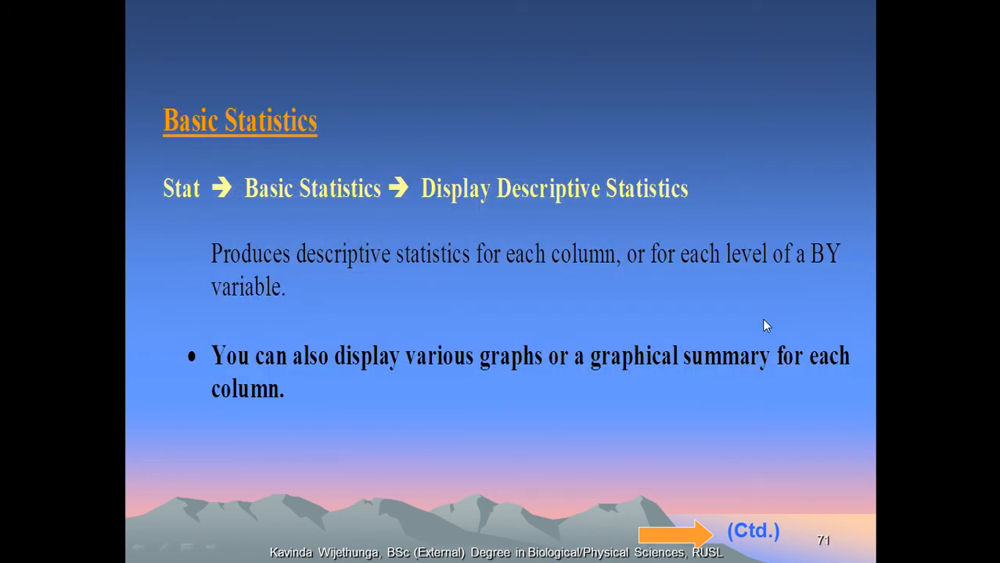
click(765, 325)
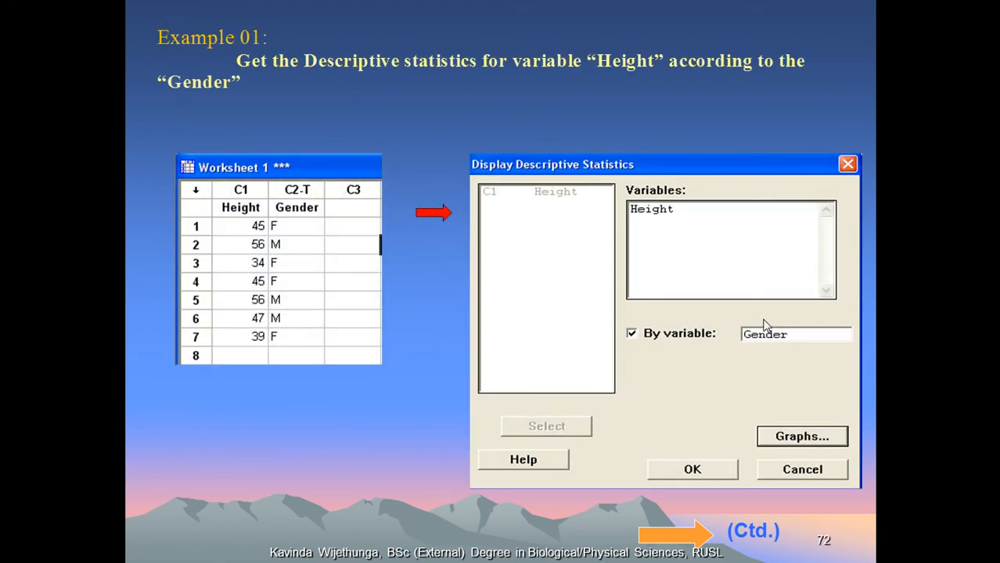
key(alt+Tab)
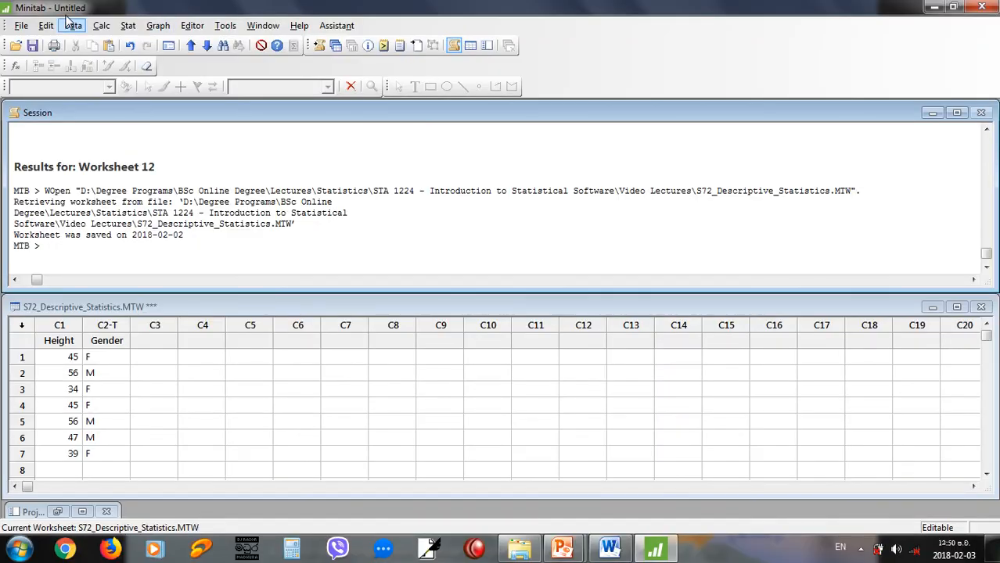
Display the descriptive statistics of Height with Gender as the By variable.
click(125, 28)
mouse_move(165, 44)
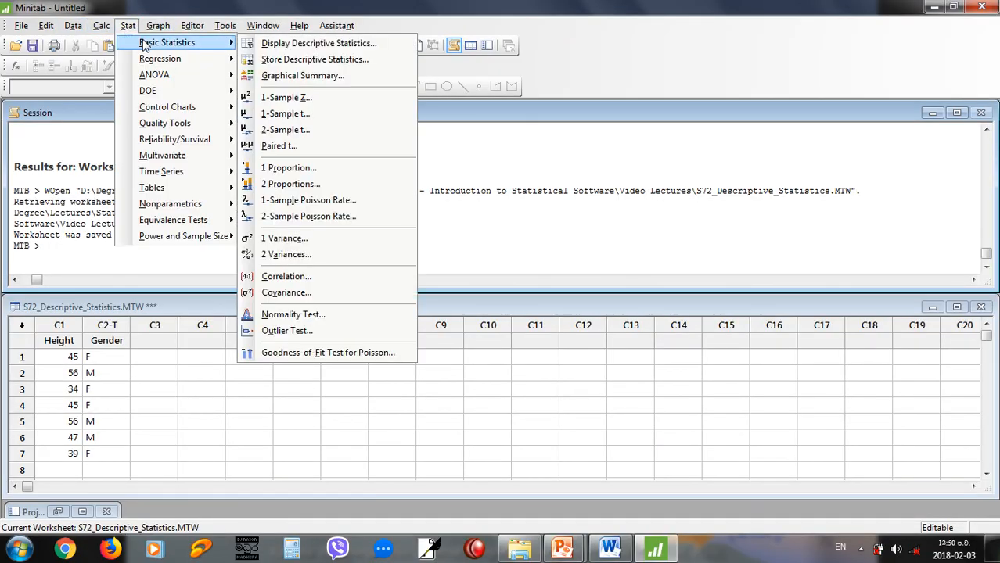
click(287, 43)
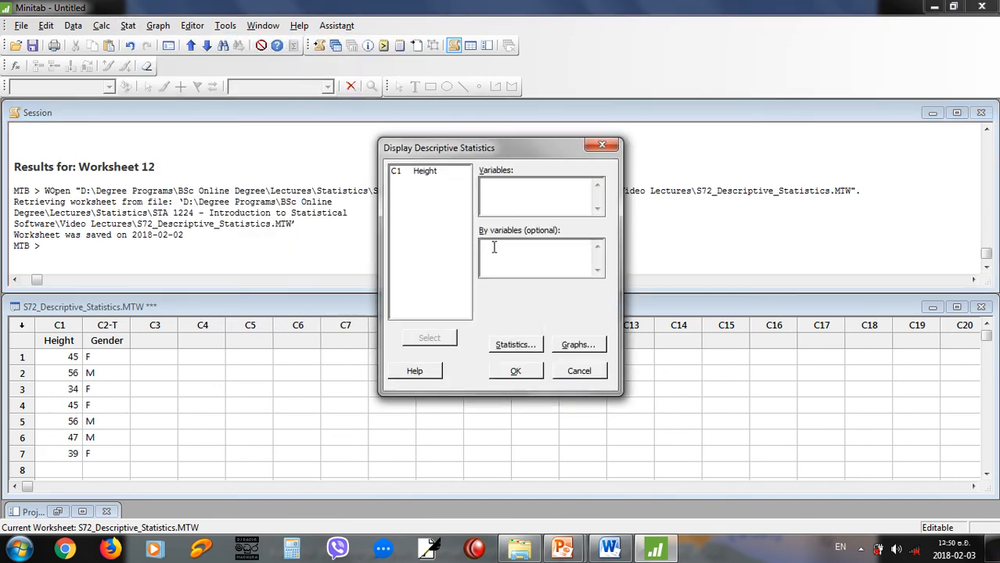
key(alt+Tab)
key(alt+Tab)
click(402, 172)
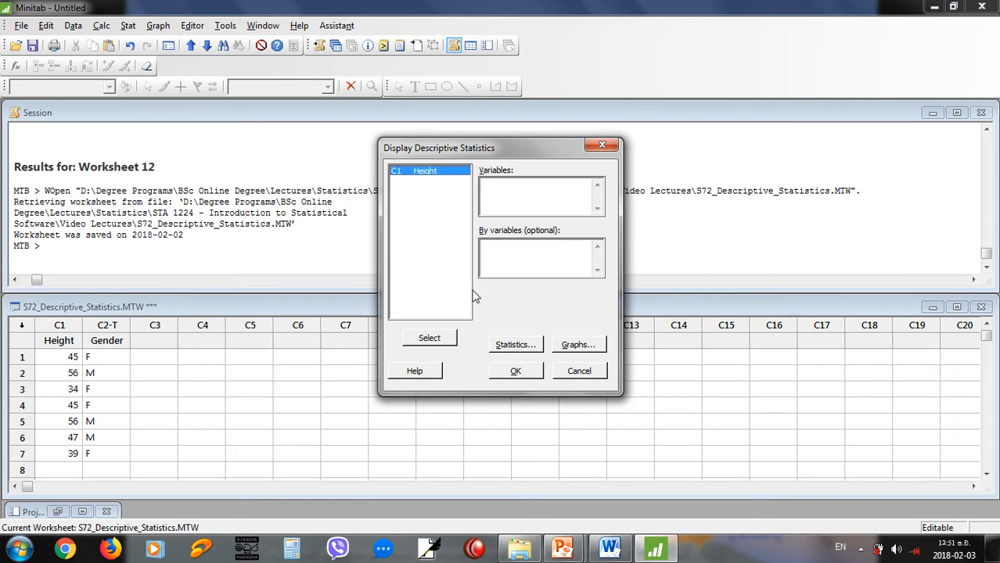
click(520, 194)
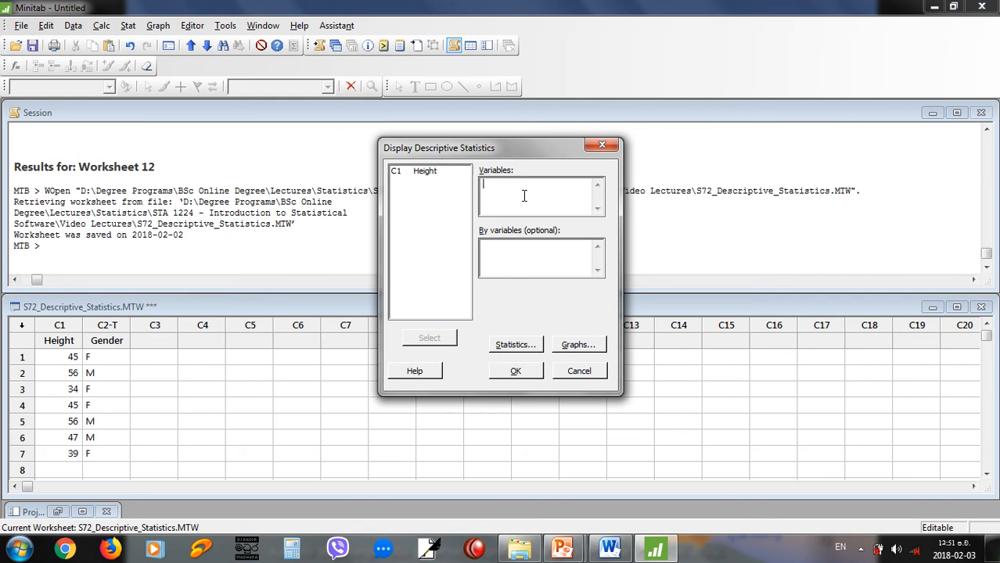
double_click(417, 173)
click(505, 257)
double_click(427, 182)
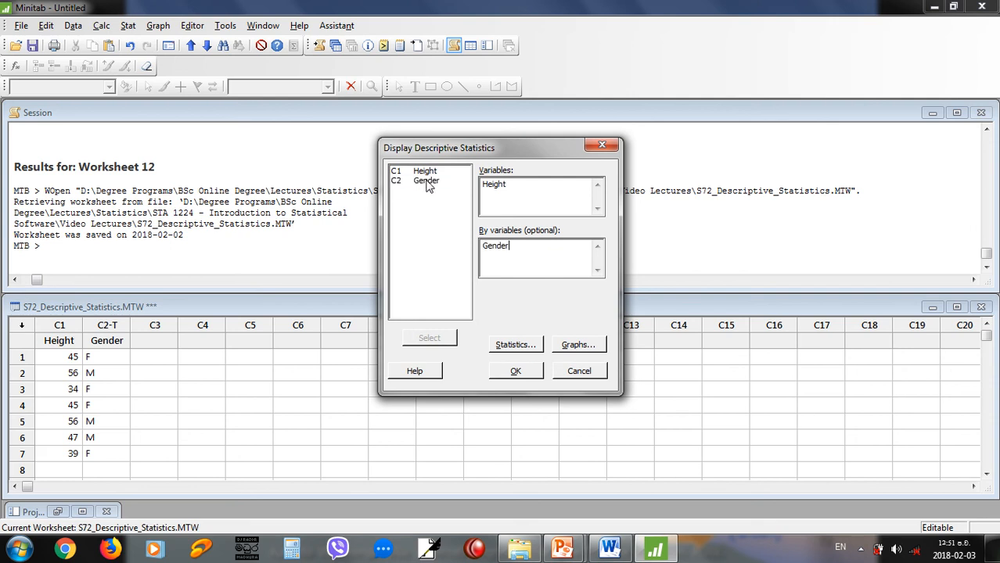
click(505, 372)
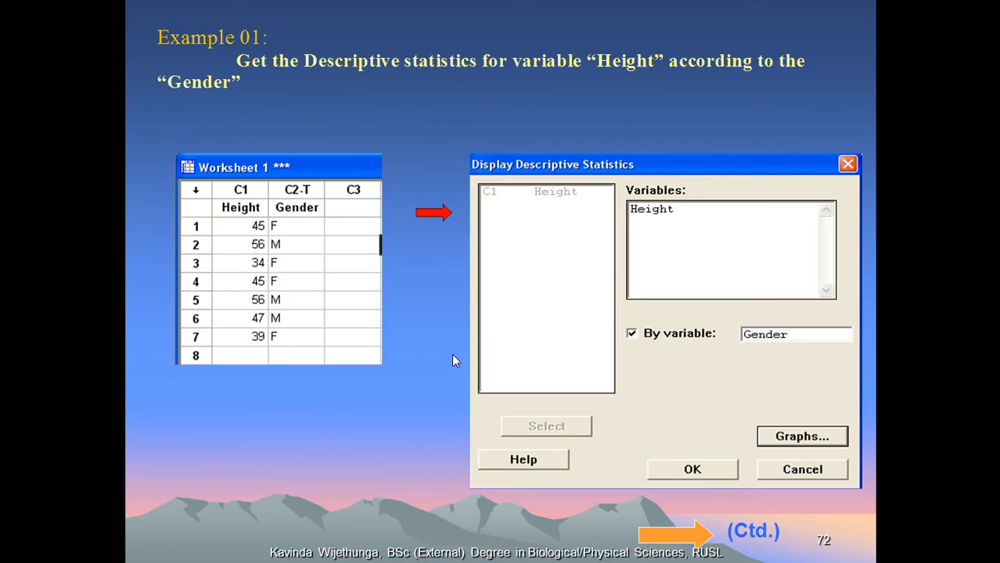
Compare the session output with the PowerPoint output slide and read the slides on Store Descriptive Statistics.
key(Right)
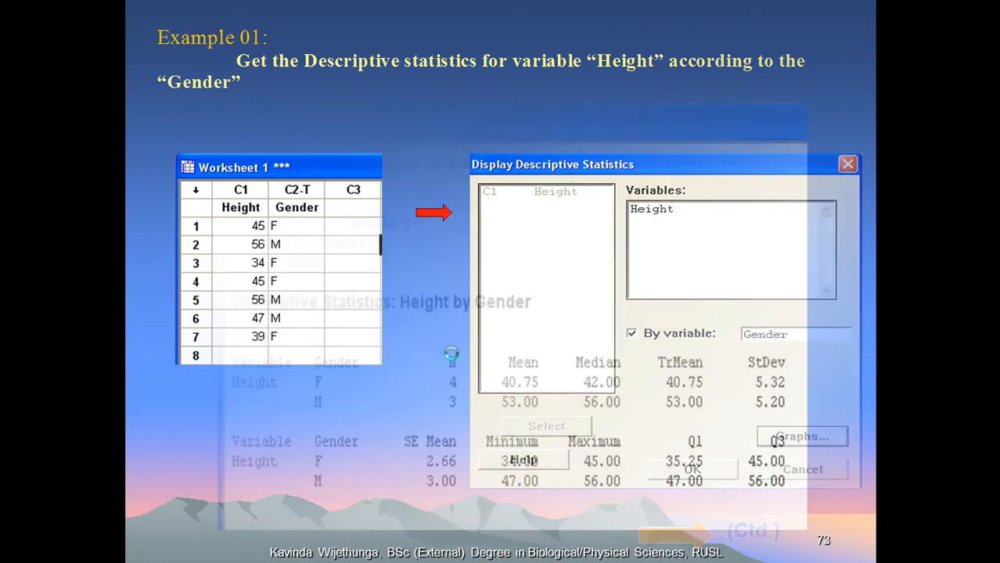
key(alt+Tab)
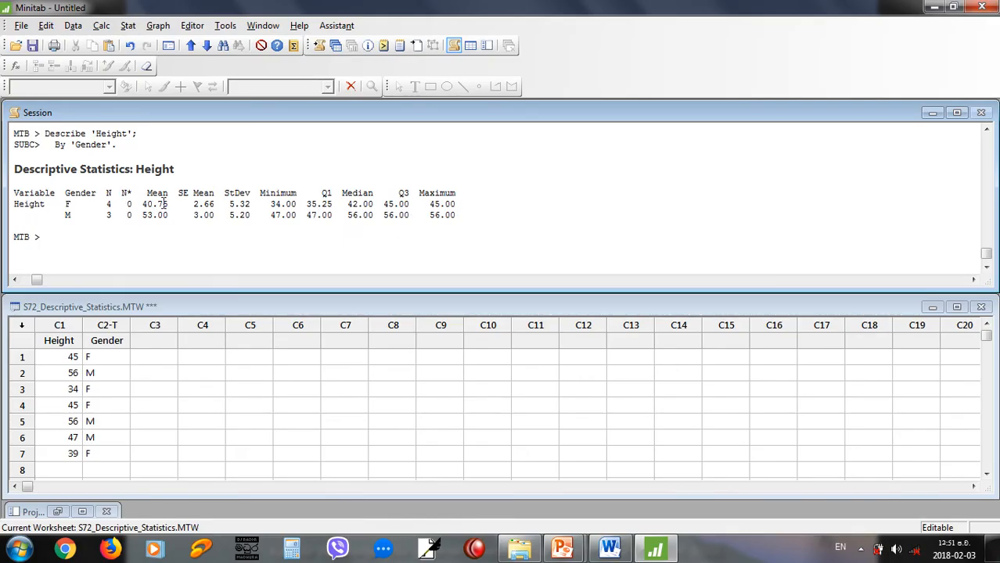
key(alt+Tab)
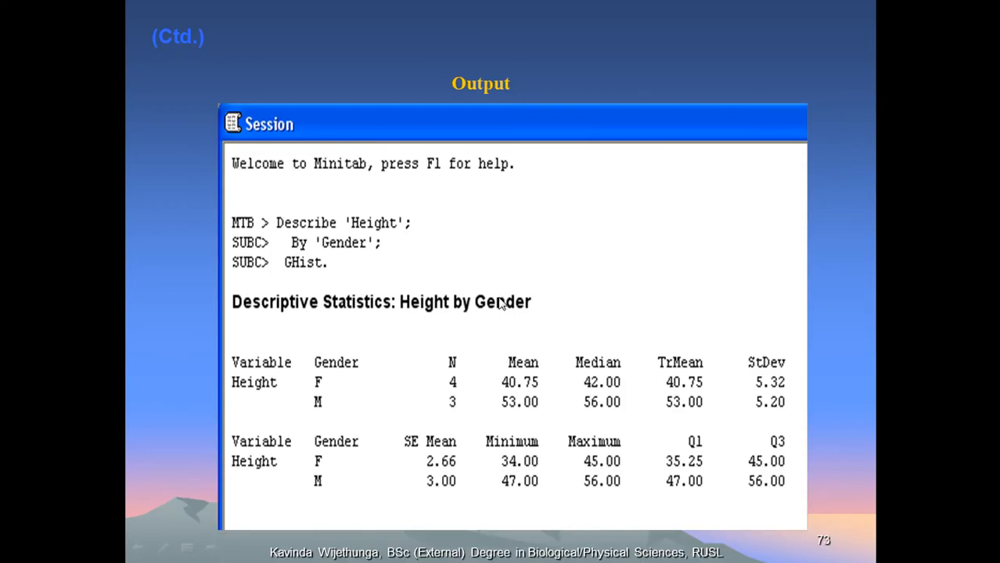
click(448, 342)
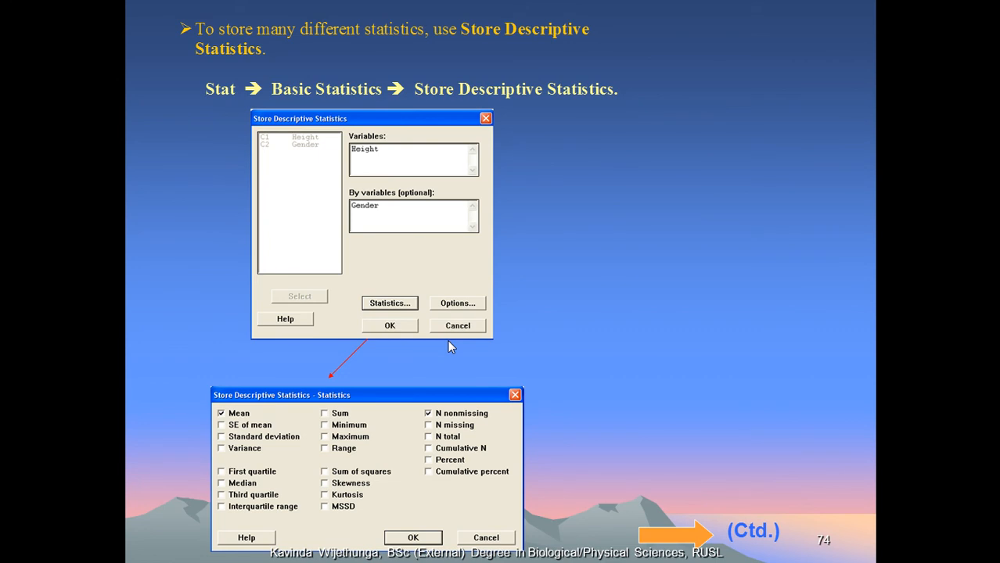
click(277, 301)
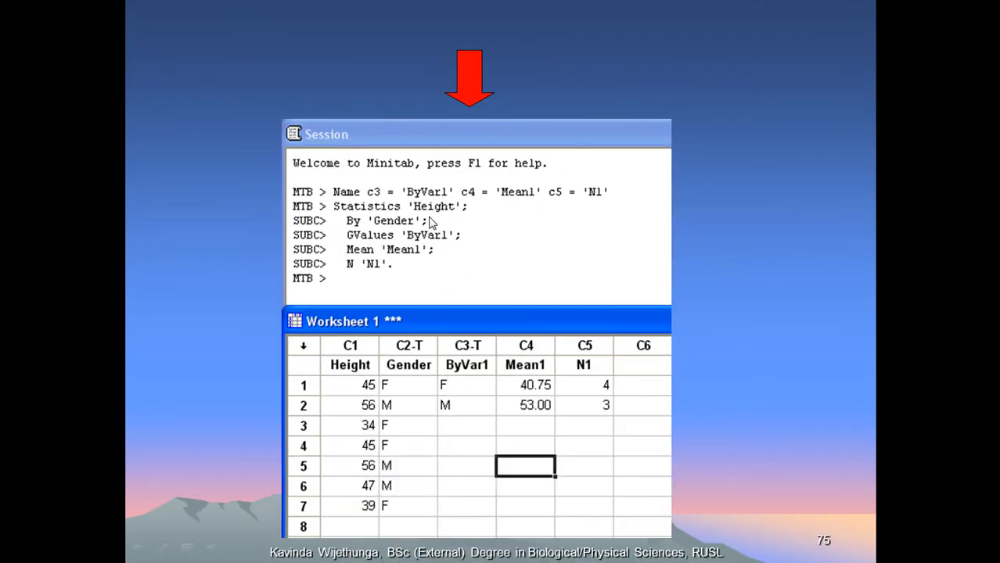
Switch to Minitab and store the mean and N of Height in the worksheet, with Gender as the By variable.
key(alt+Tab)
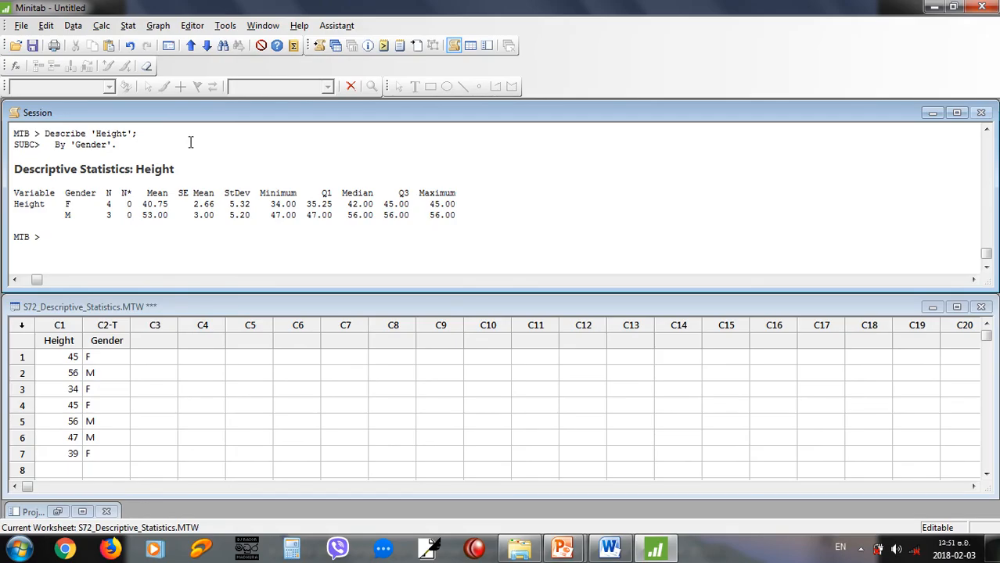
click(127, 26)
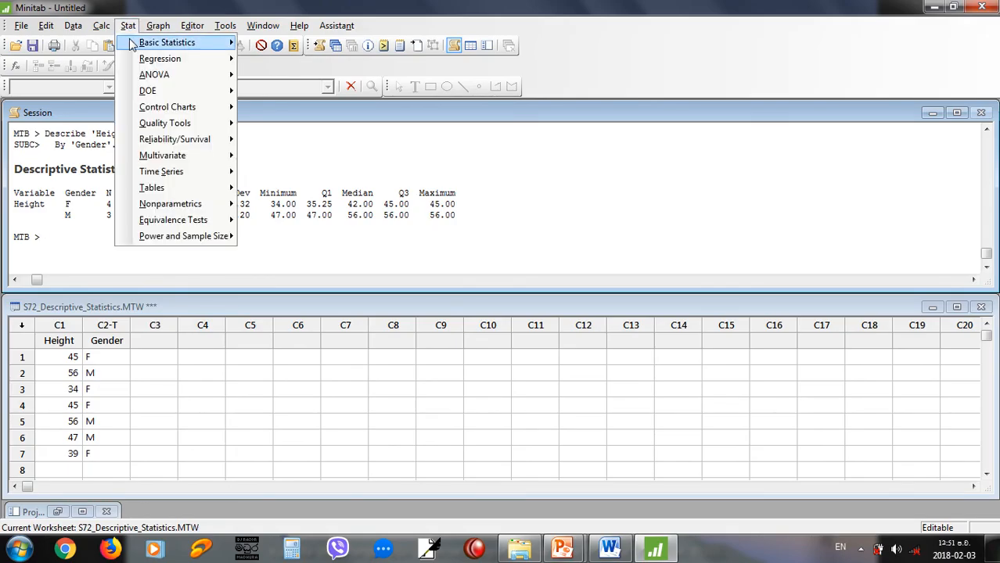
mouse_move(199, 46)
click(279, 45)
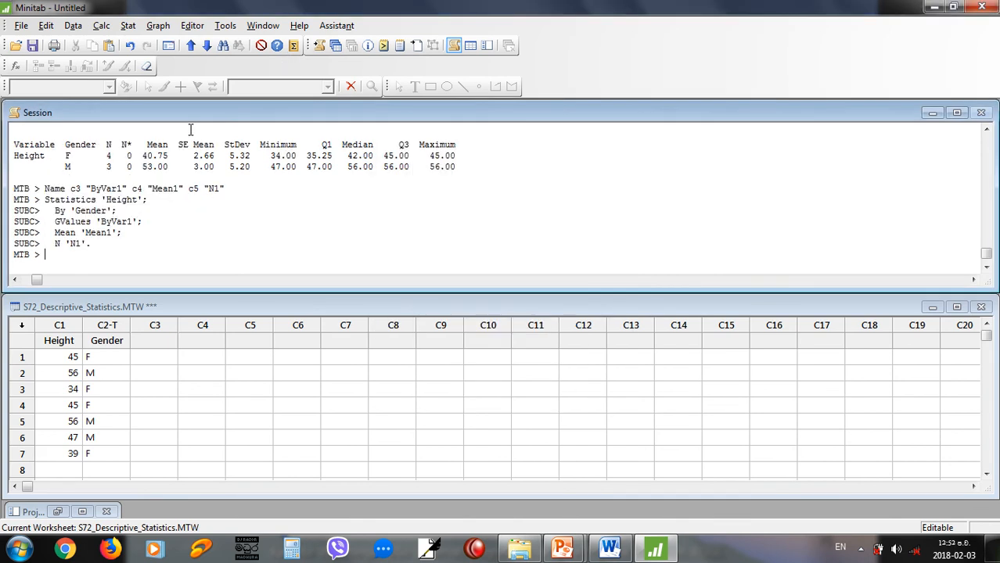
click(125, 28)
mouse_move(164, 43)
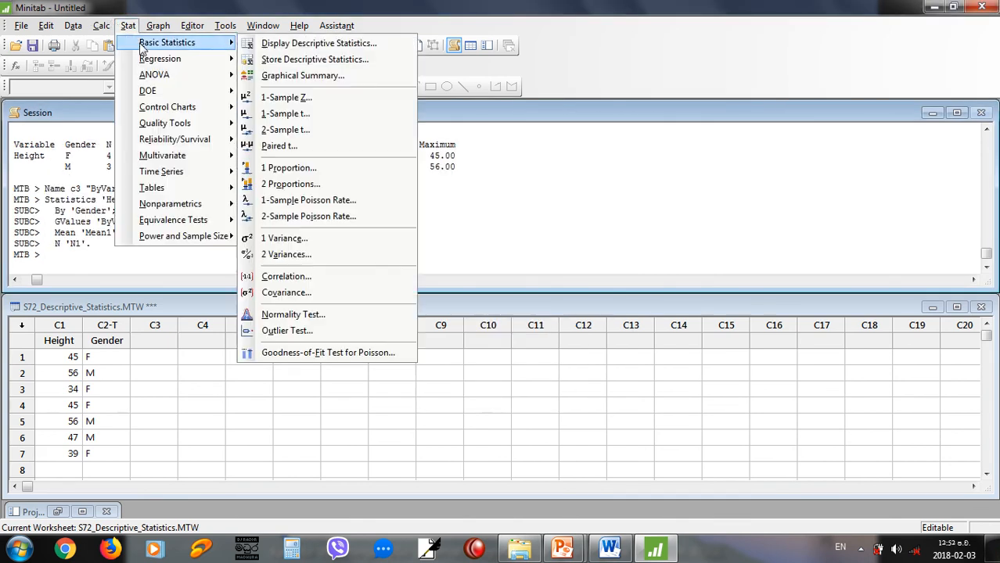
click(304, 63)
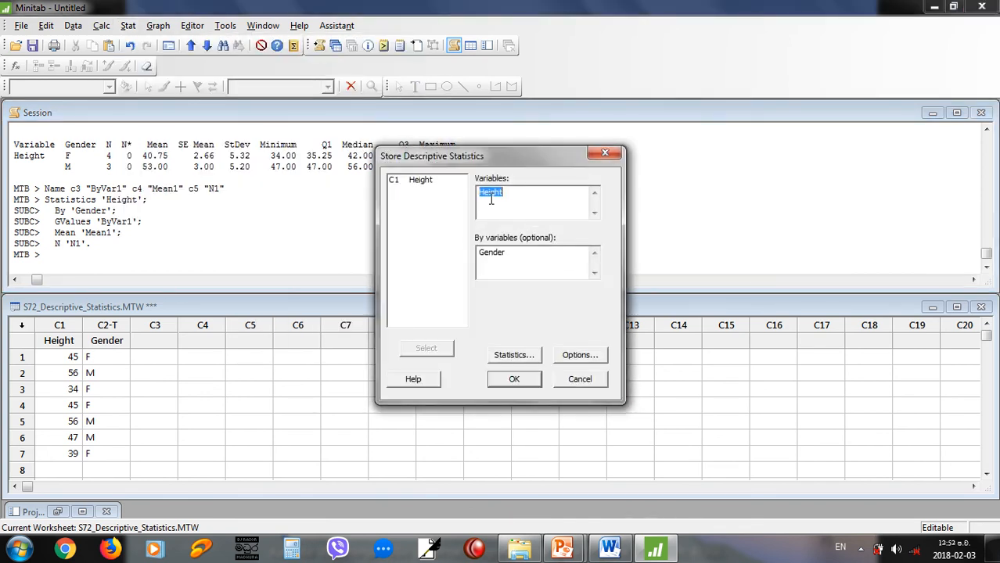
click(491, 197)
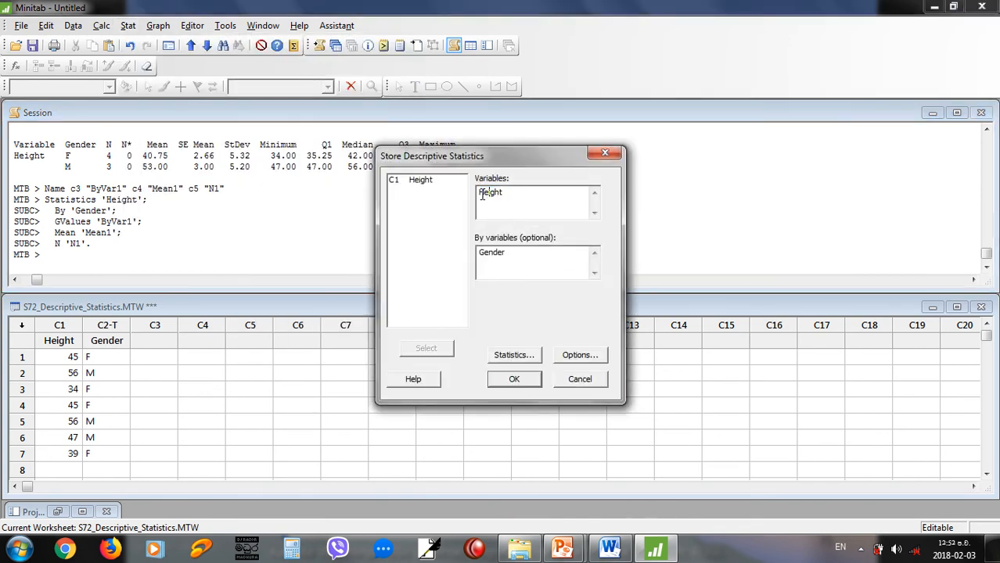
double_click(507, 256)
click(513, 258)
click(514, 380)
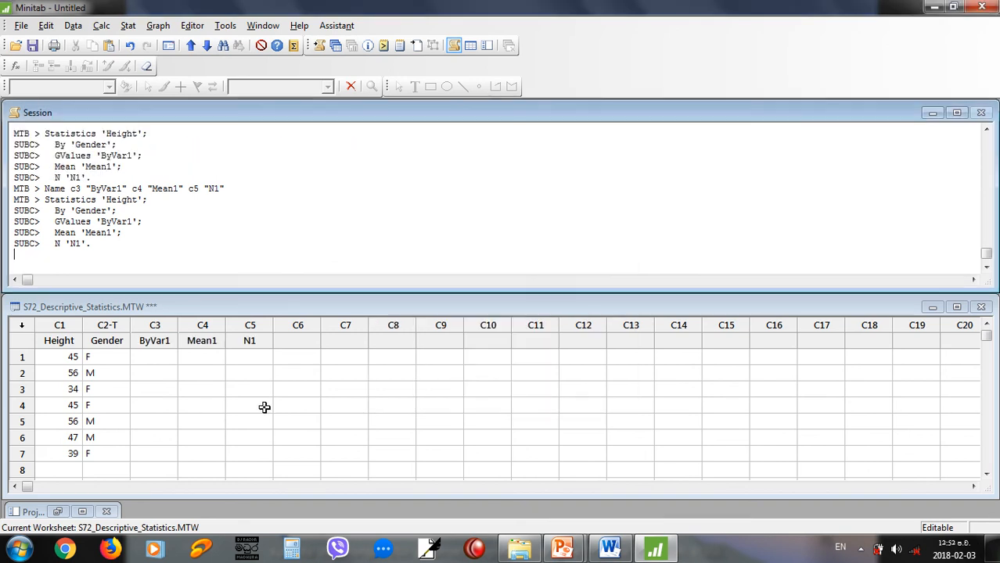
Examine the stored ByVar1, Mean1 and N1 values for each gender in C3 to C5 of the worksheet.
drag(156, 358, 234, 369)
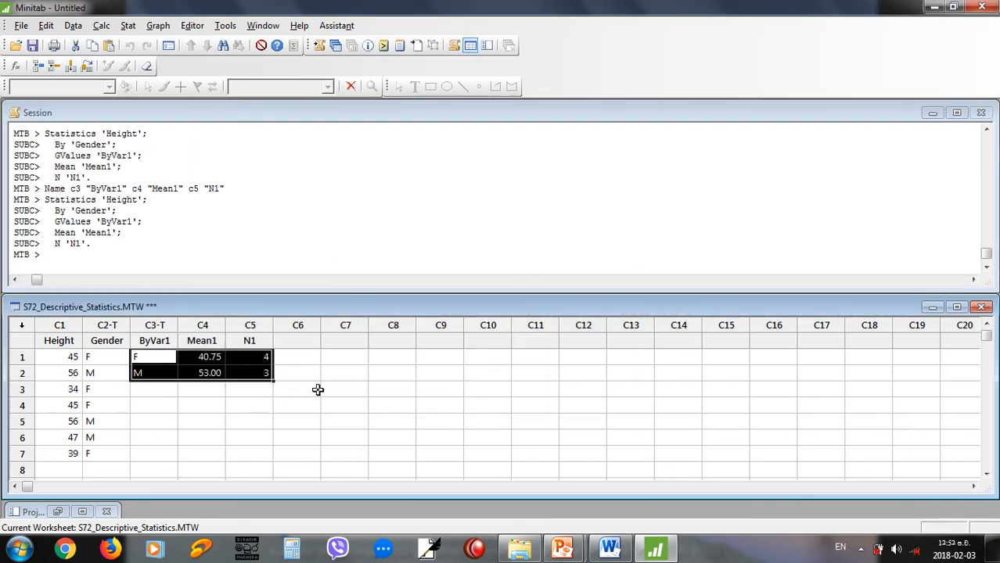
click(315, 388)
click(162, 356)
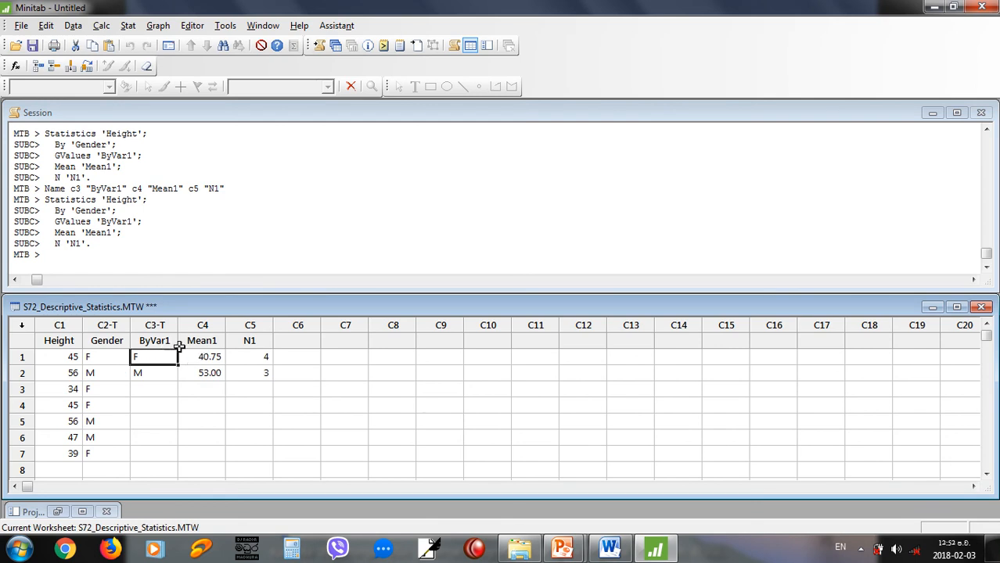
click(208, 374)
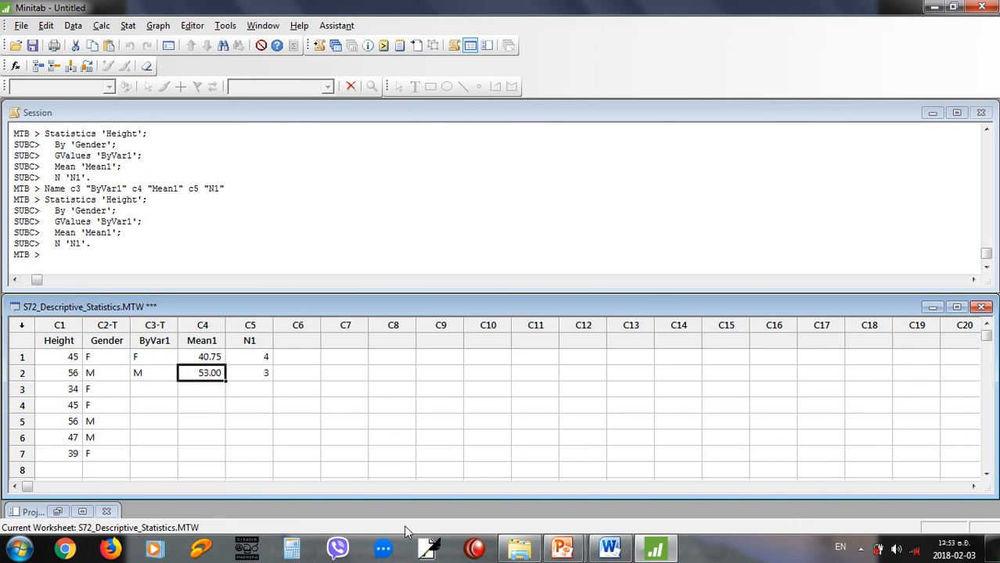
Switch to the PowerPoint slide show, compare its Store Descriptive Statistics output slide, and advance to the closing slide.
key(alt+space)
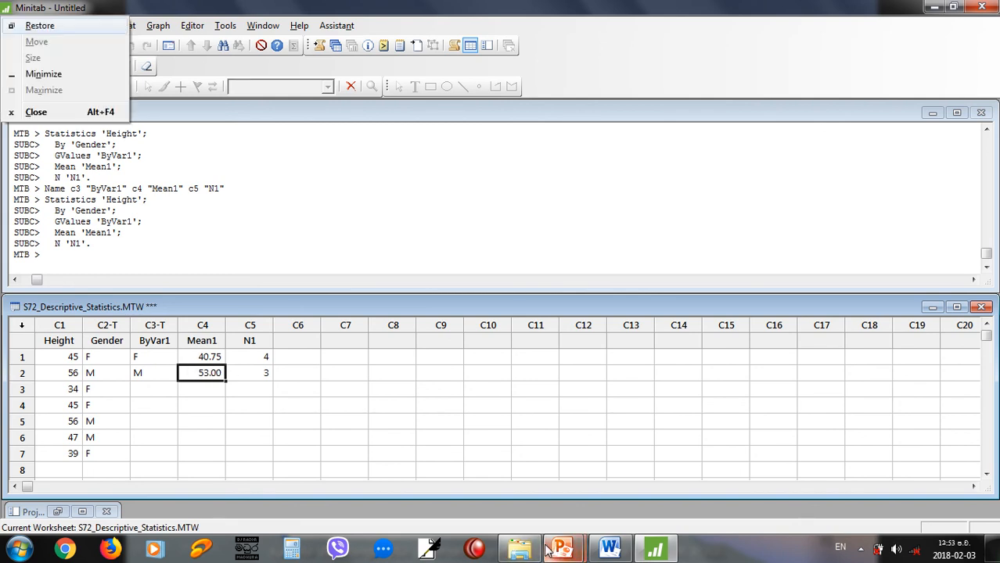
click(493, 8)
key(alt+Tab)
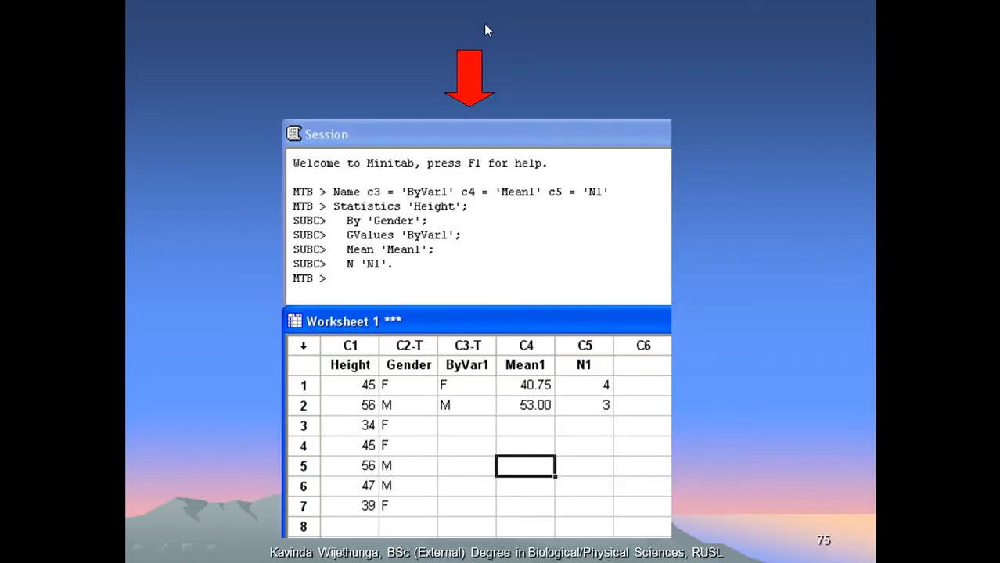
click(482, 23)
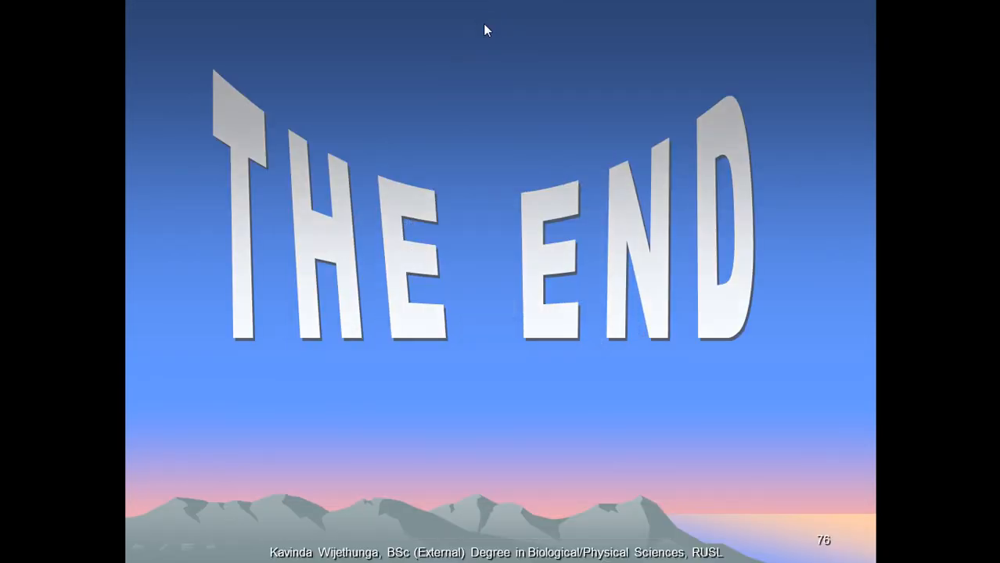